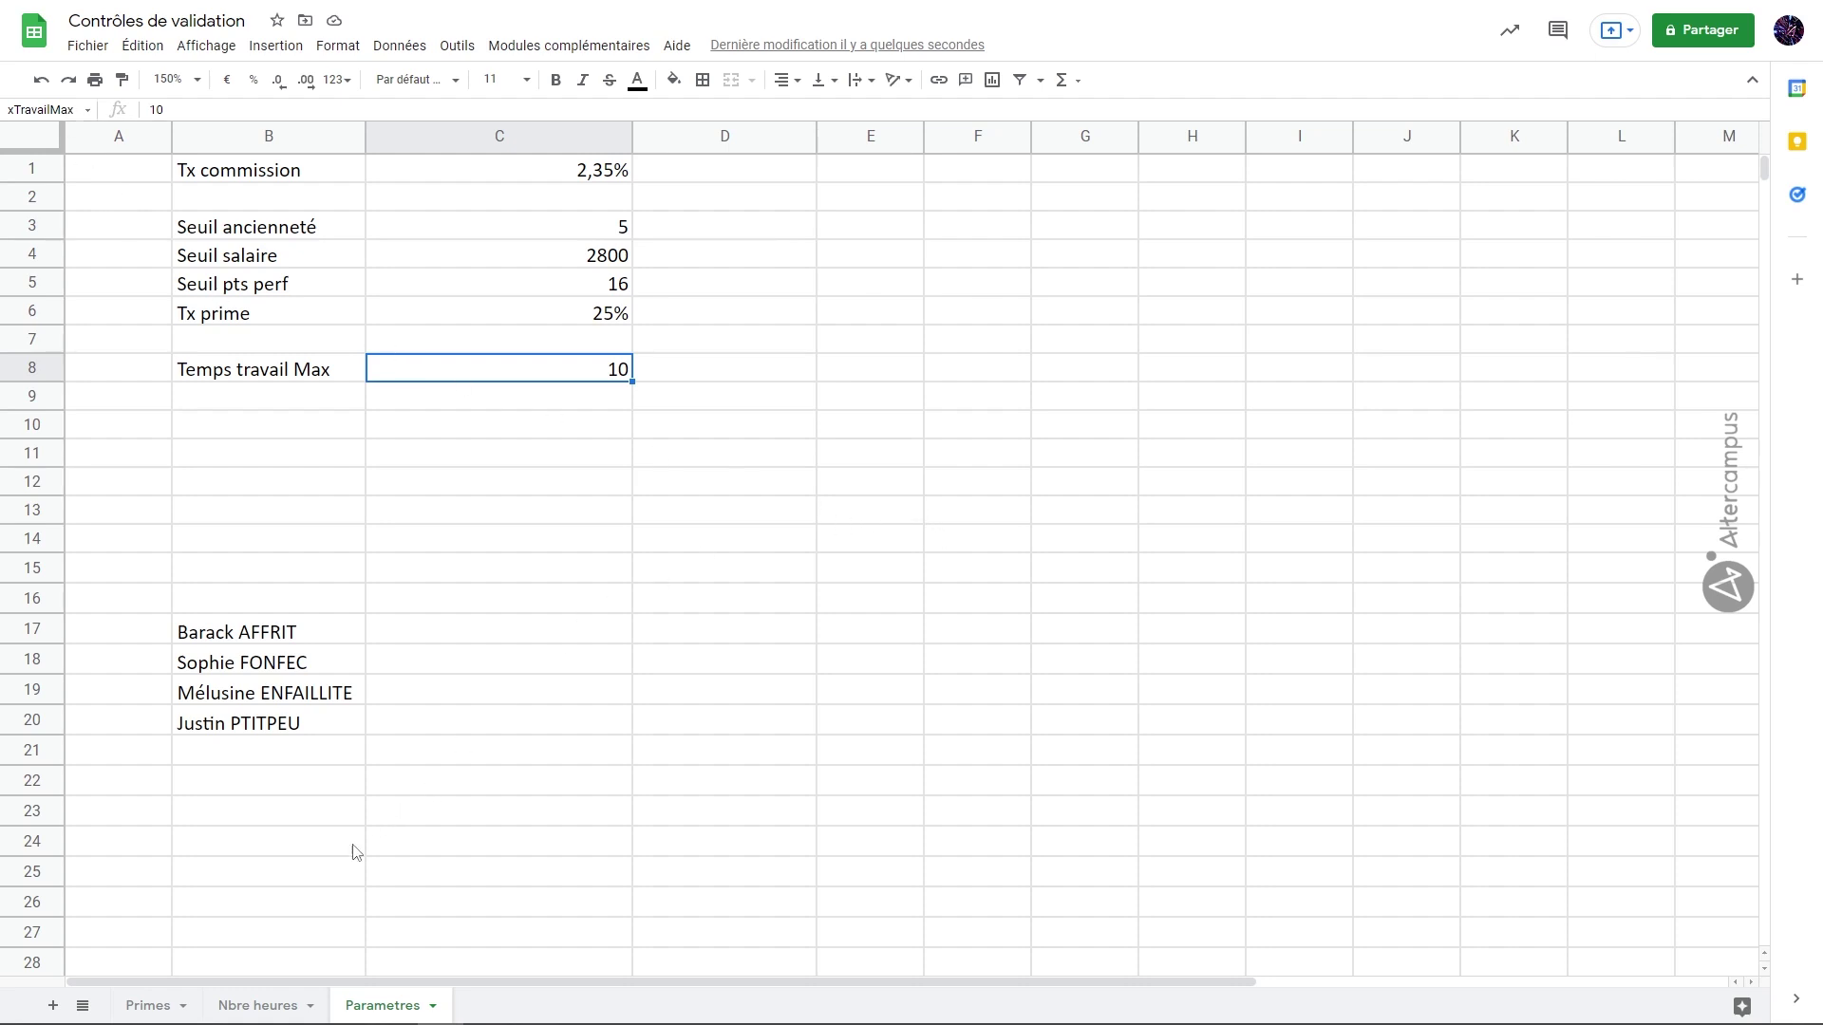
On the Nbre heures sheet, give C2:C20 a validation criterion requiring a number less than or equal to =xTravailMax
click(282, 1007)
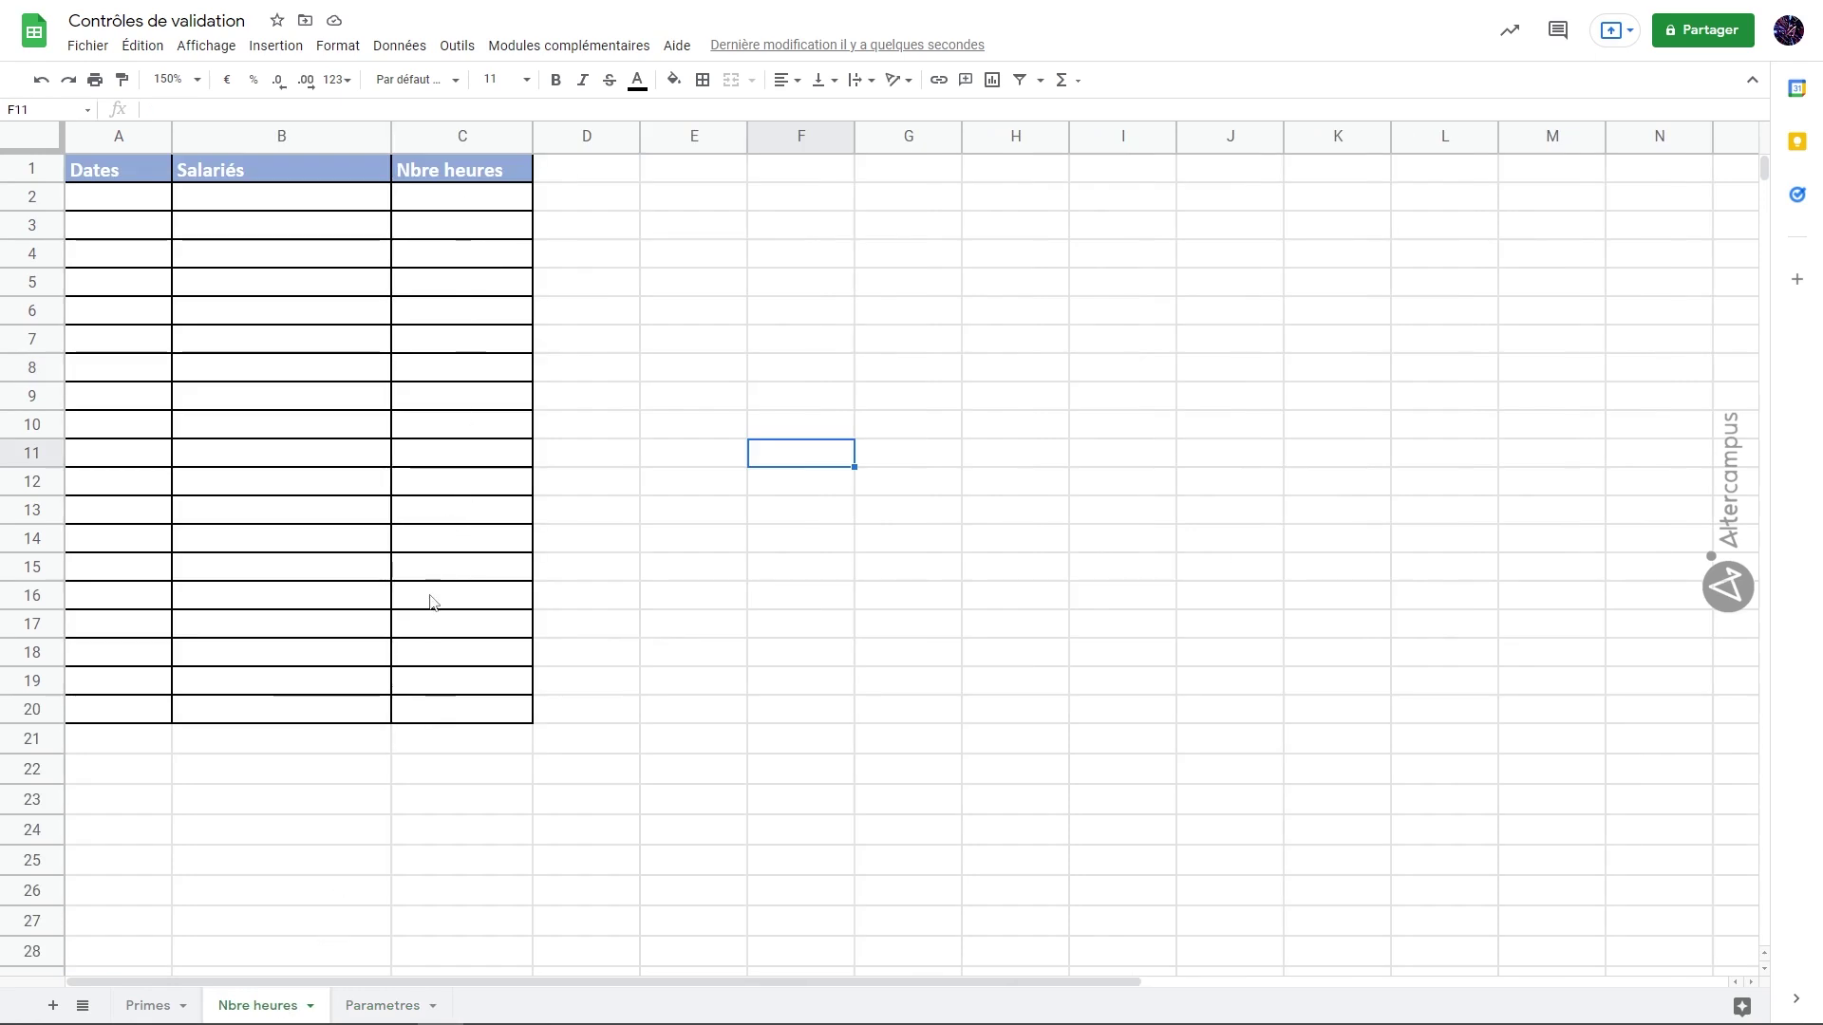
drag(437, 199, 452, 703)
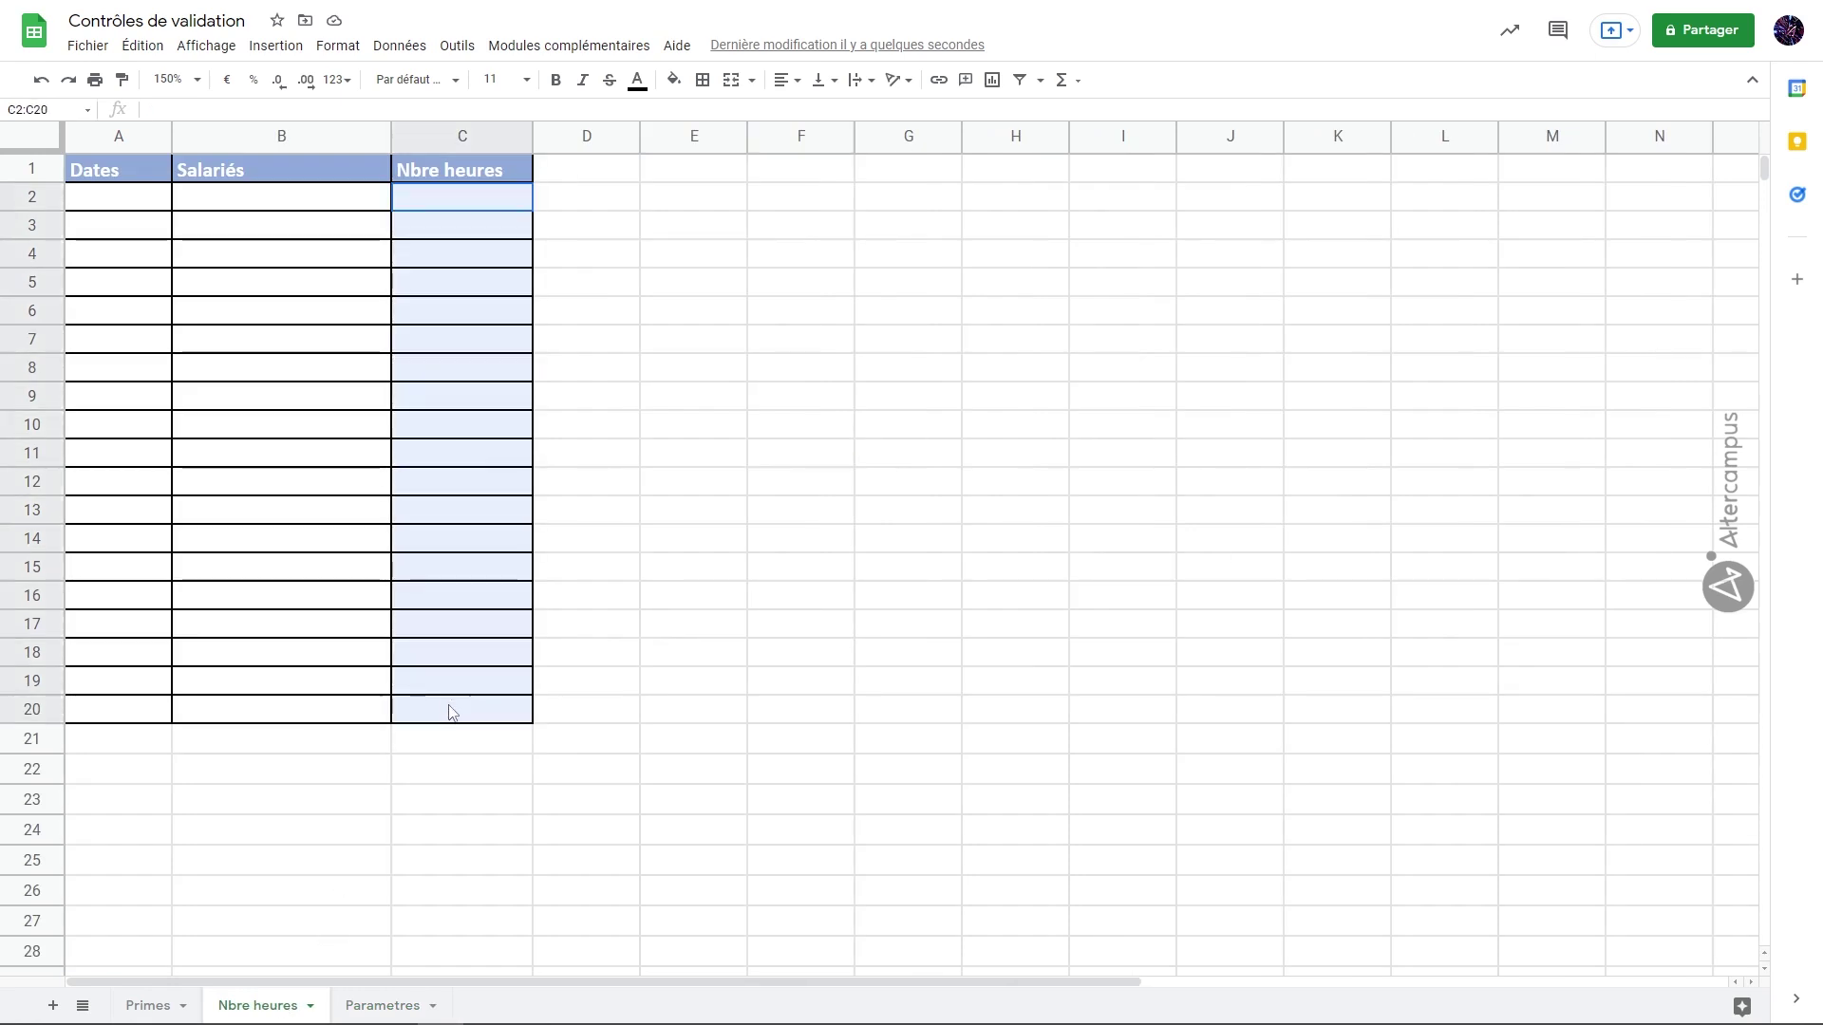
click(399, 45)
click(478, 372)
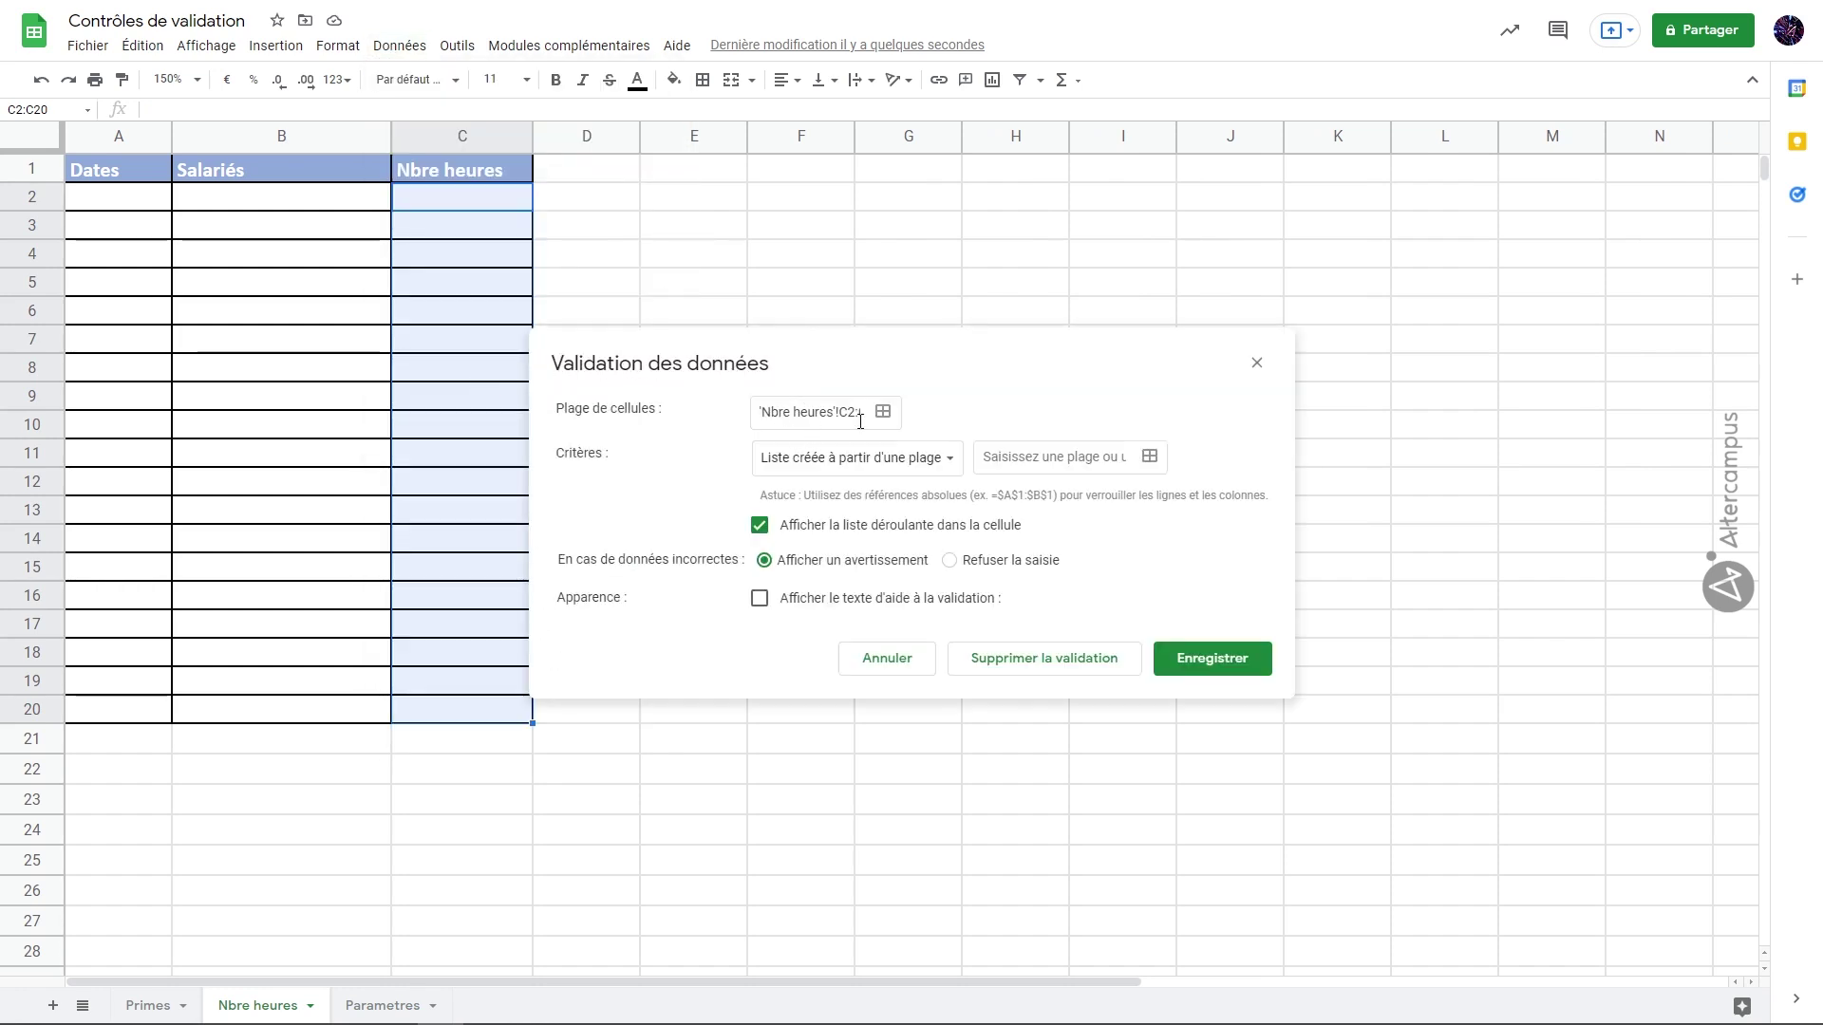
click(869, 460)
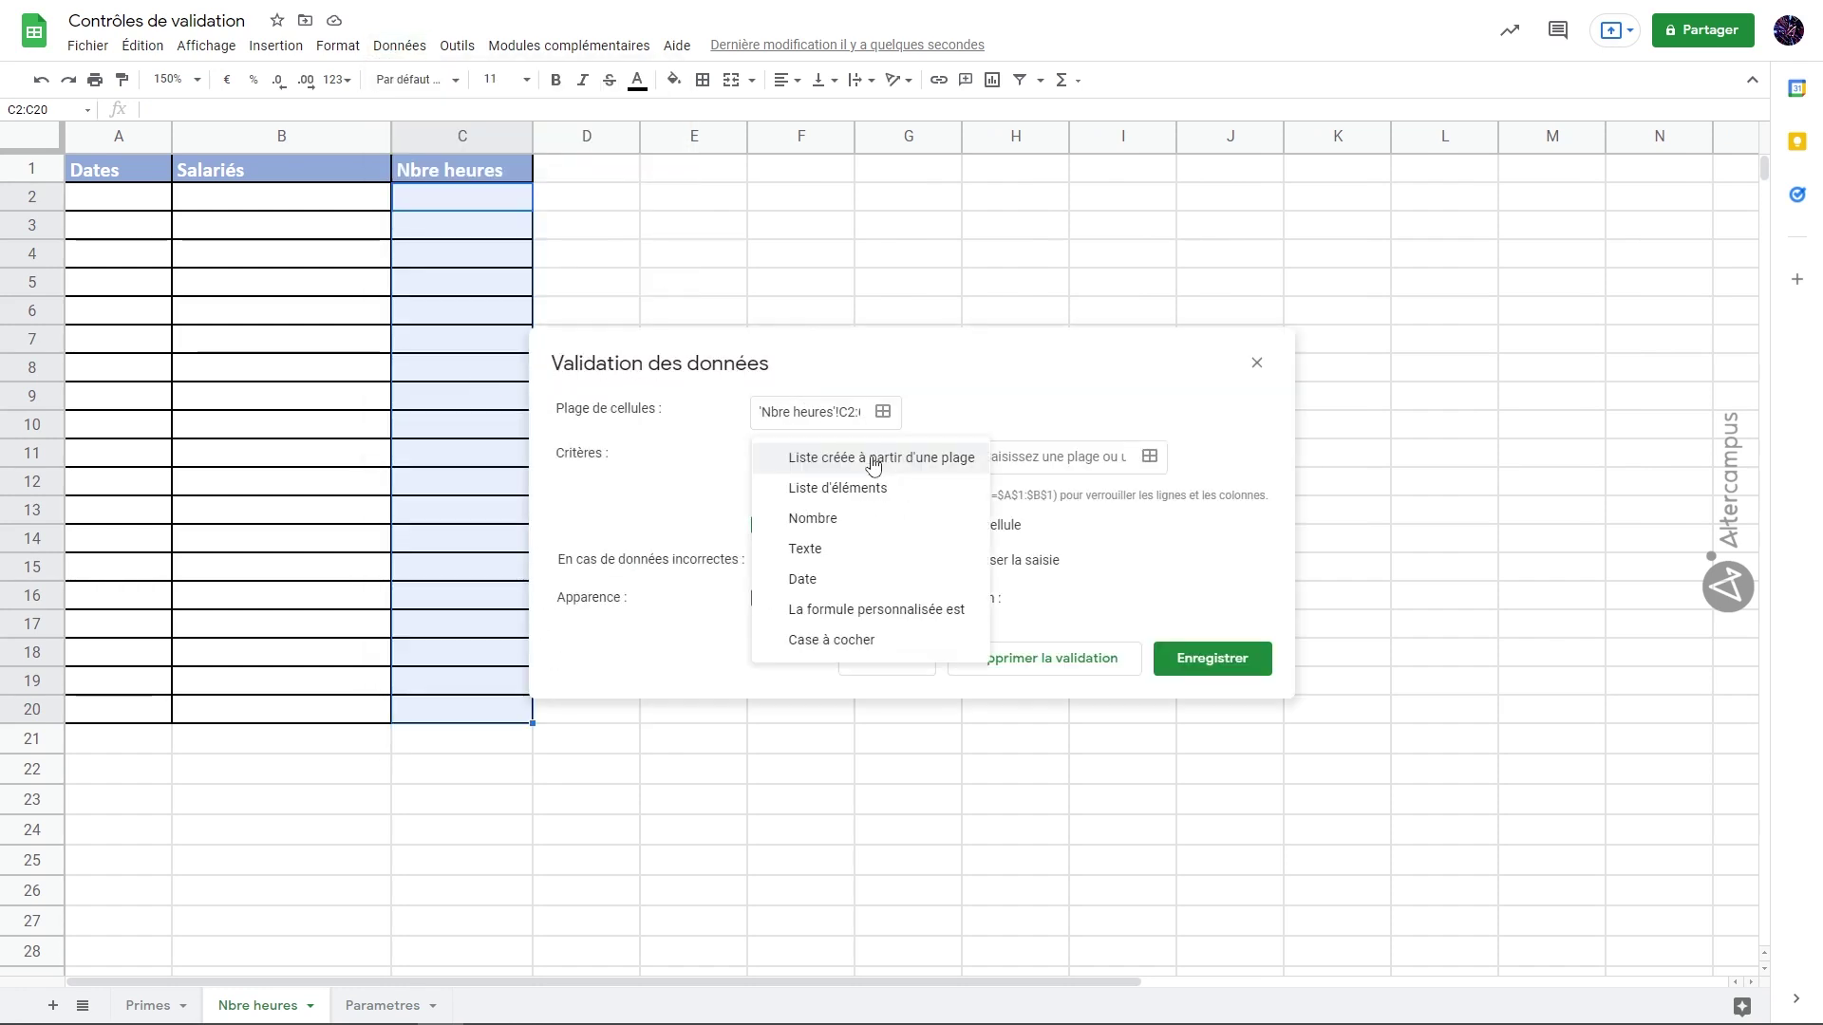
click(859, 525)
click(883, 464)
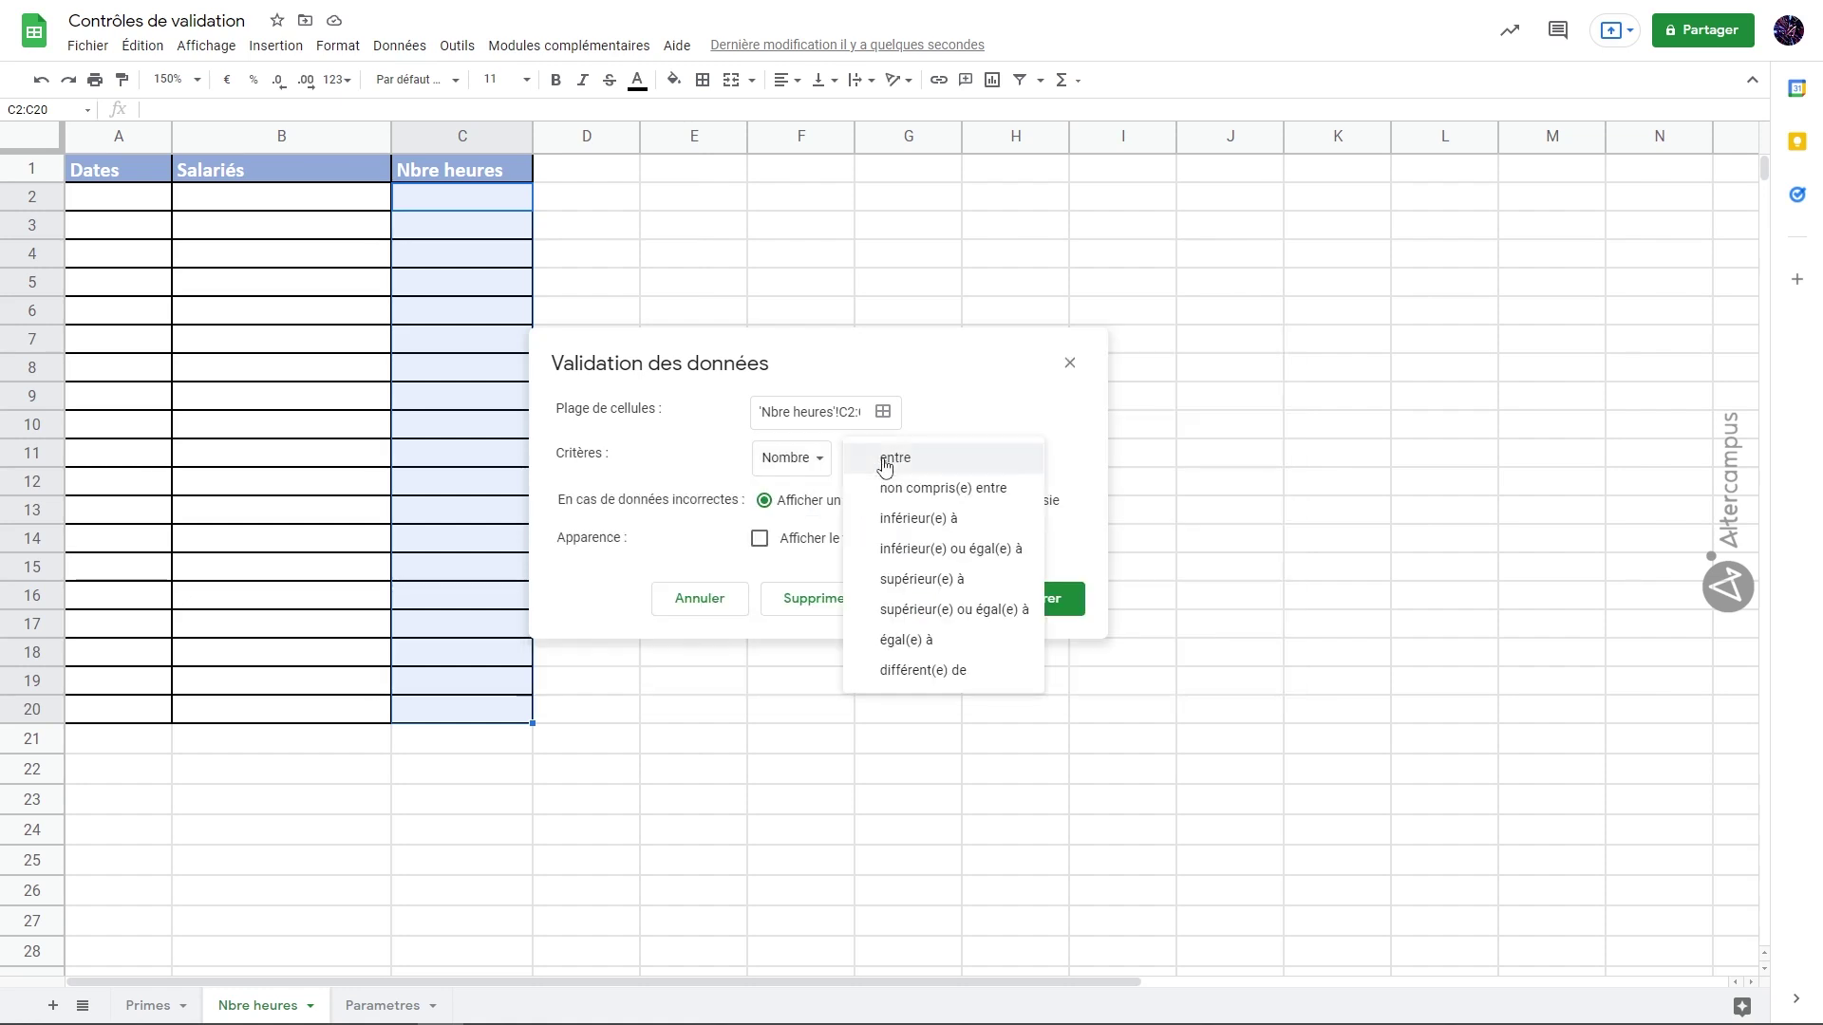
click(904, 549)
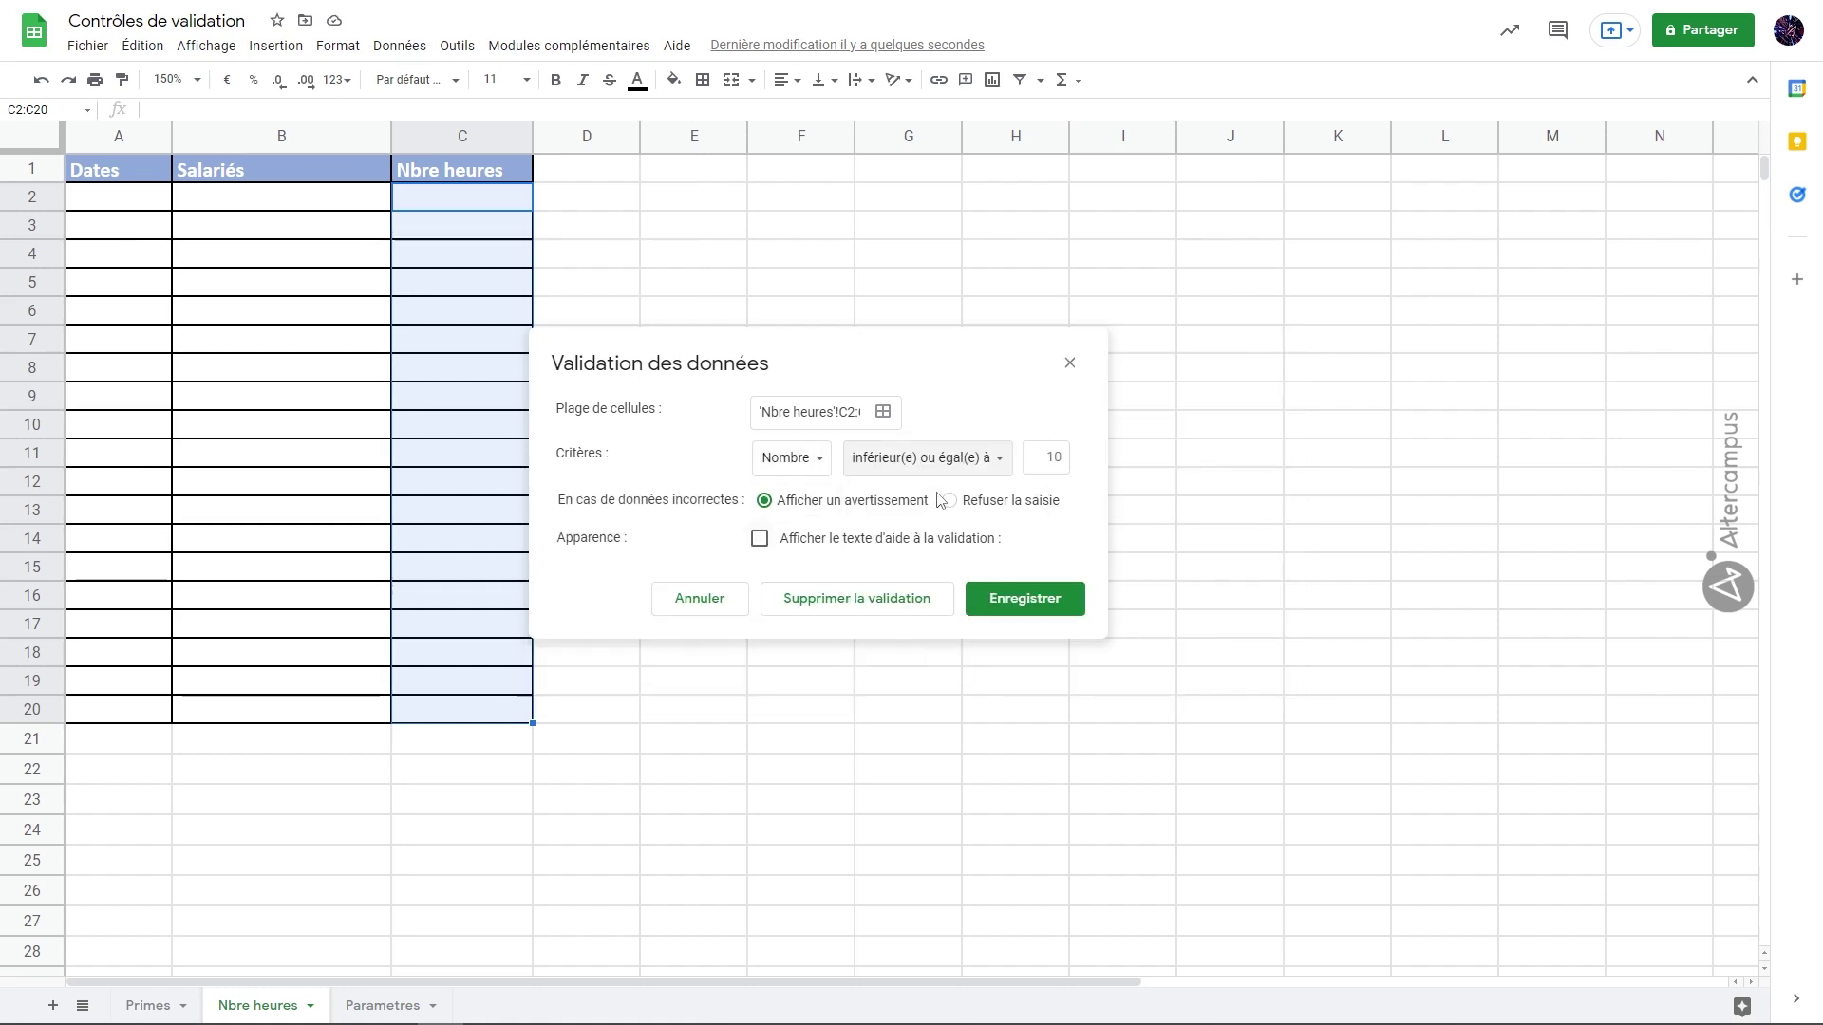
click(1048, 458)
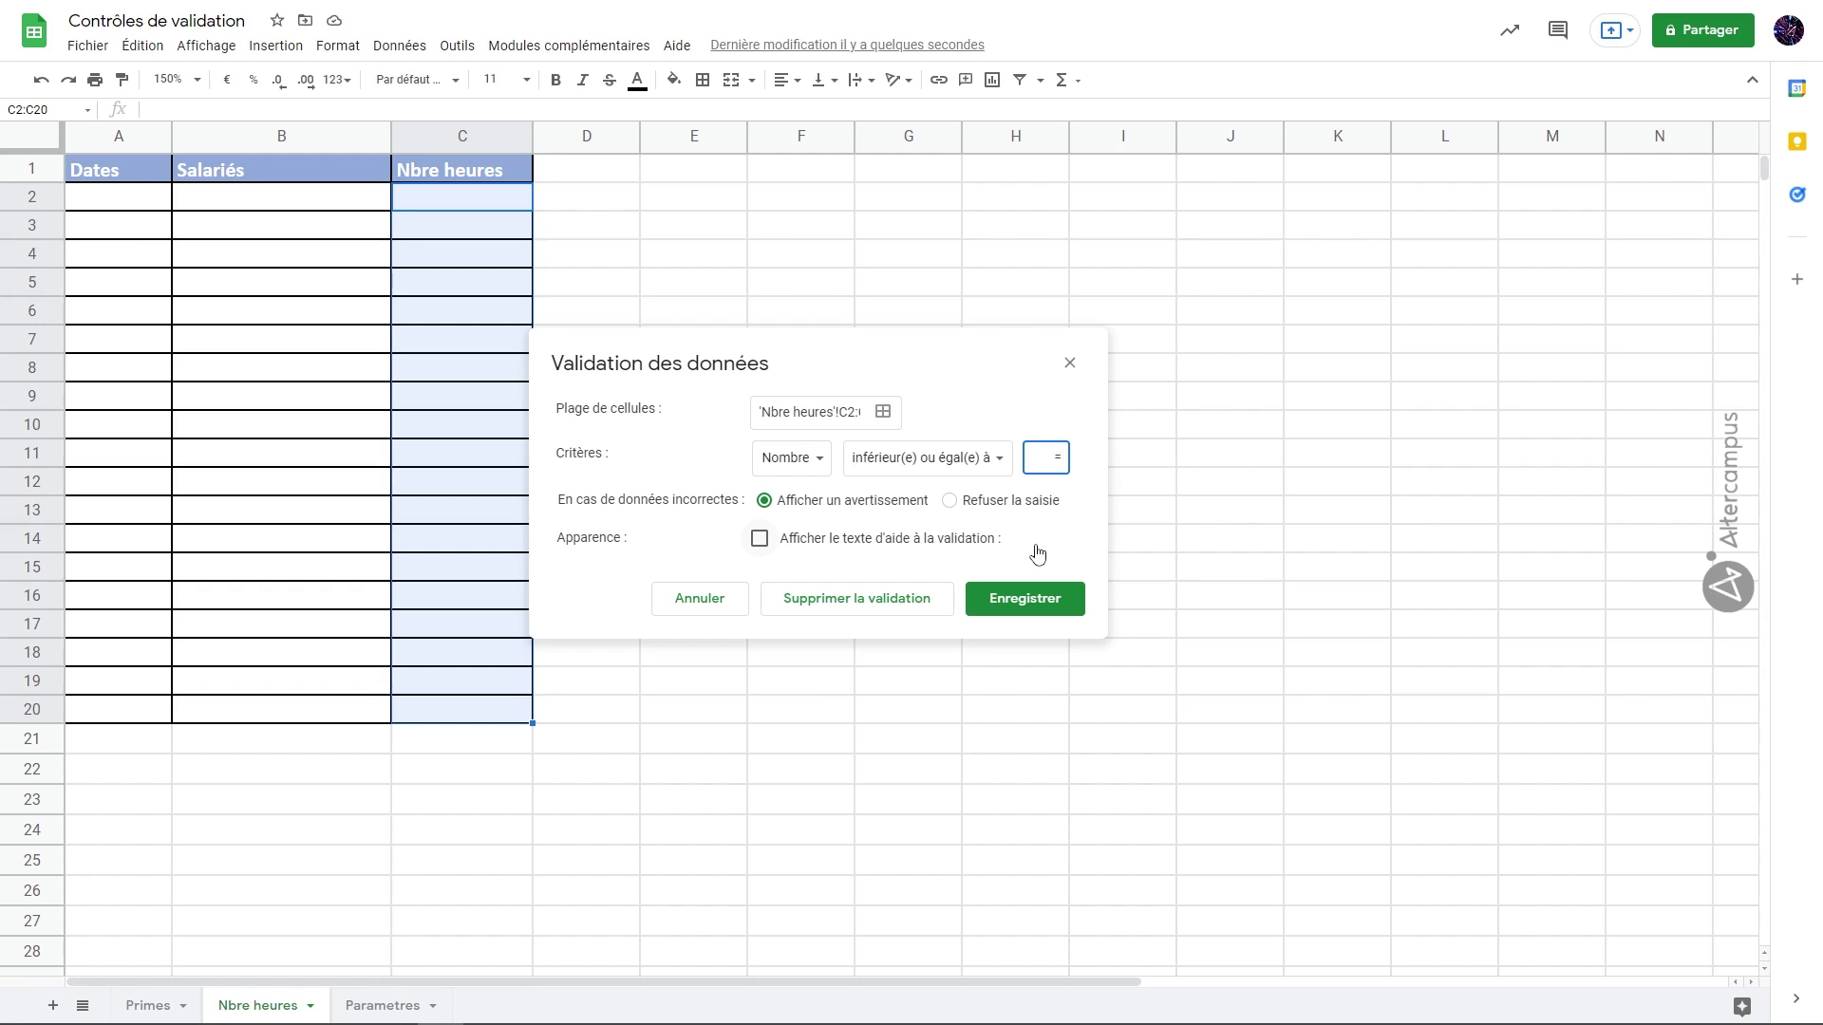
text(=xTravailMax)
Refuse invalid entries, set the help text to "Saisissez un nombre inférieur(e) ou égal(e) au temps de travail horaire max", and save the rule
click(952, 502)
click(761, 540)
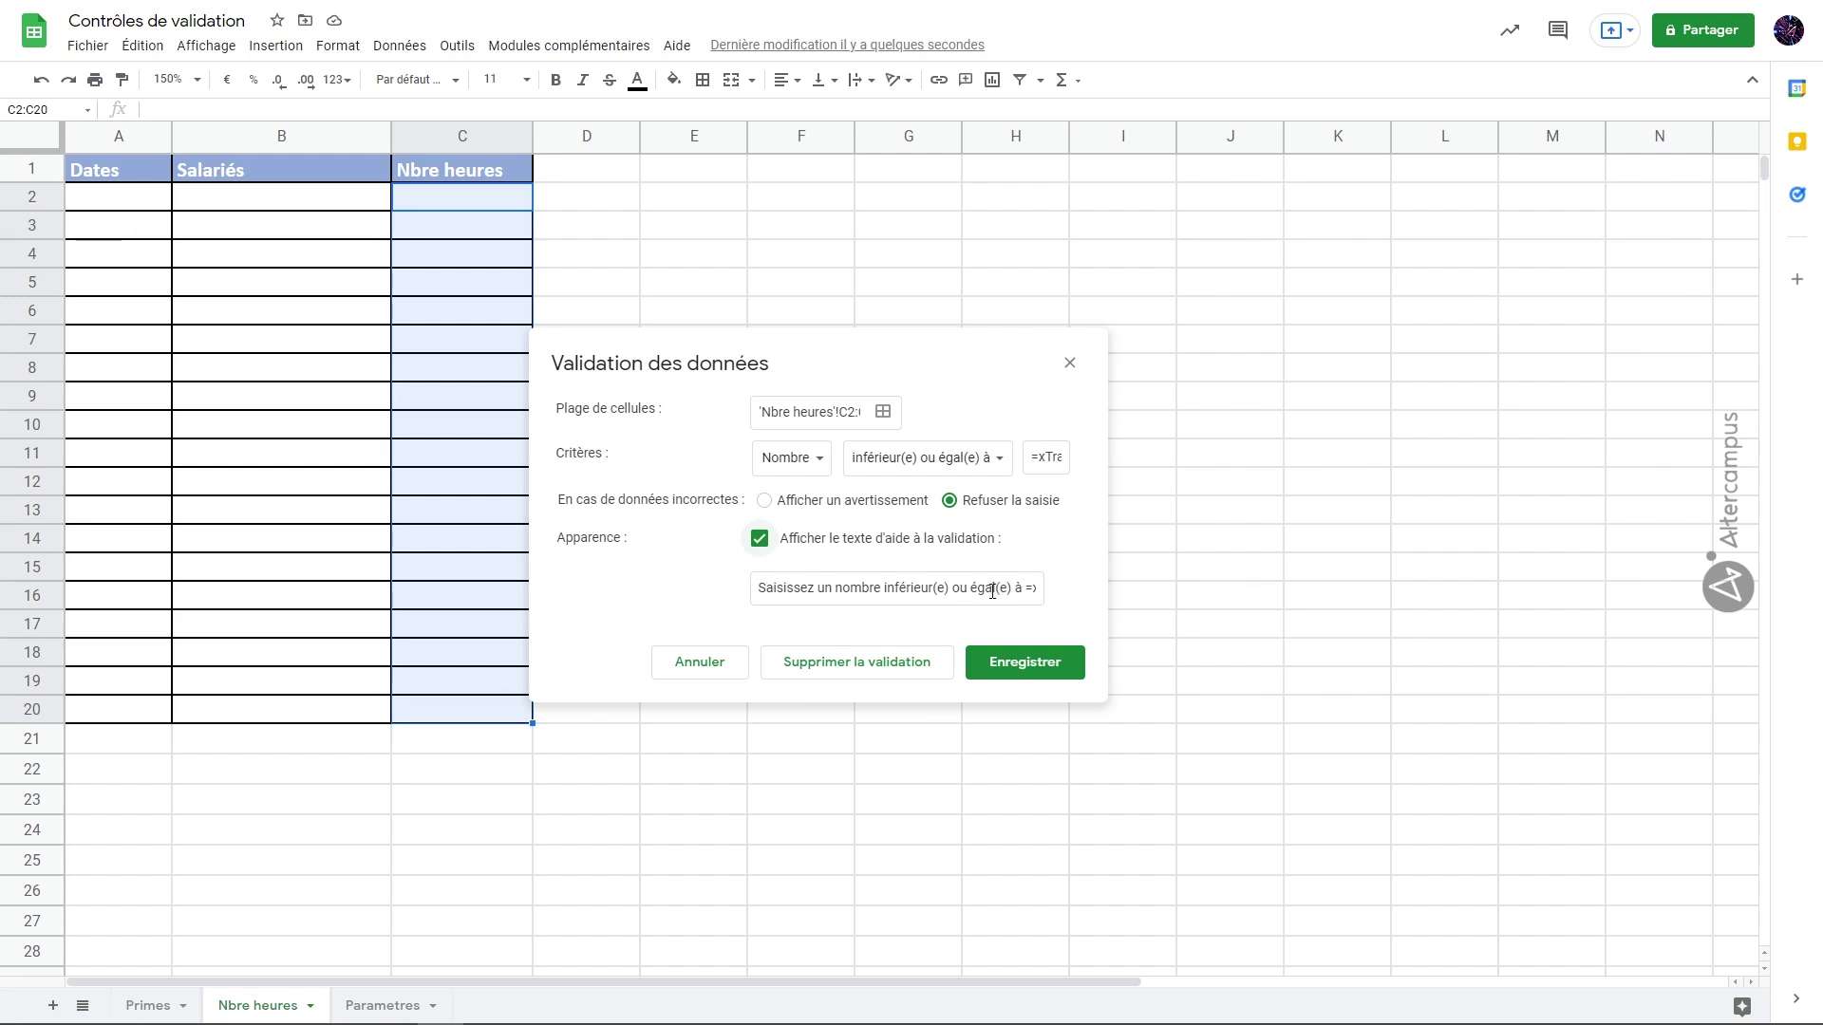
drag(1023, 590, 1082, 595)
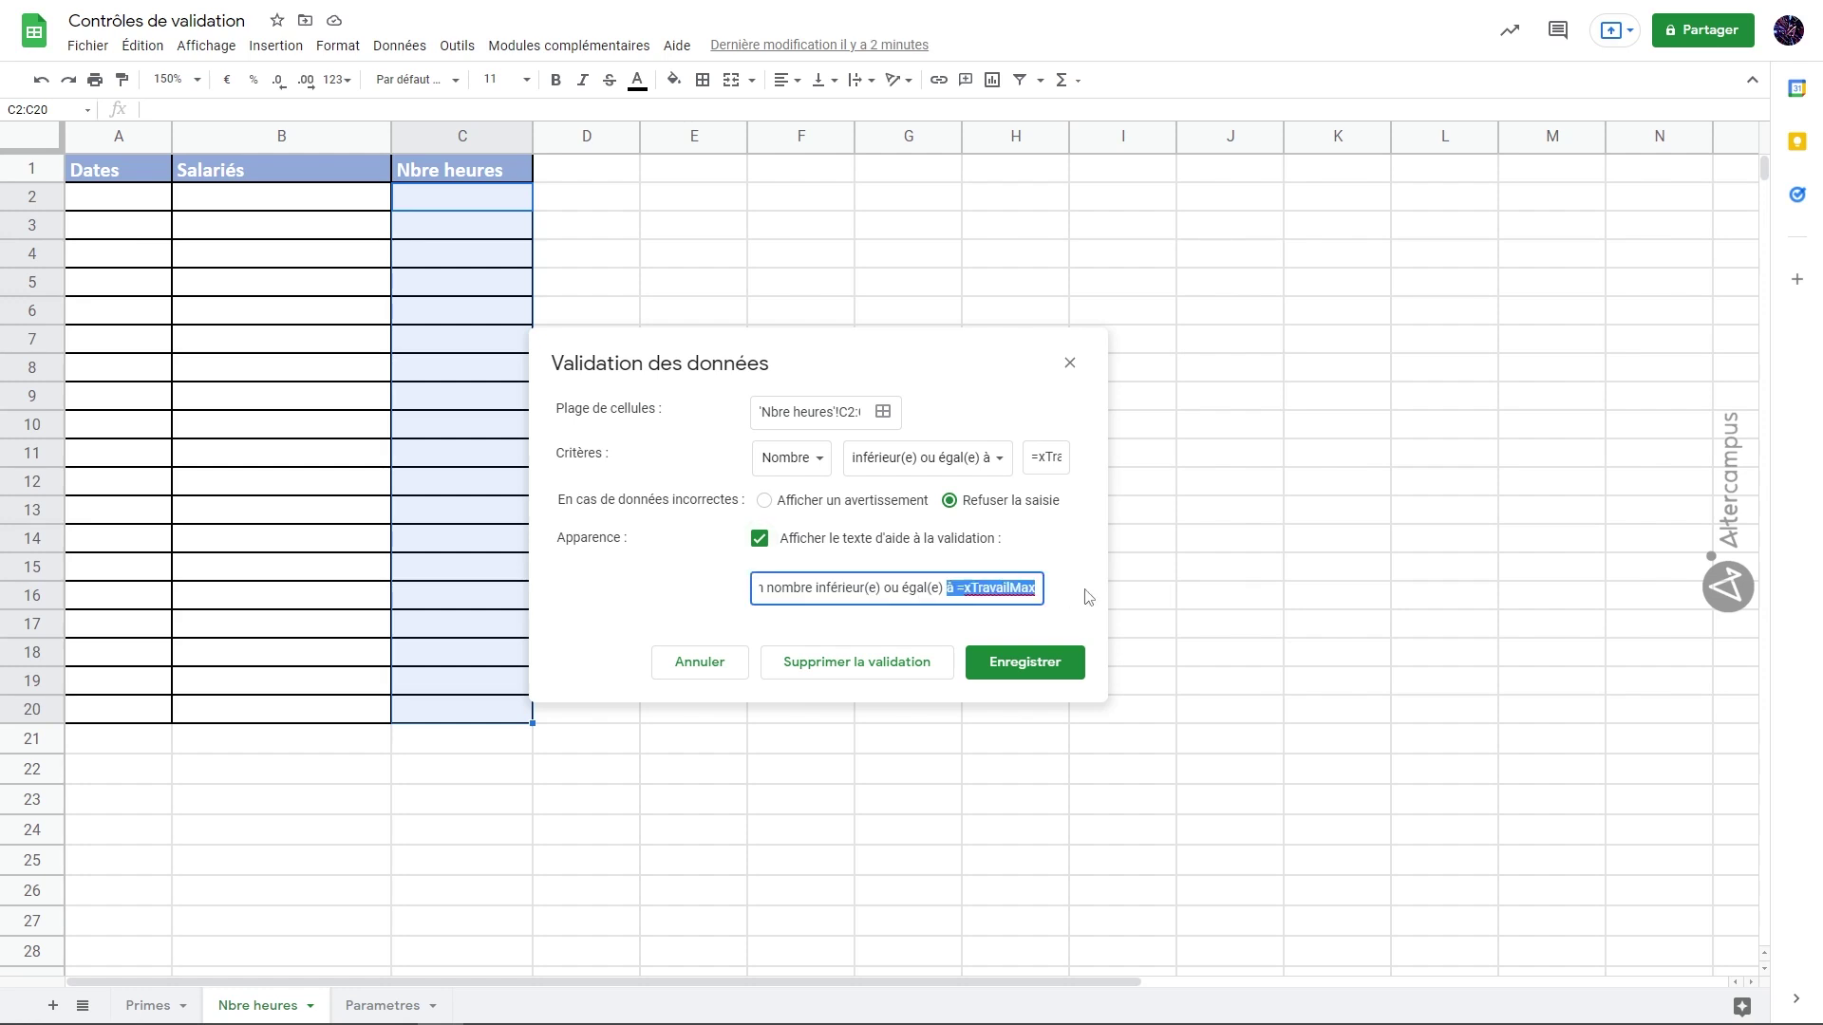
text(au tem)
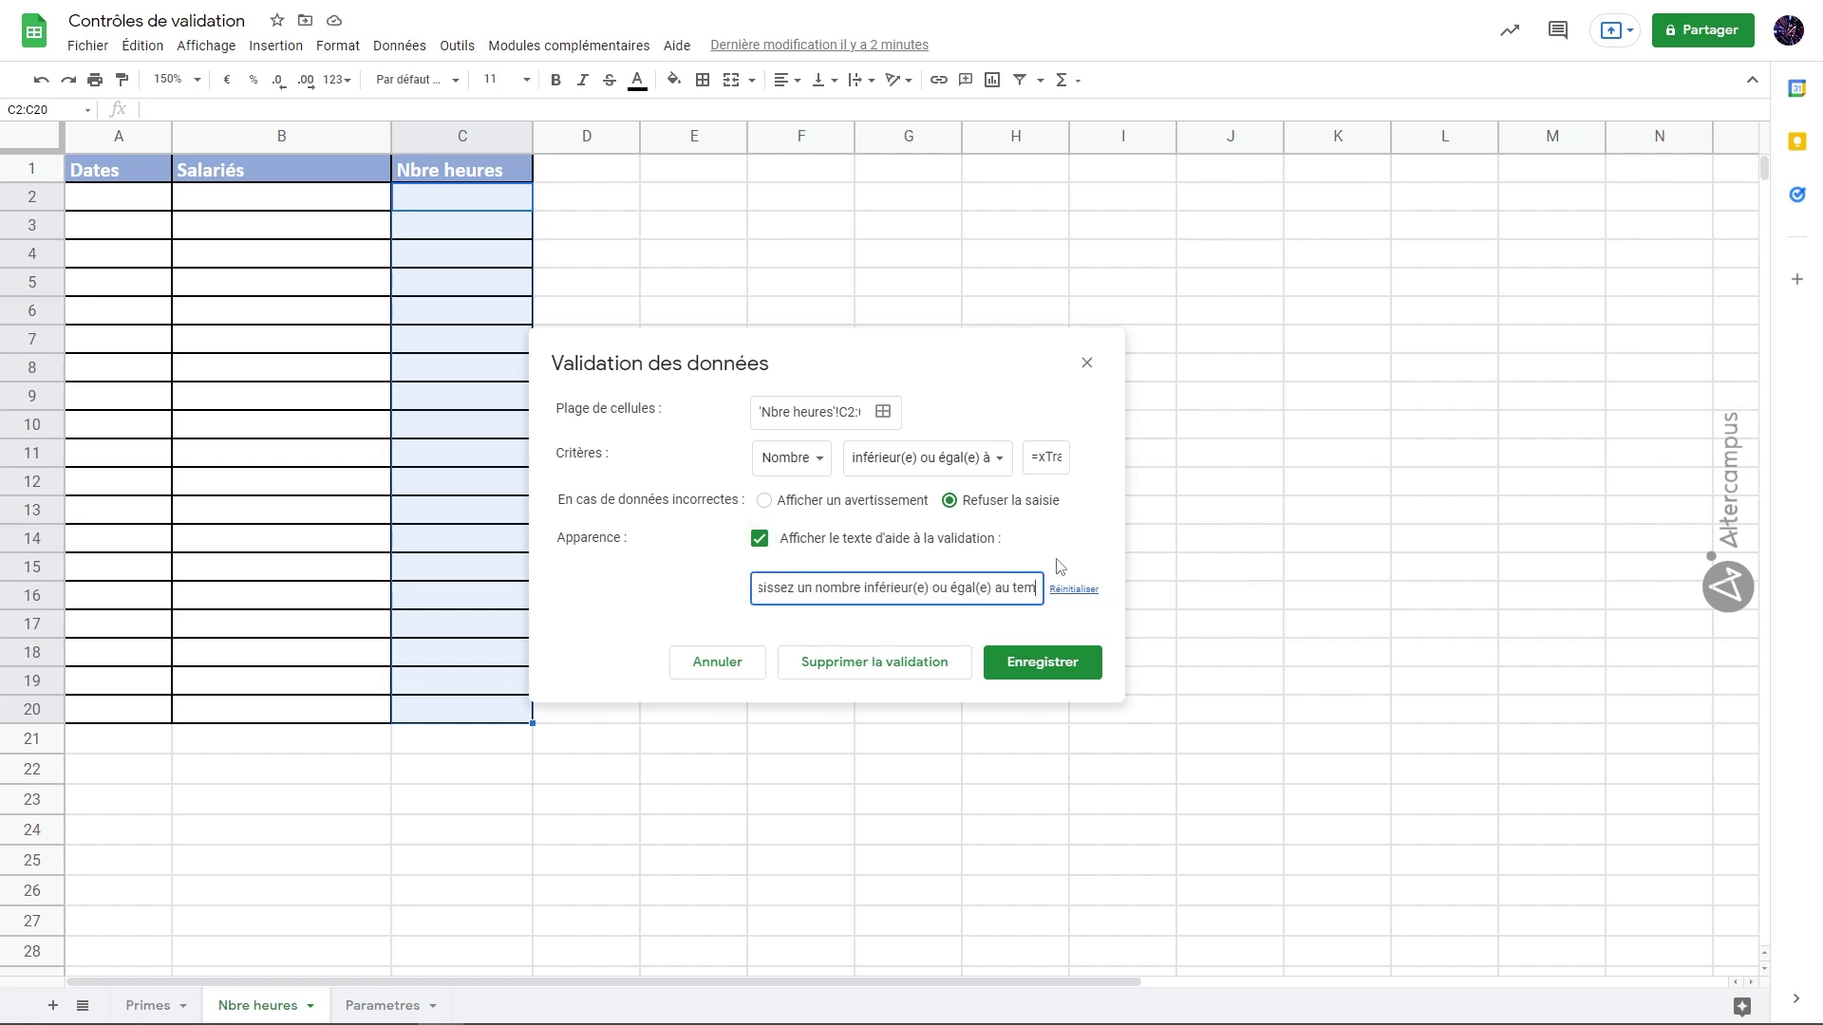
text(ps de travai)
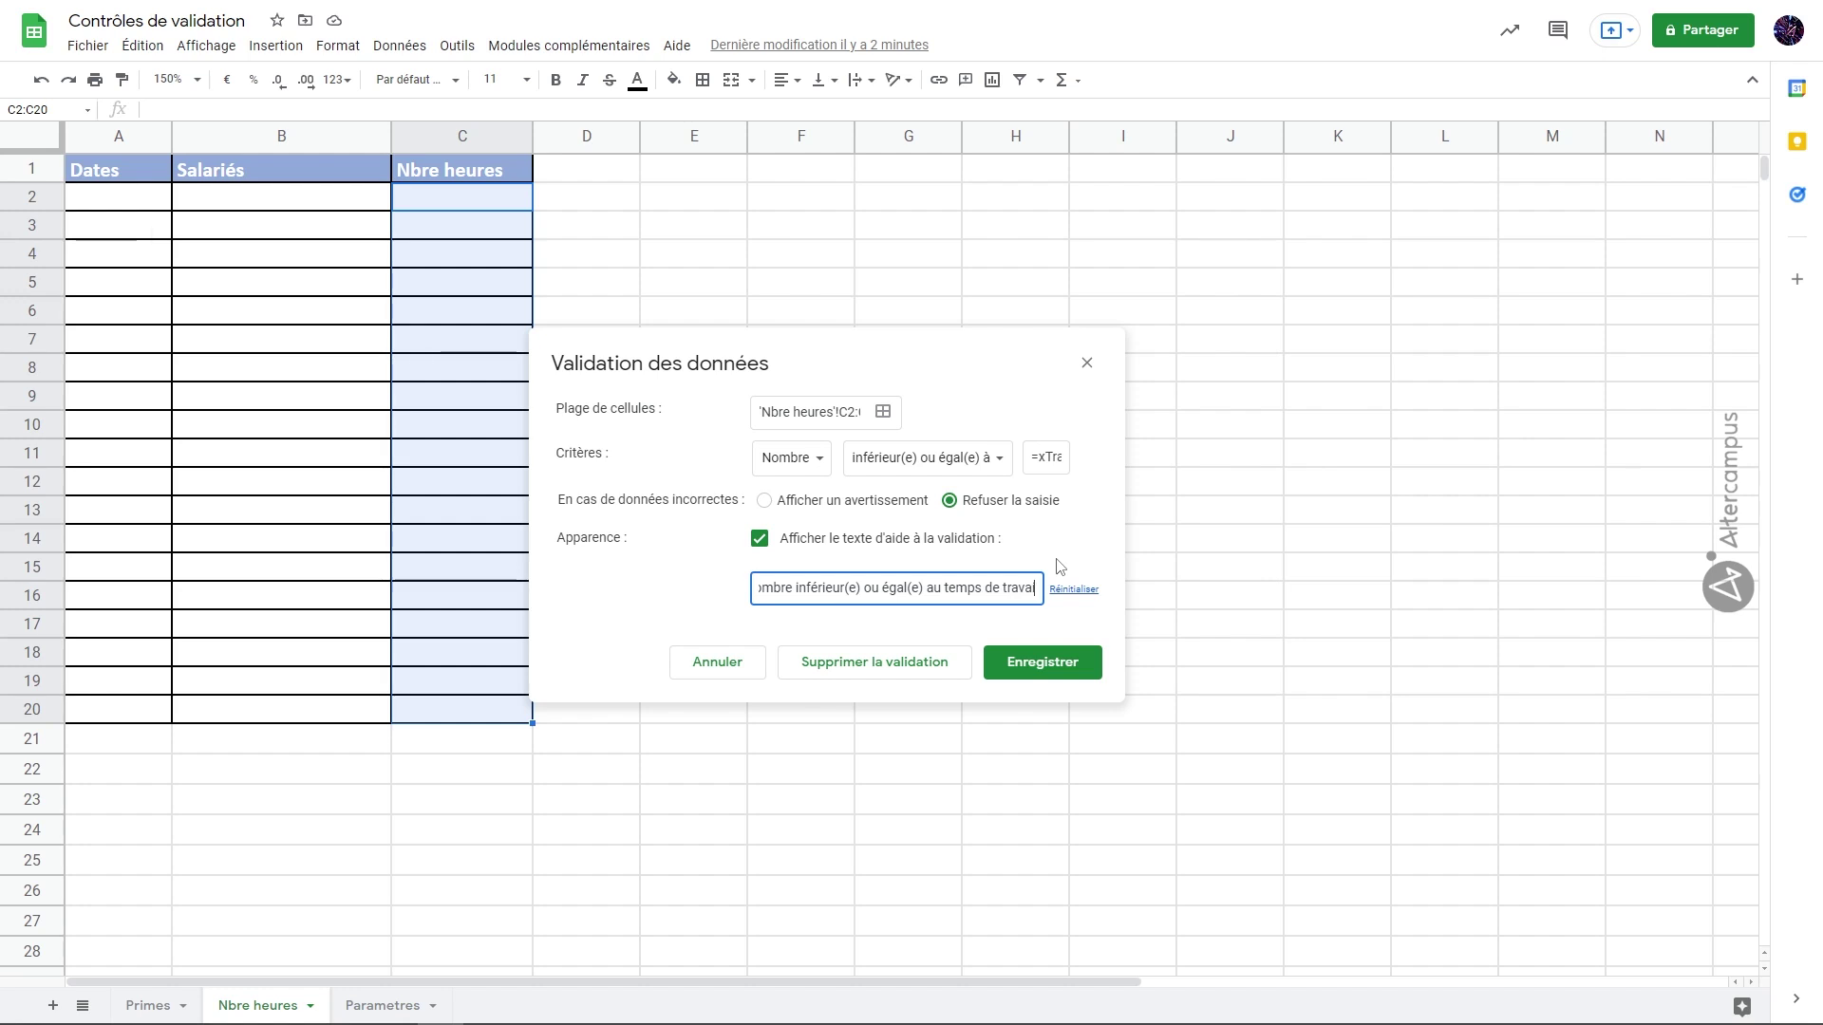
text(l horaire max)
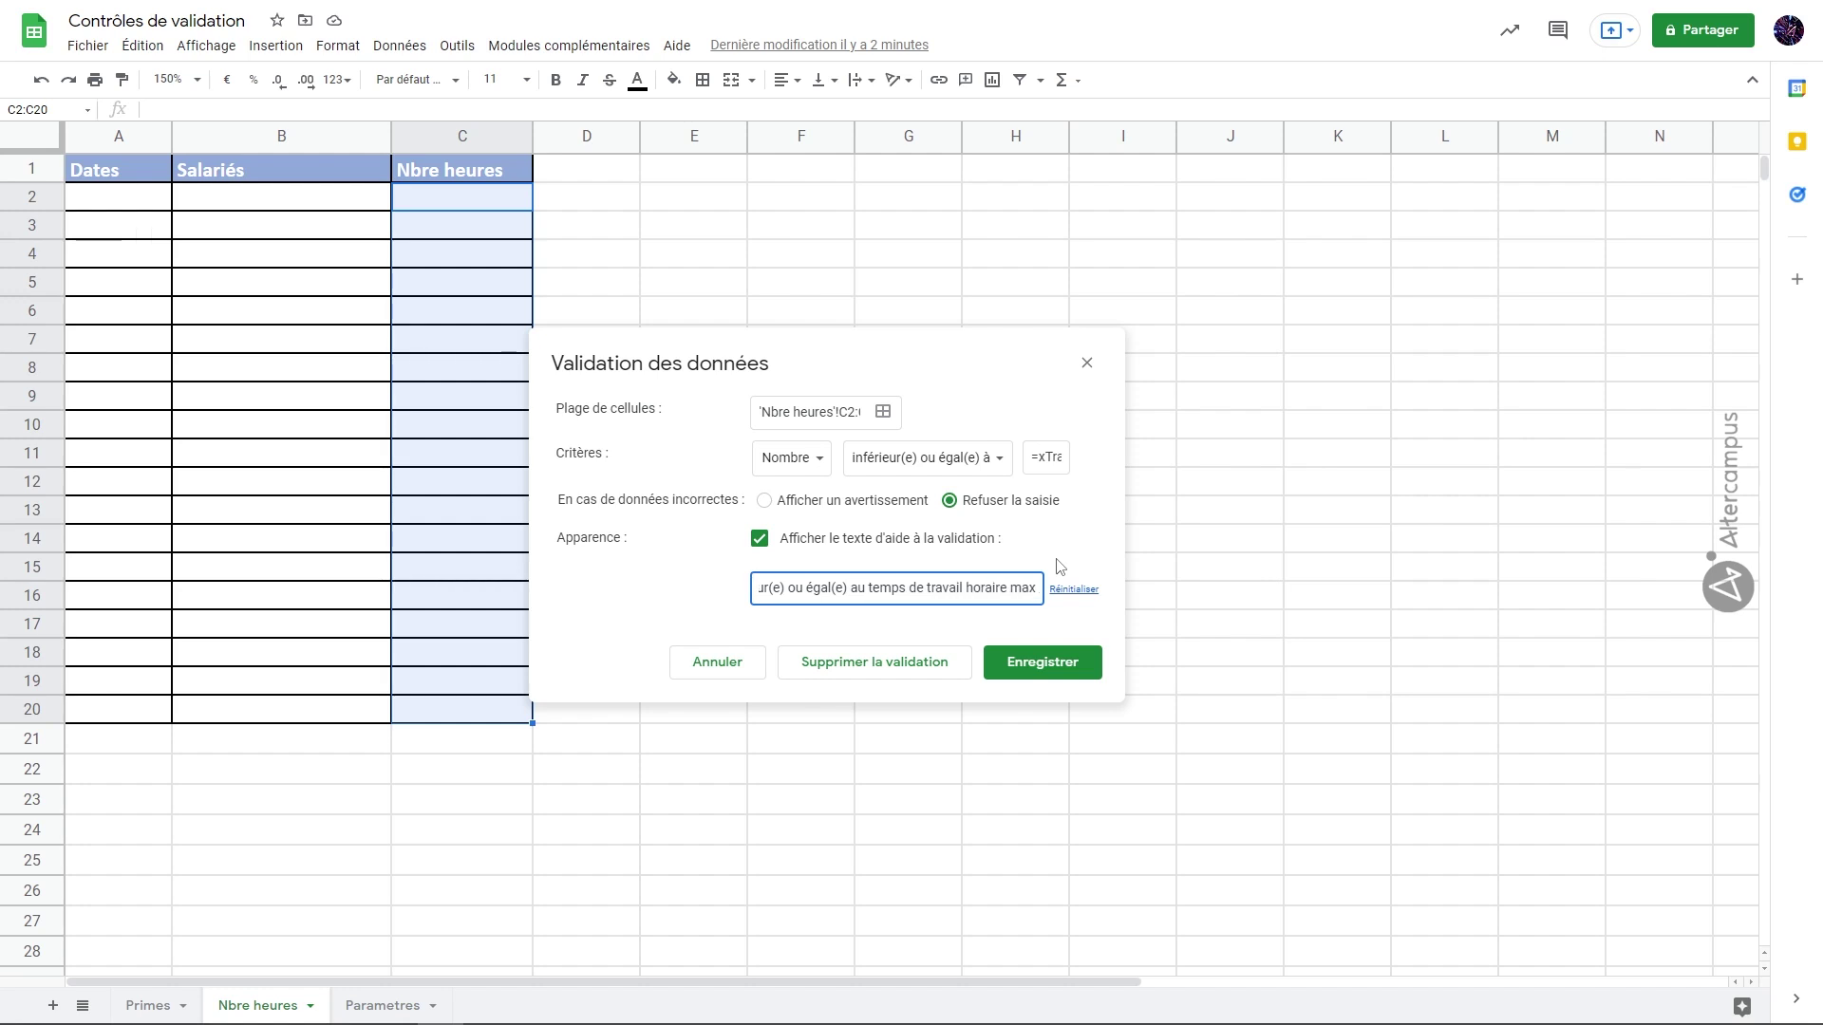
click(1045, 667)
Test the hours rule by entering 8 in C2 and trying to enter 15 in C3
click(467, 203)
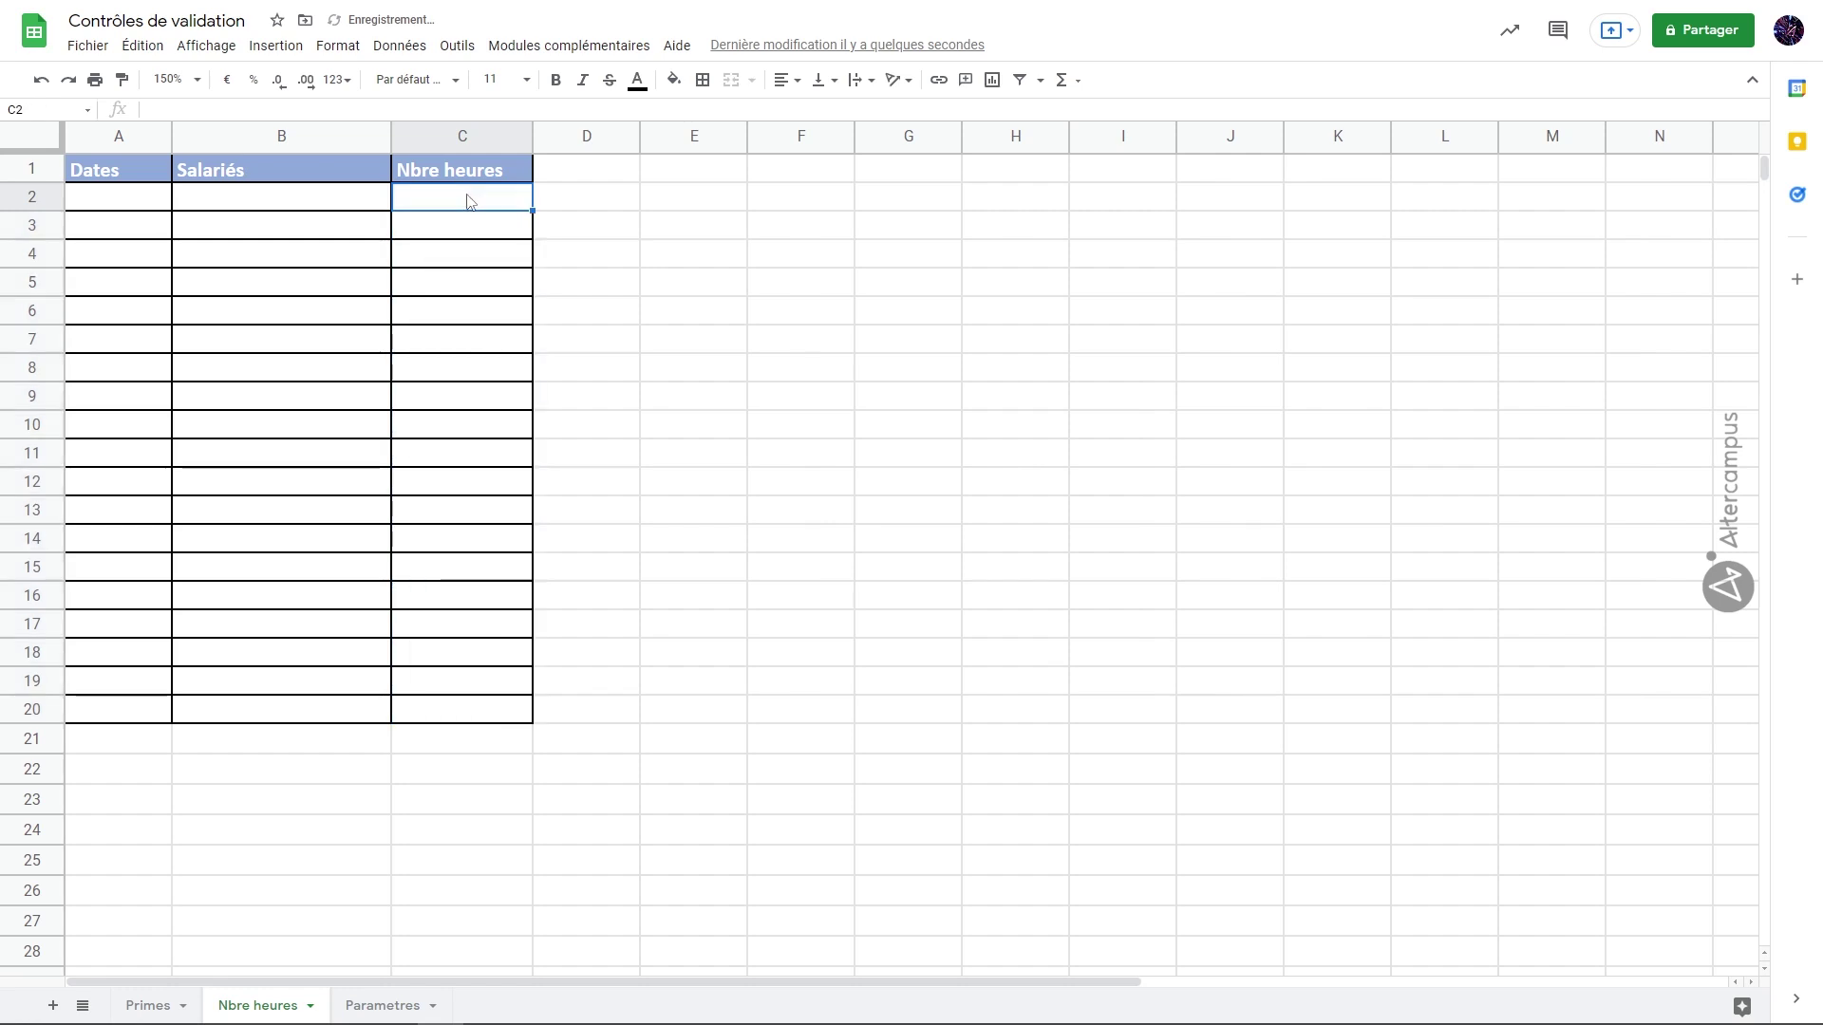
text(8)
key(Return)
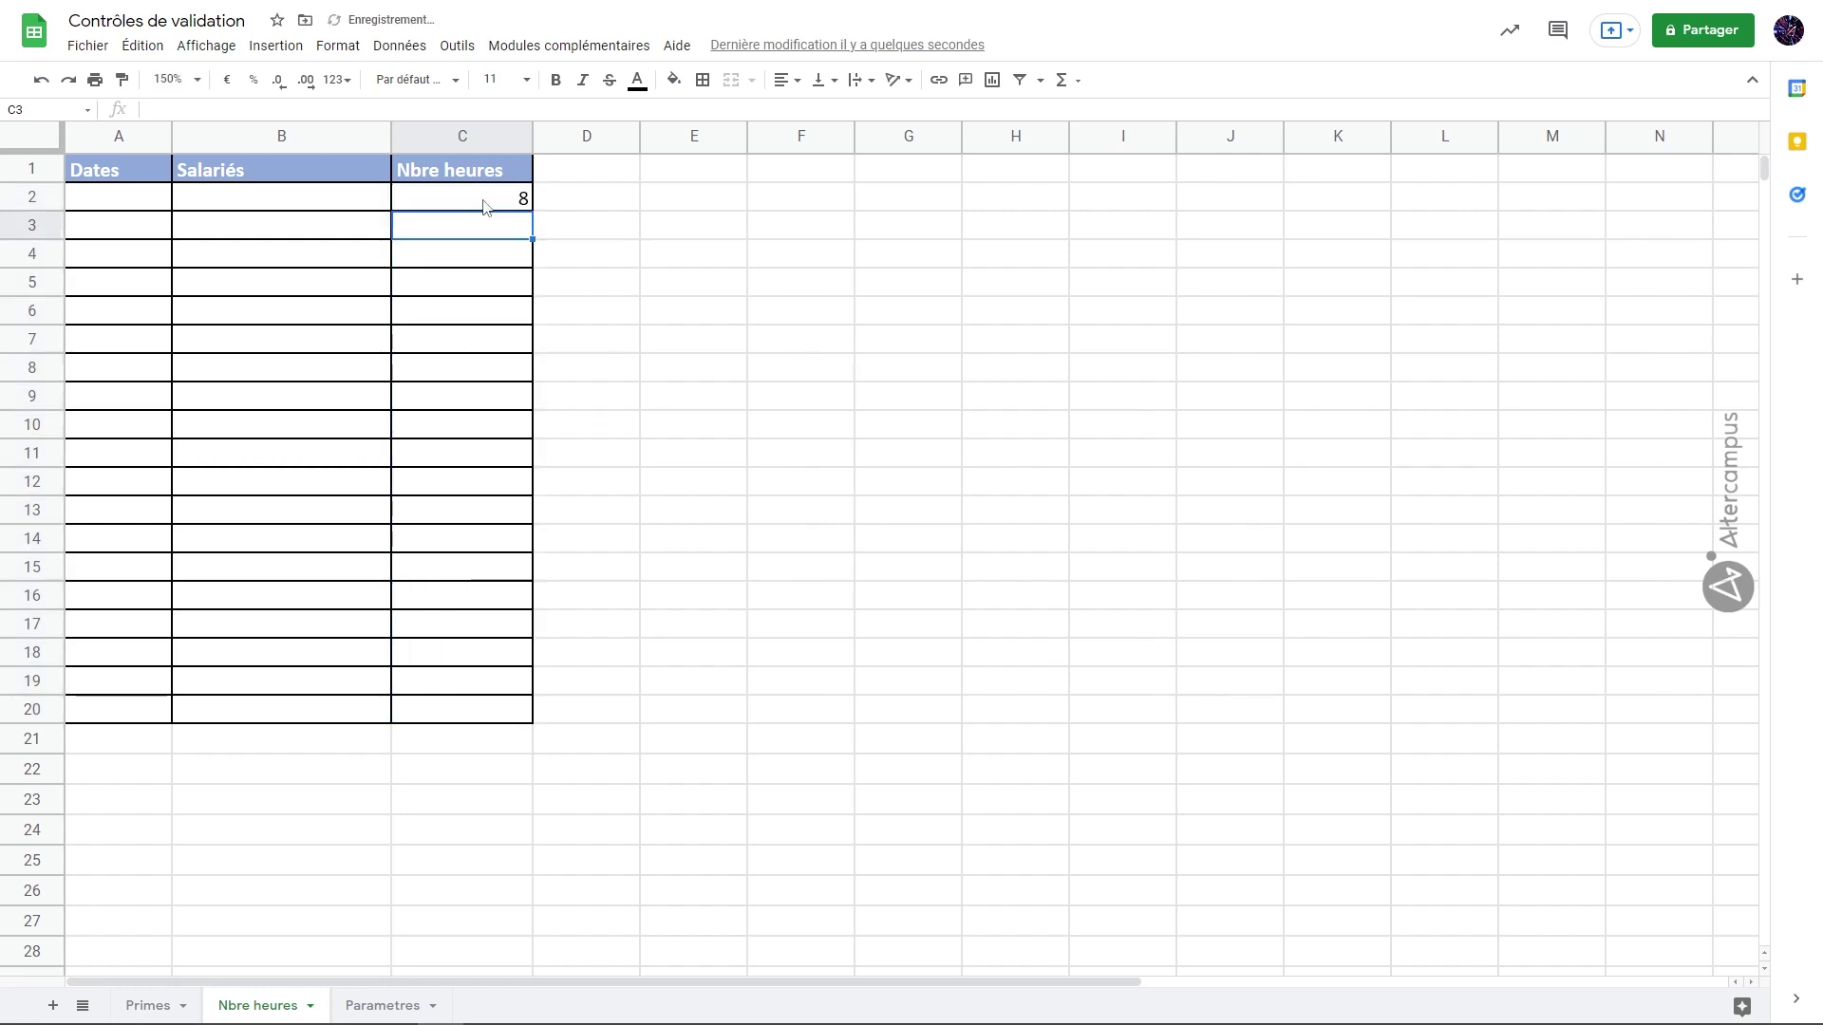
text(15)
key(Return)
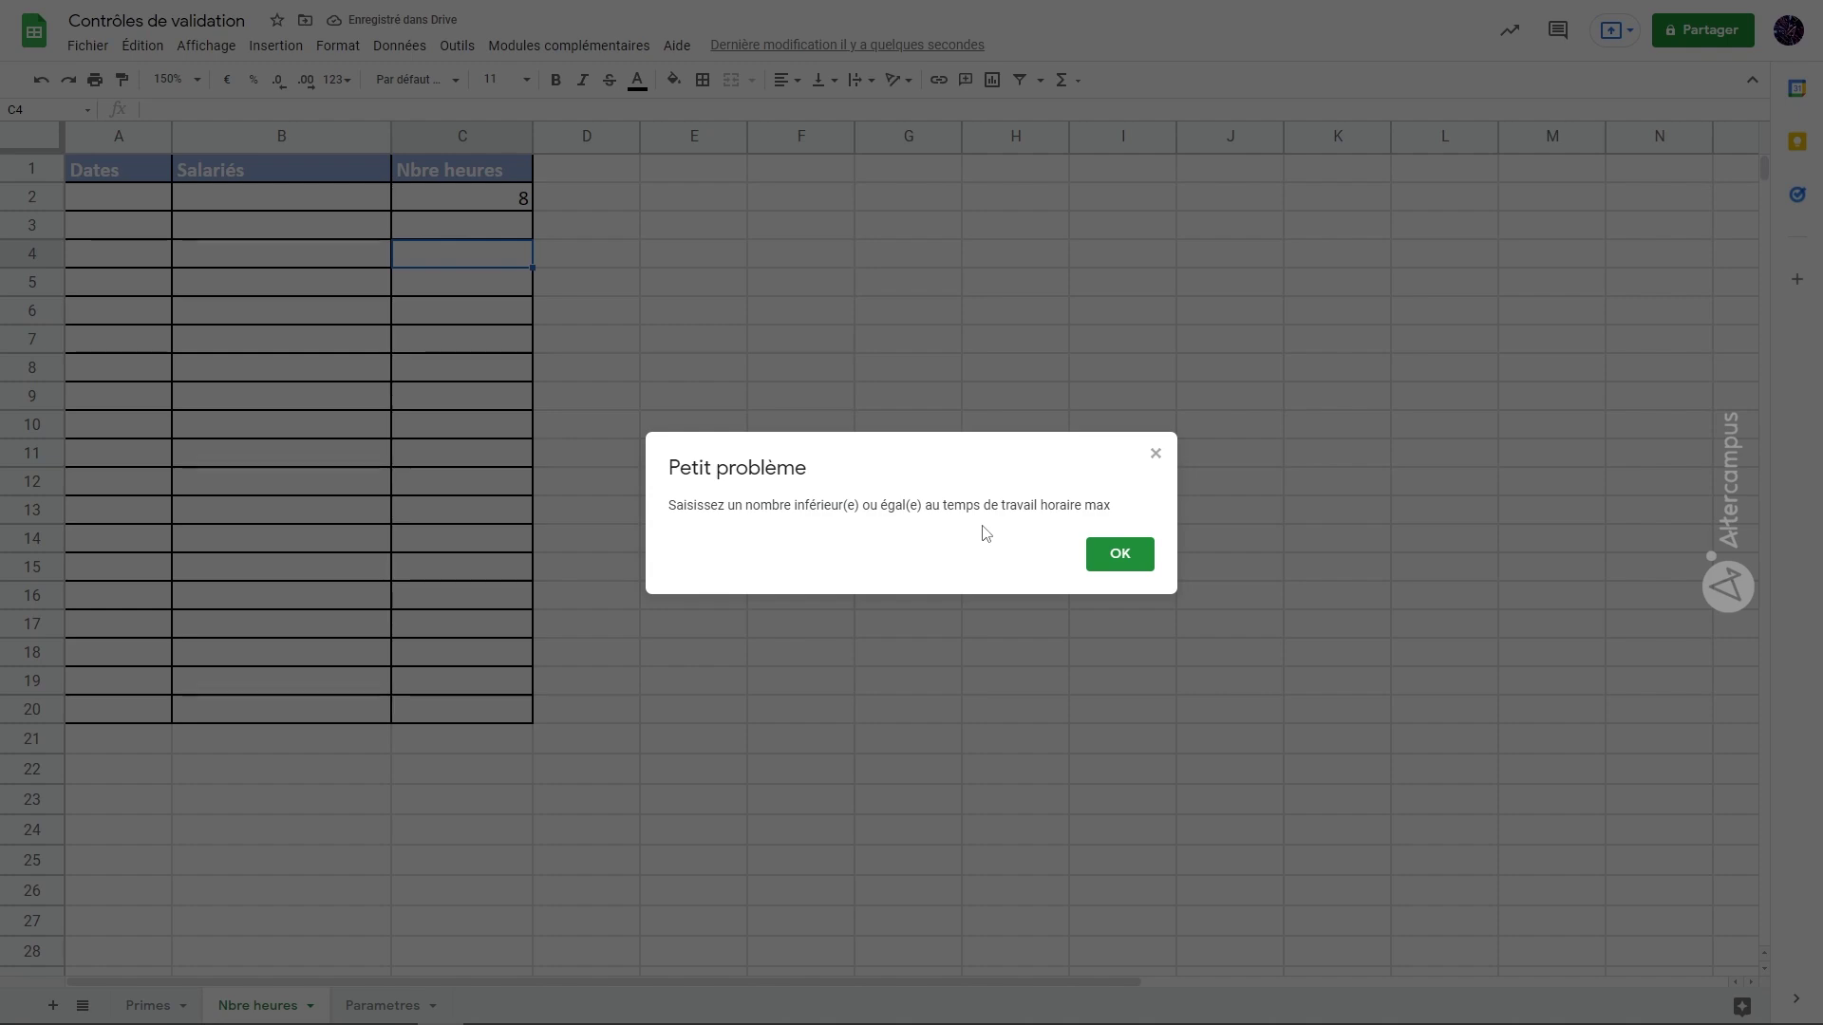
click(1119, 557)
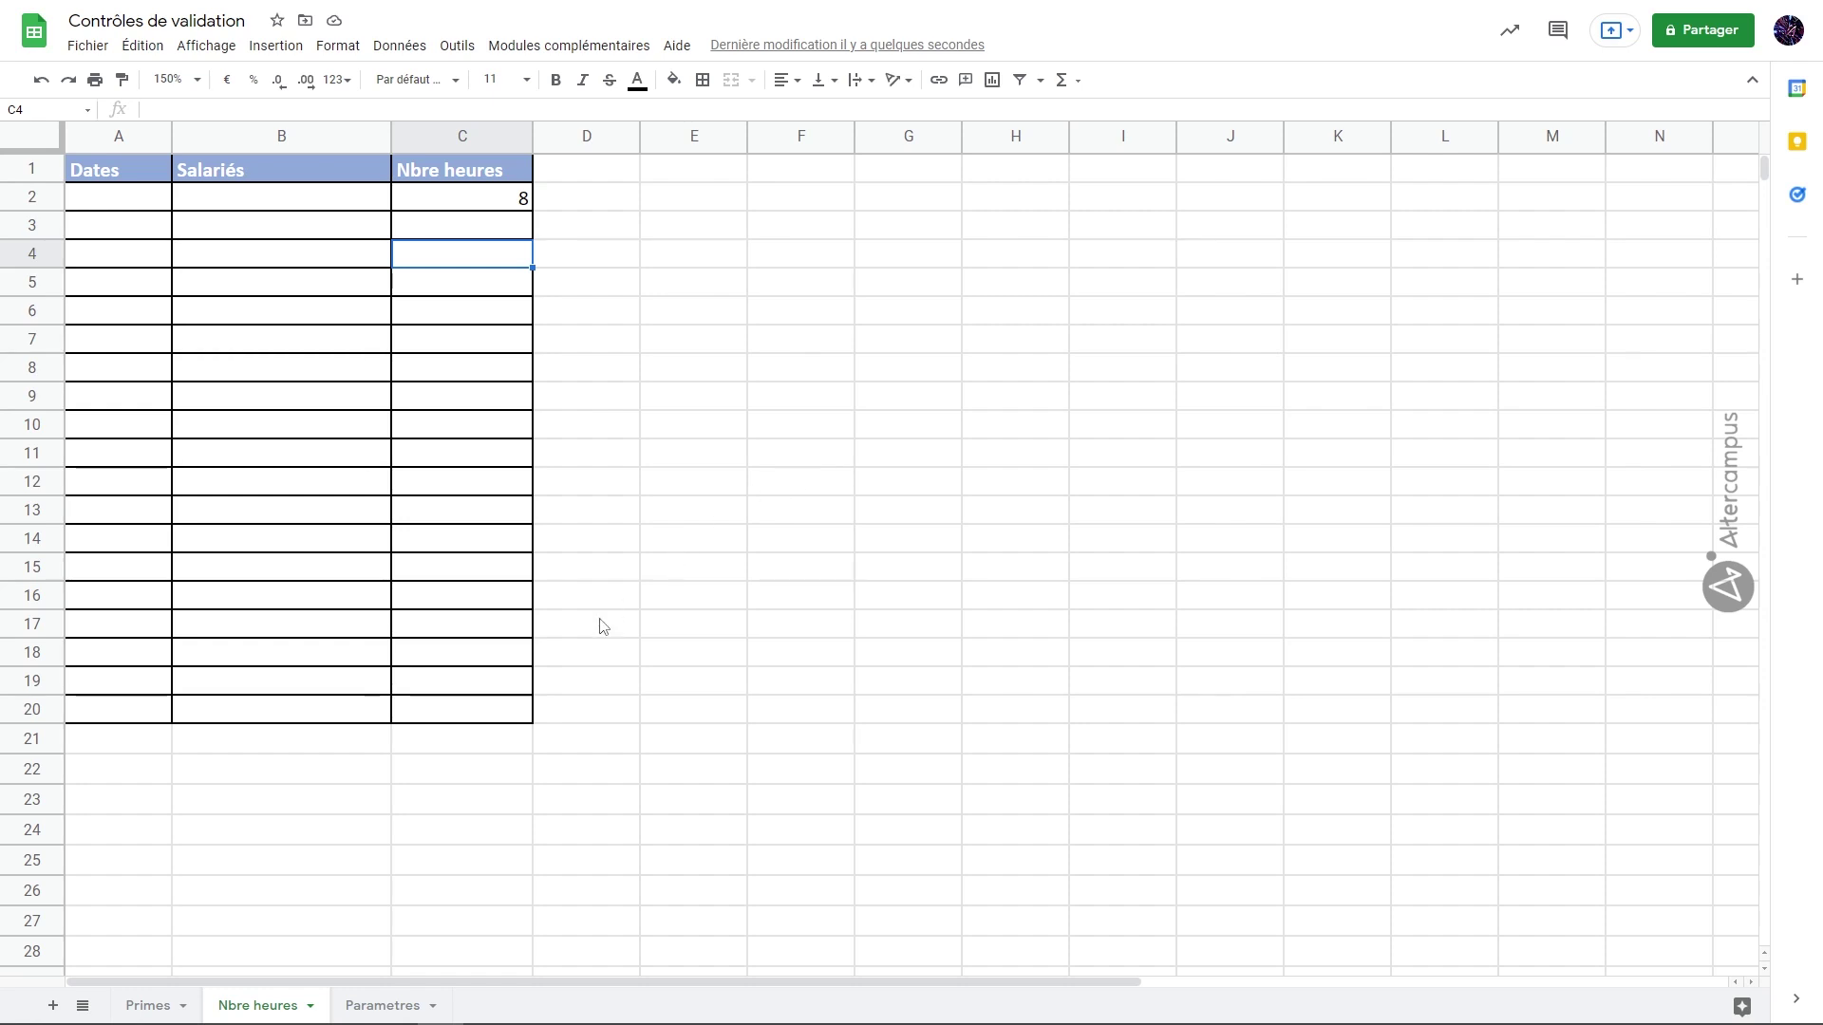
Set the Temps travail Max value on the Parametres sheet to 12
click(385, 1006)
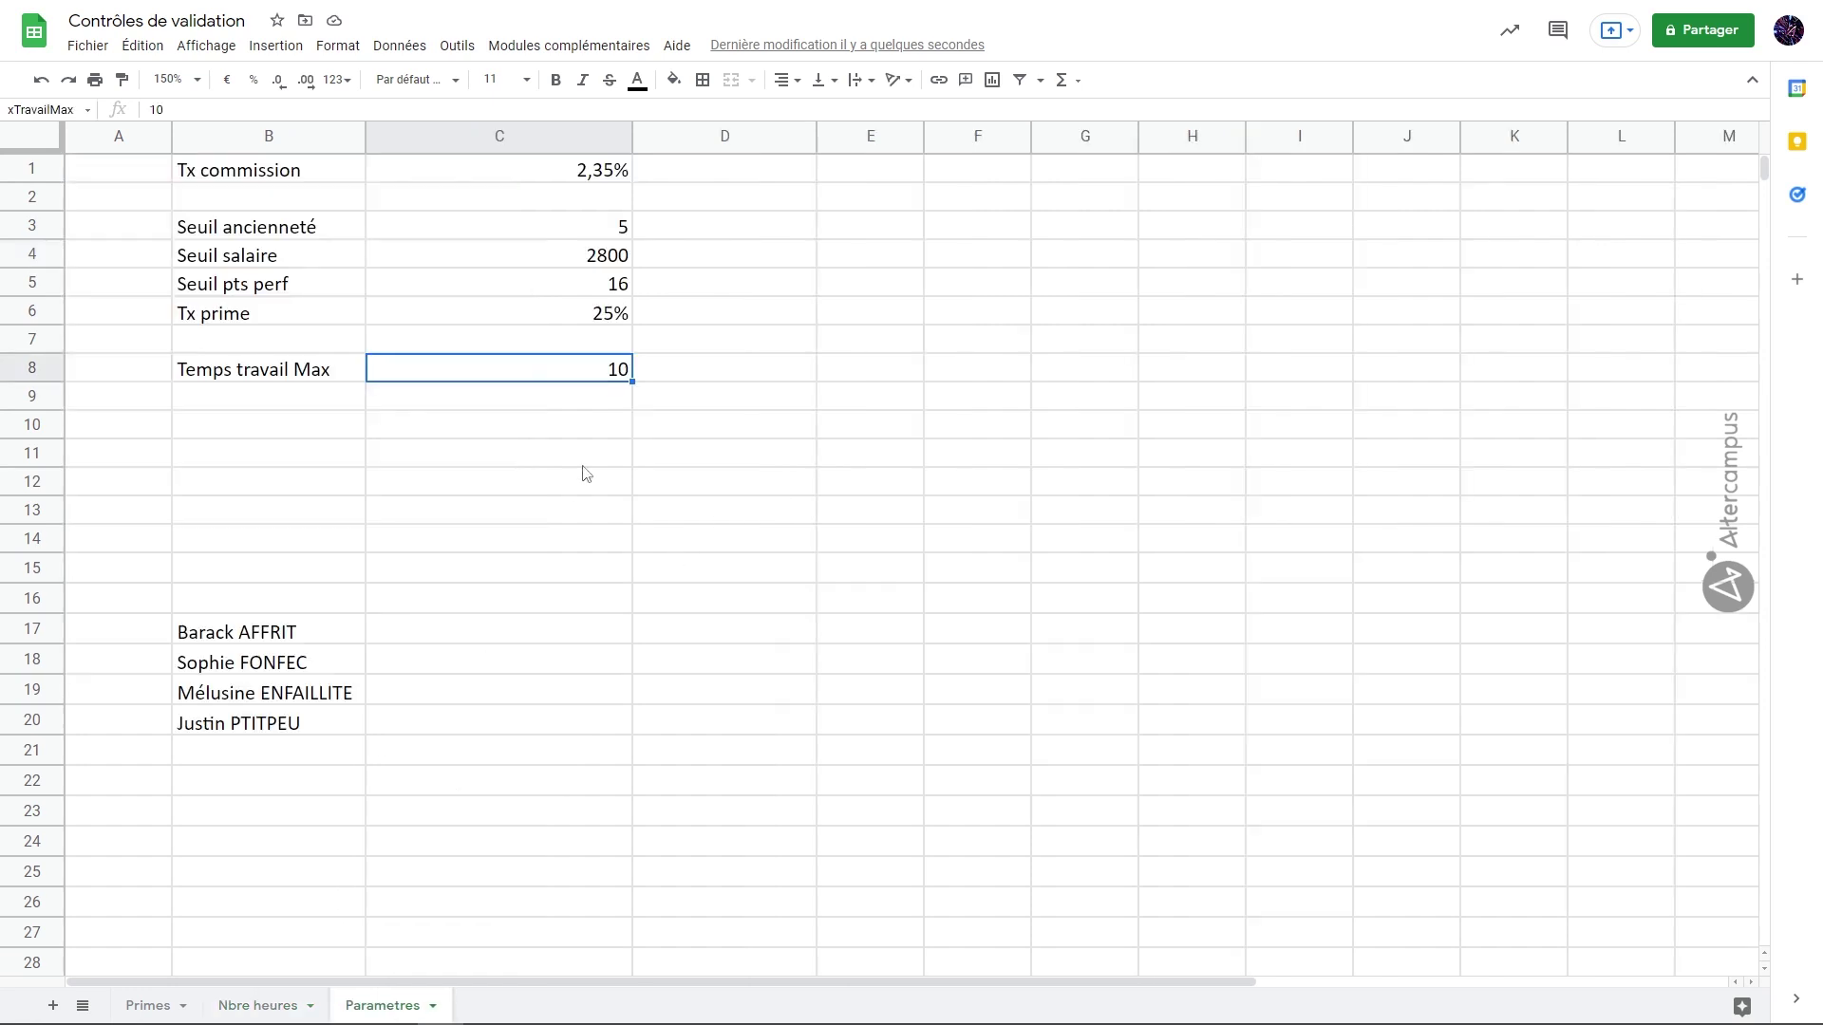
text(12)
key(Return)
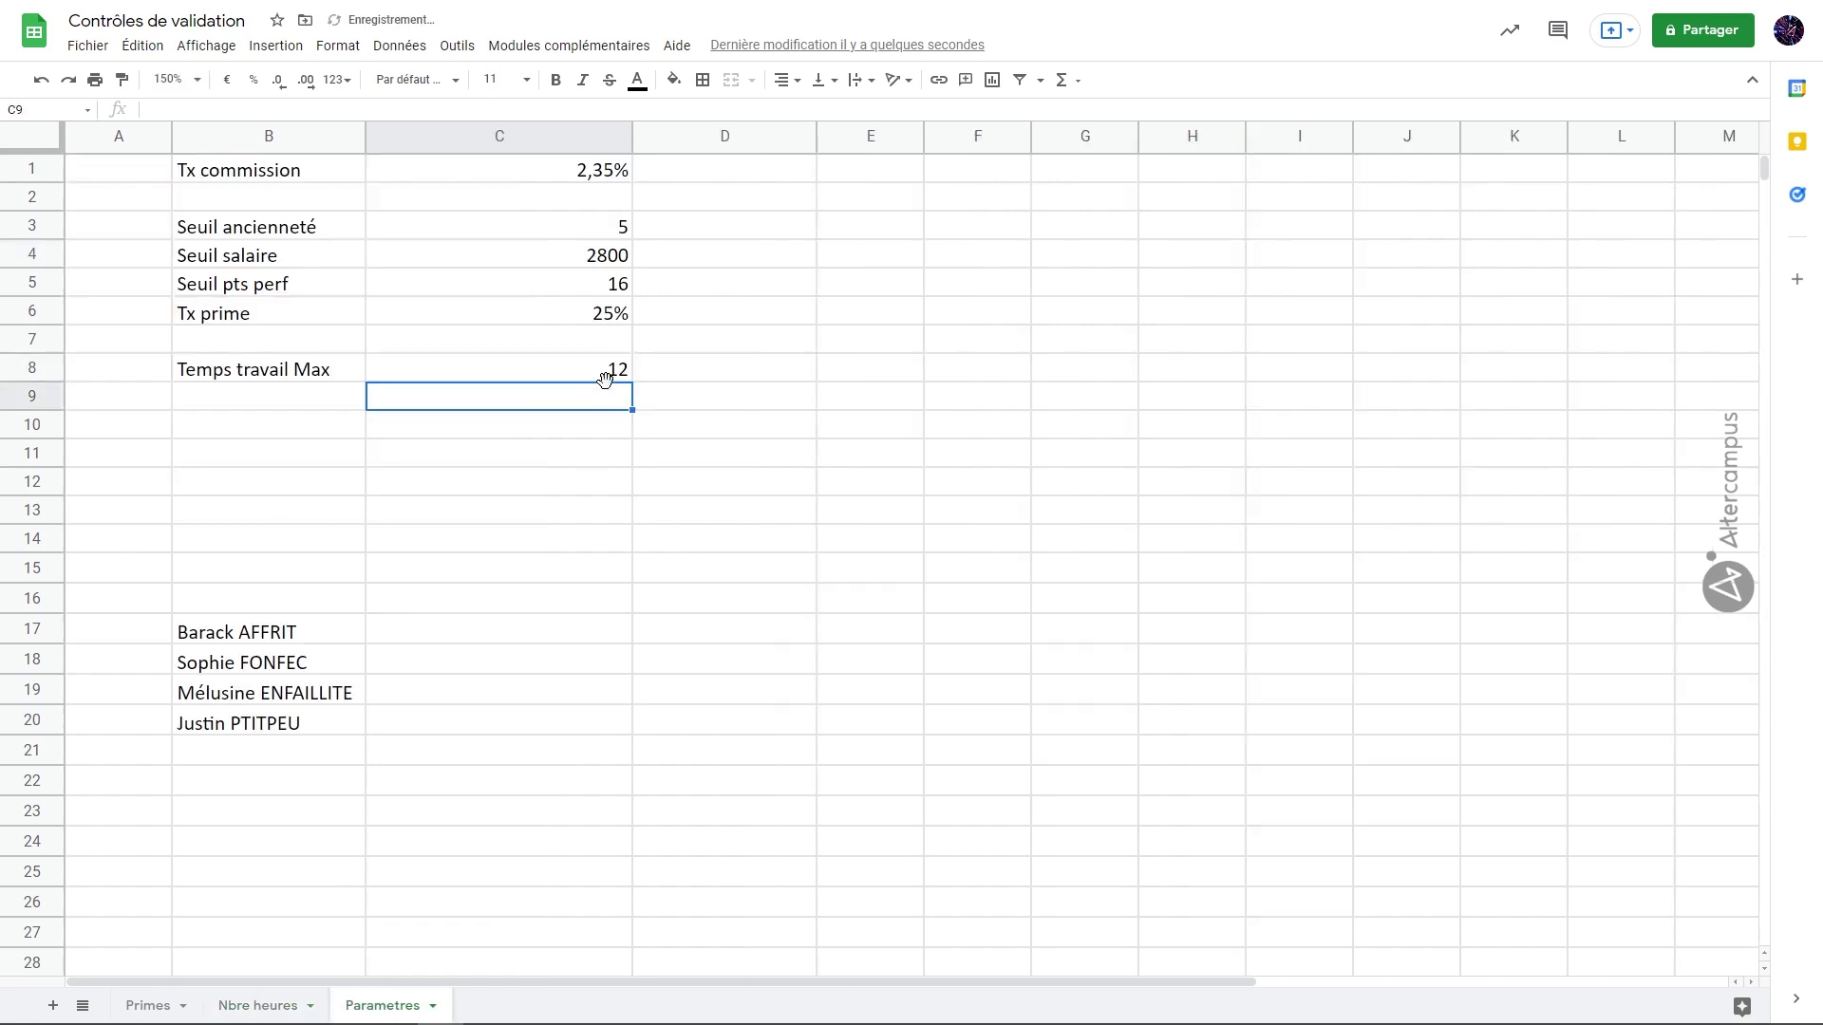
Test the changed limit in C3 of the Nbre heures sheet by entering 11 and replacing it with 12
click(276, 1005)
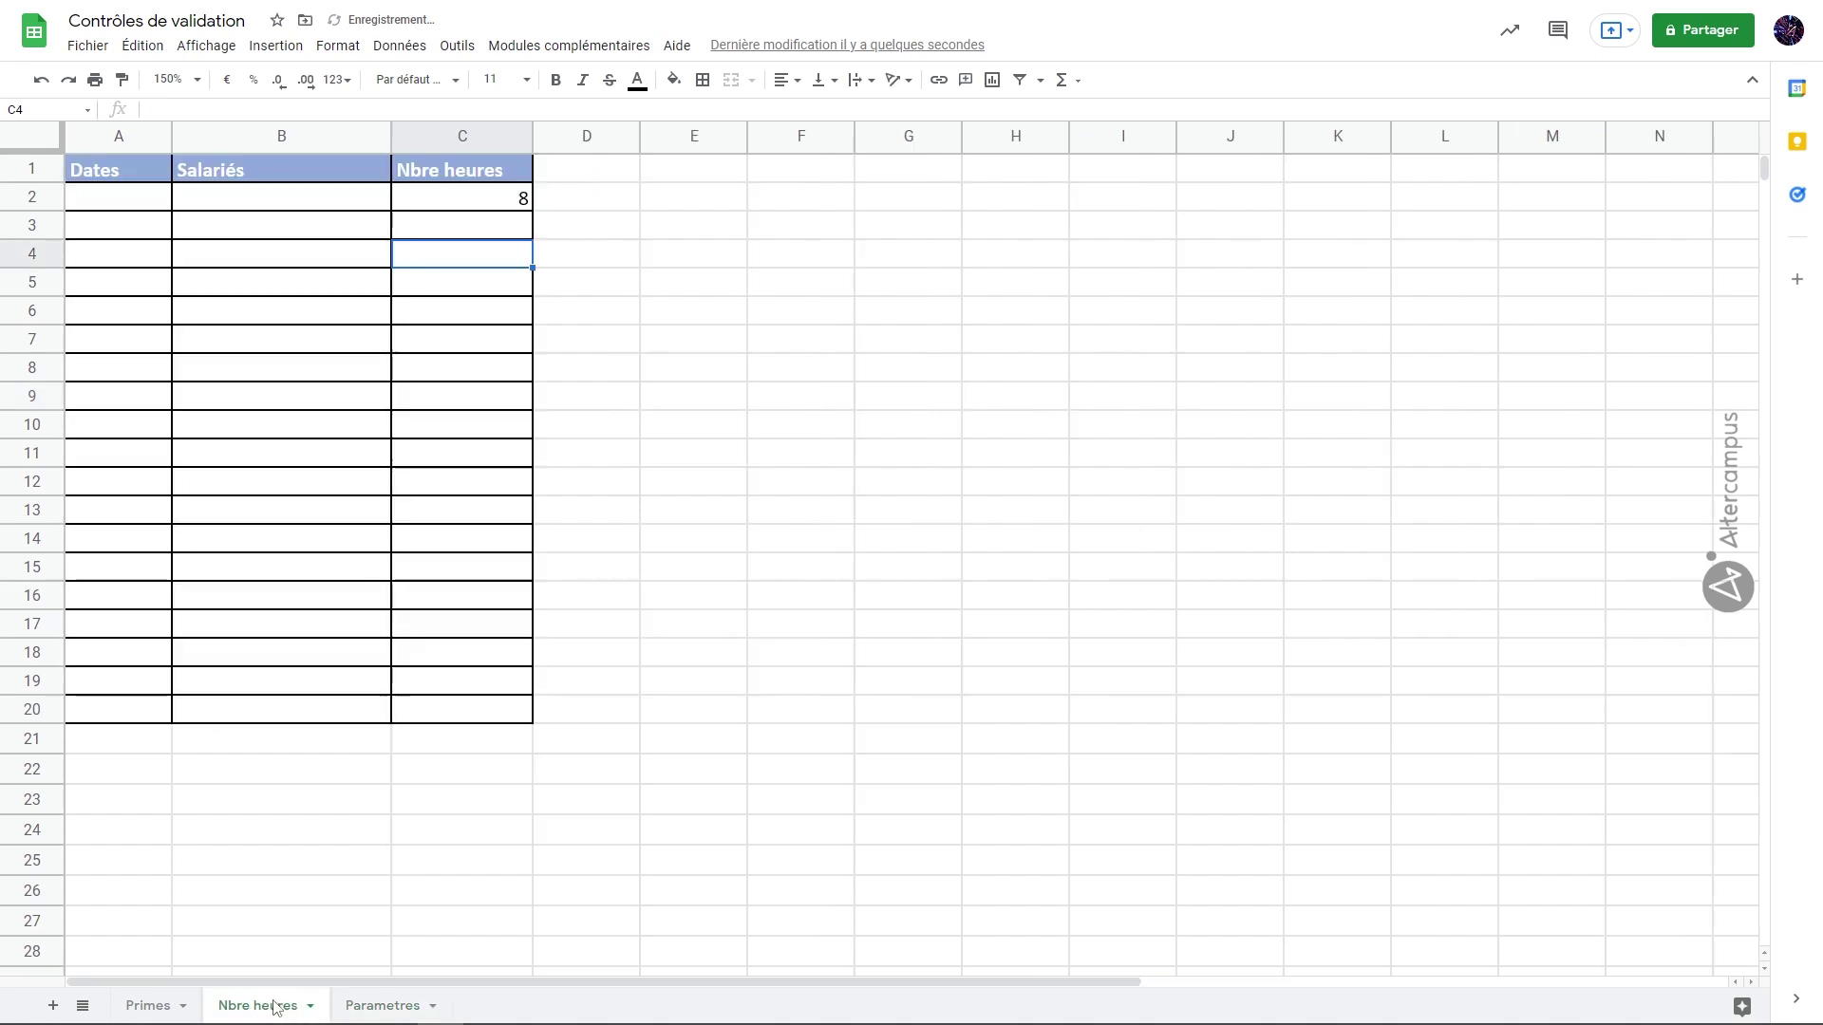
click(487, 233)
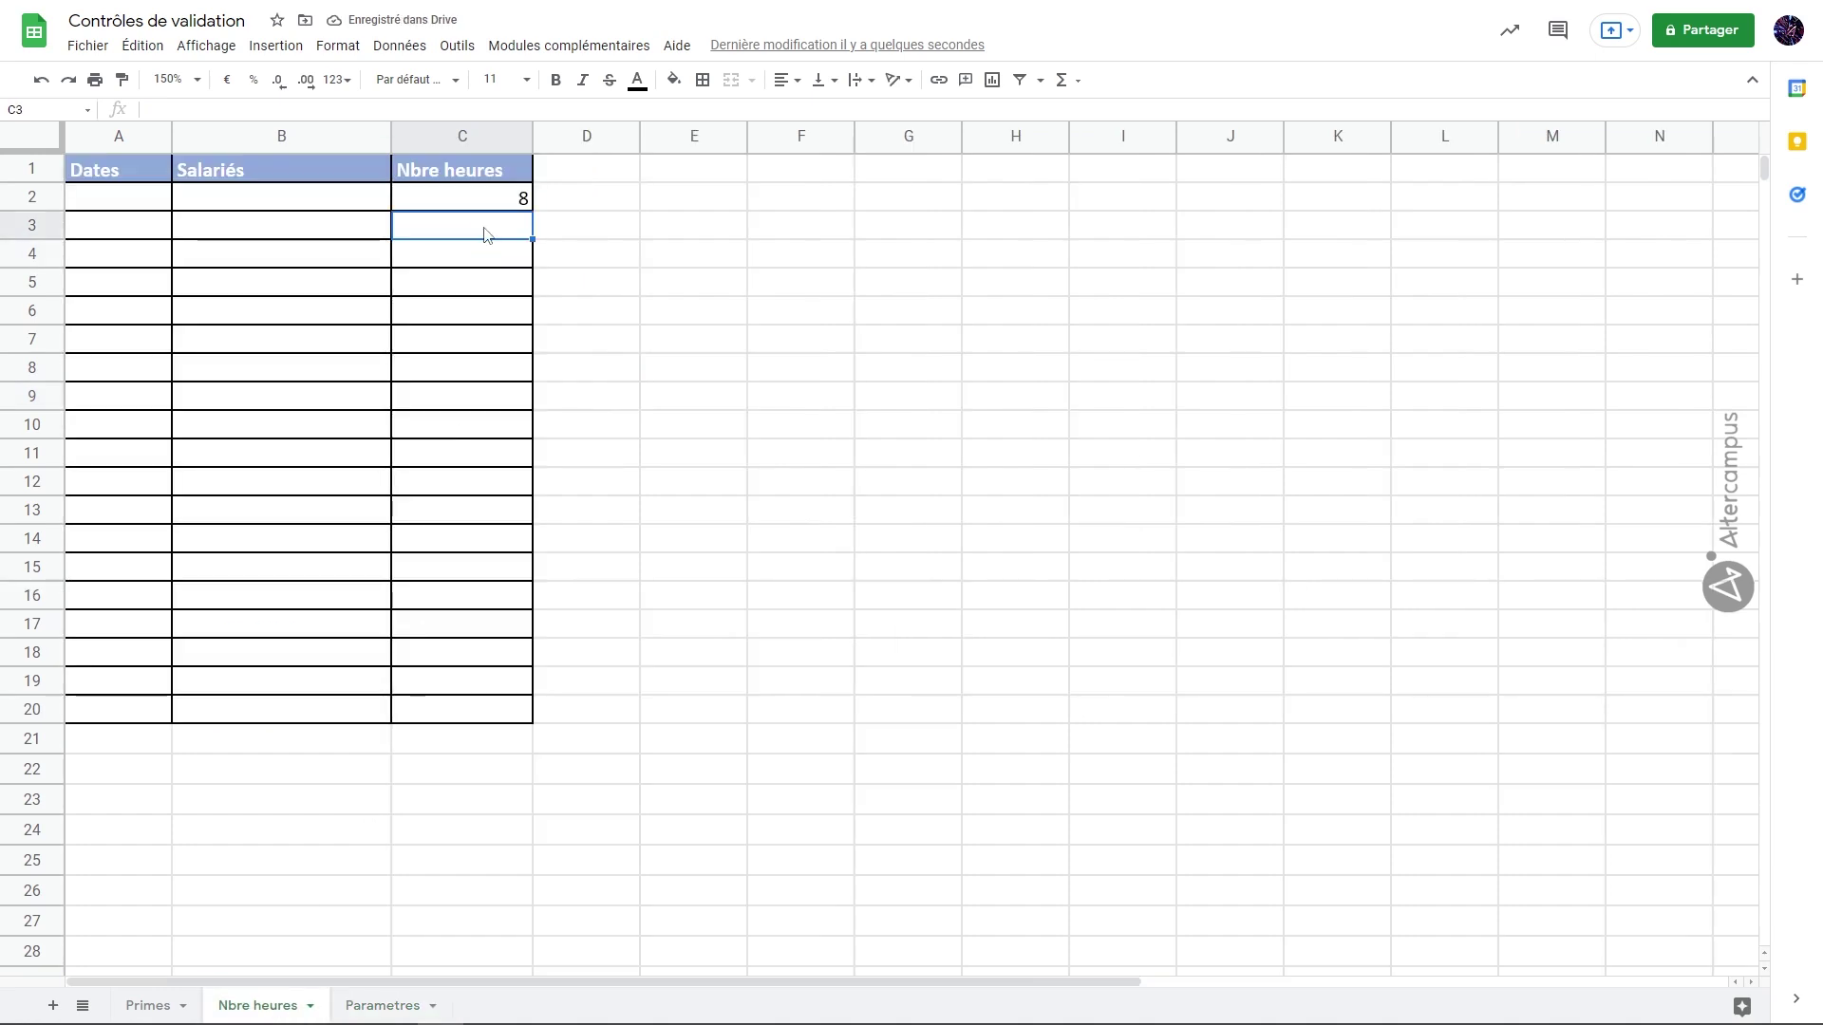
text(11)
key(Return)
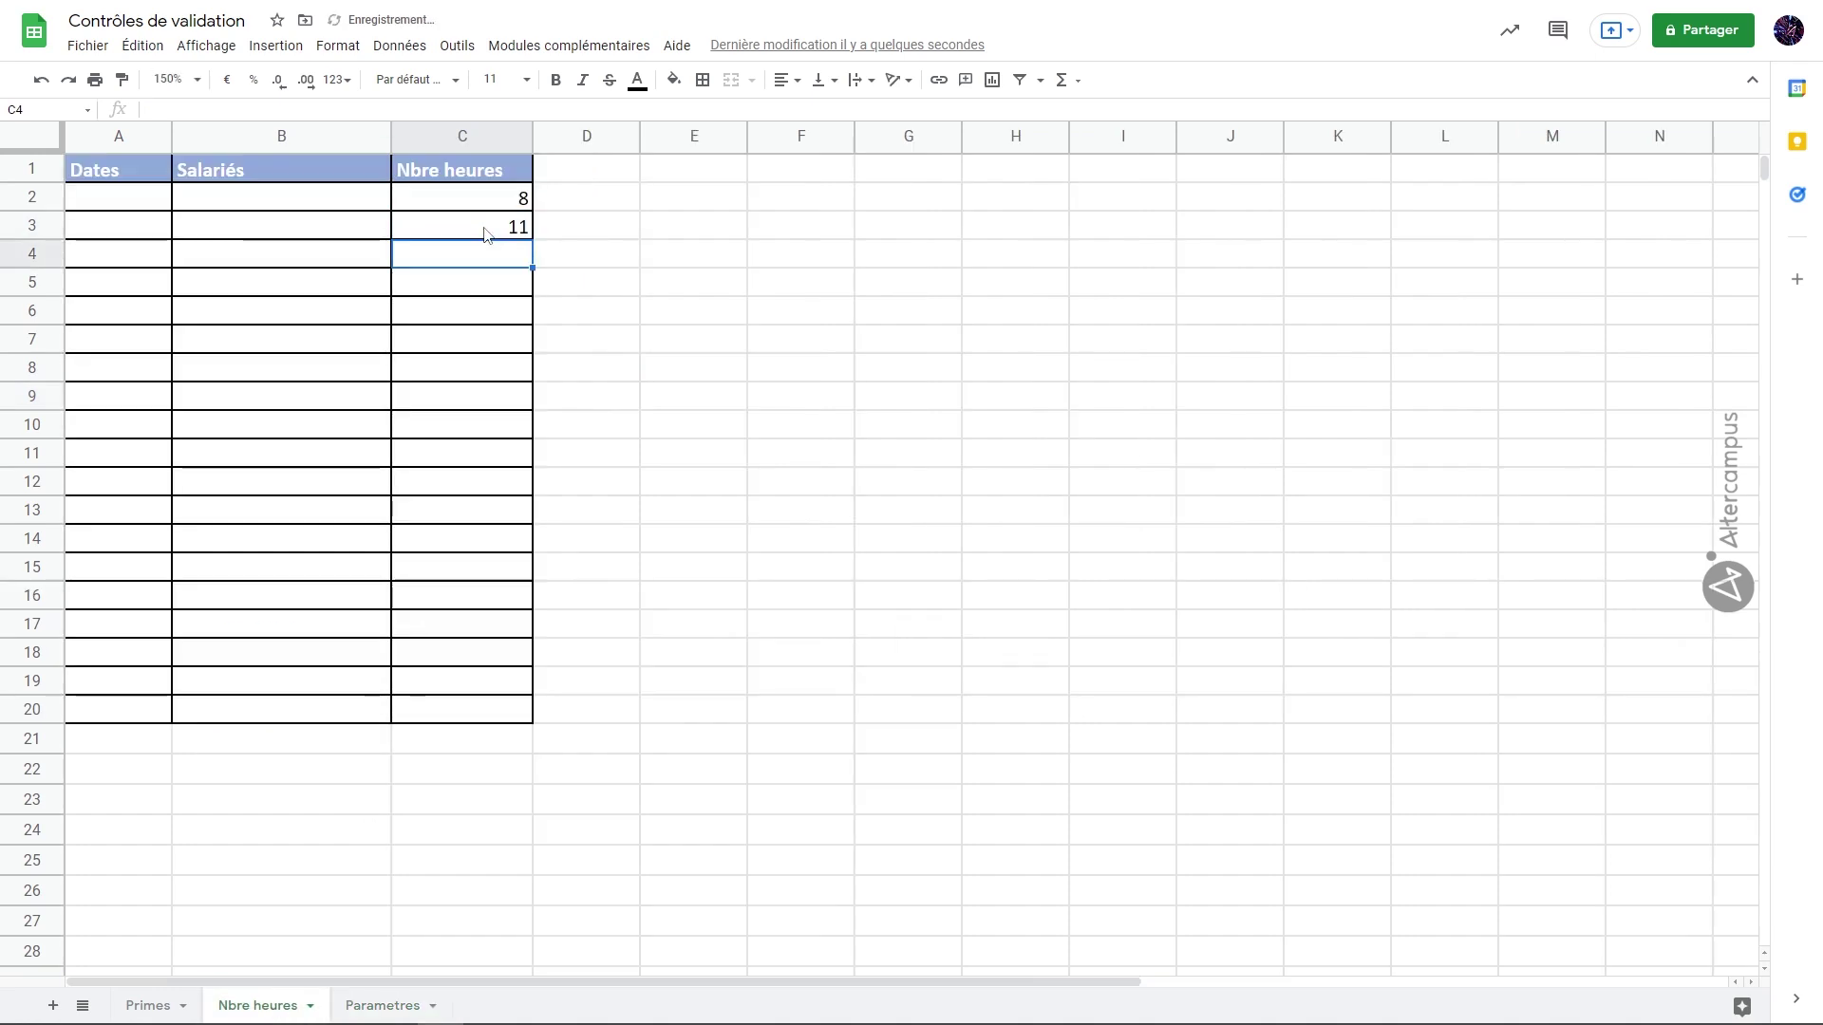
click(486, 234)
text(12)
key(Return)
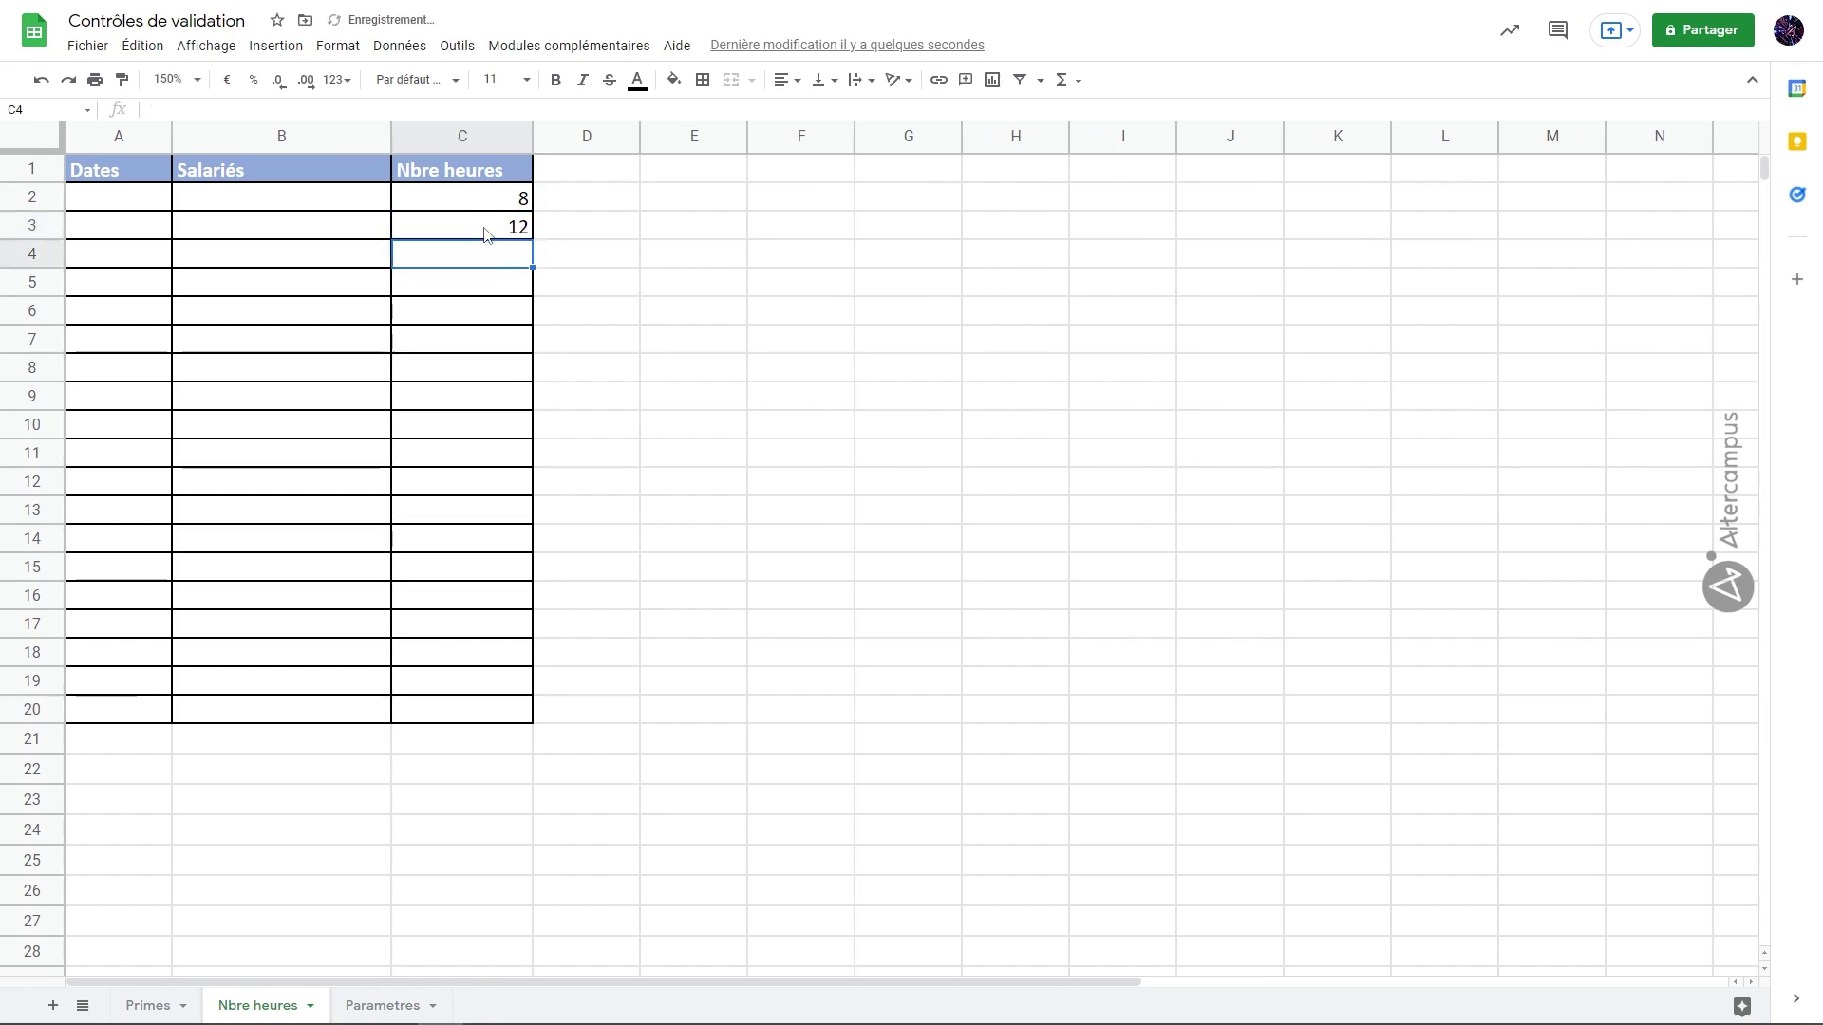
Try to enter 13 in C3 of the Nbre heures column
click(521, 227)
text(1)
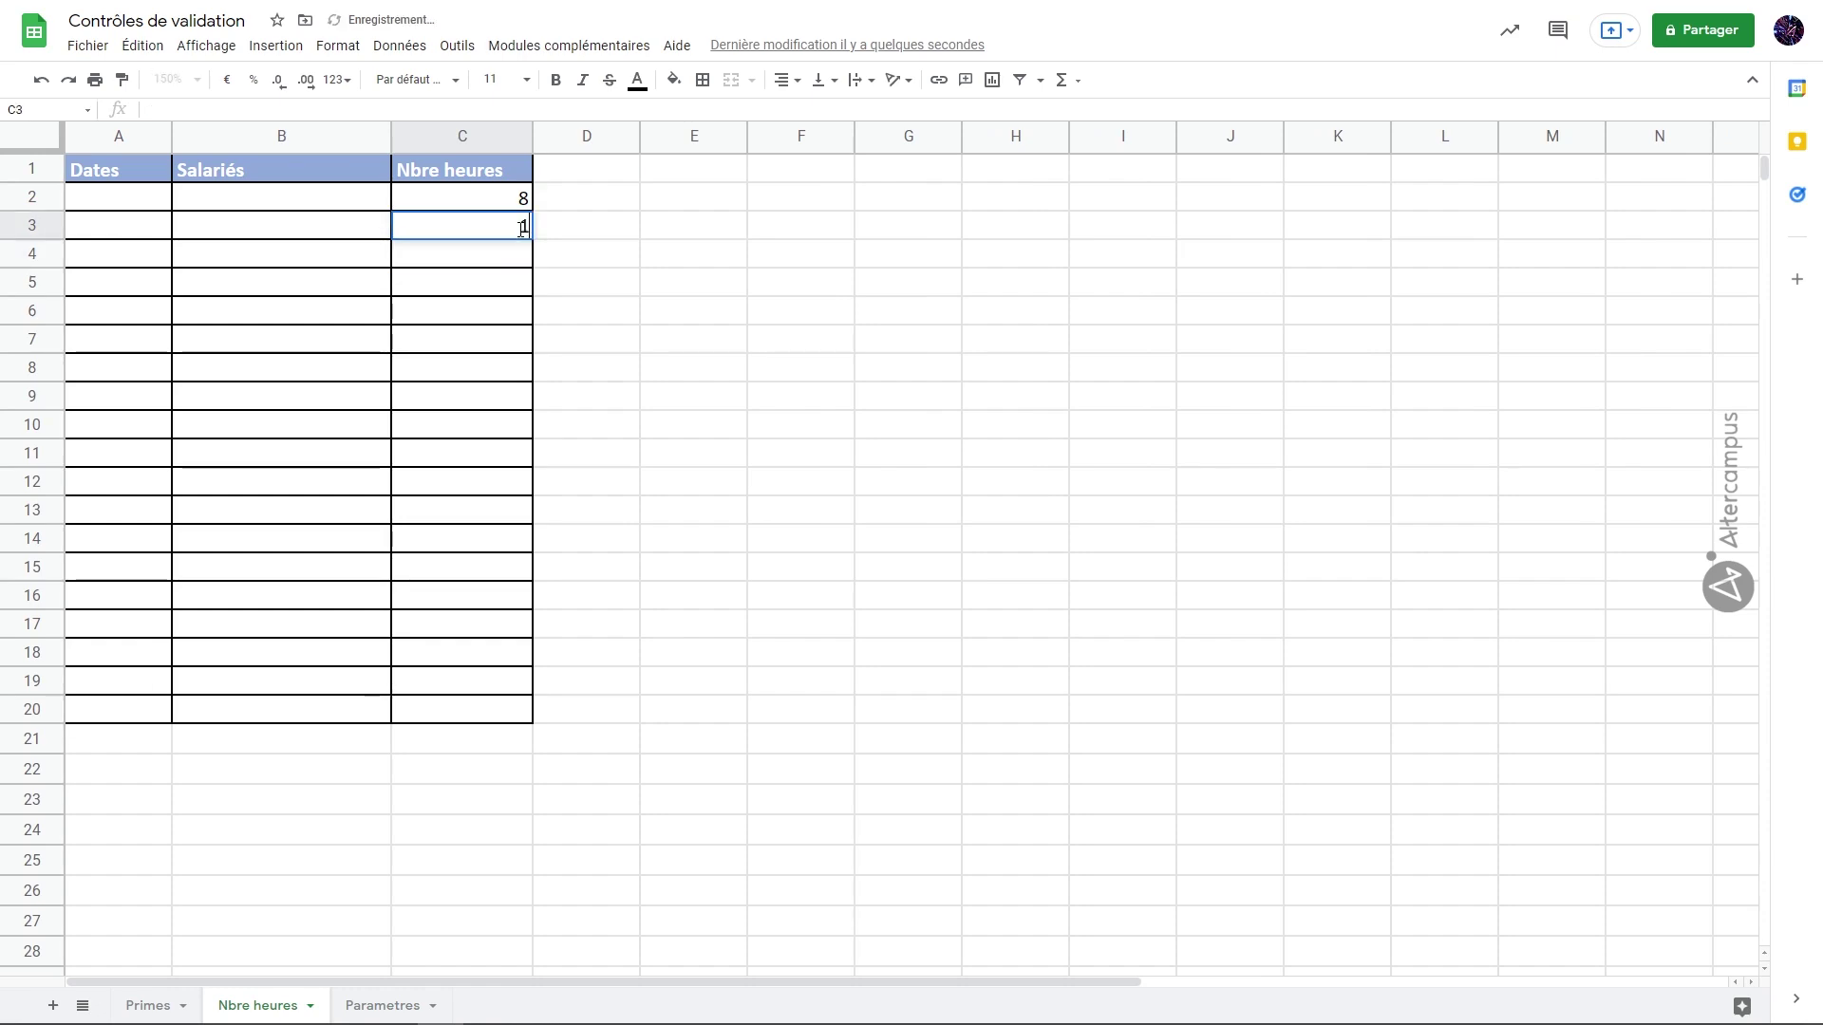
text(3)
key(Return)
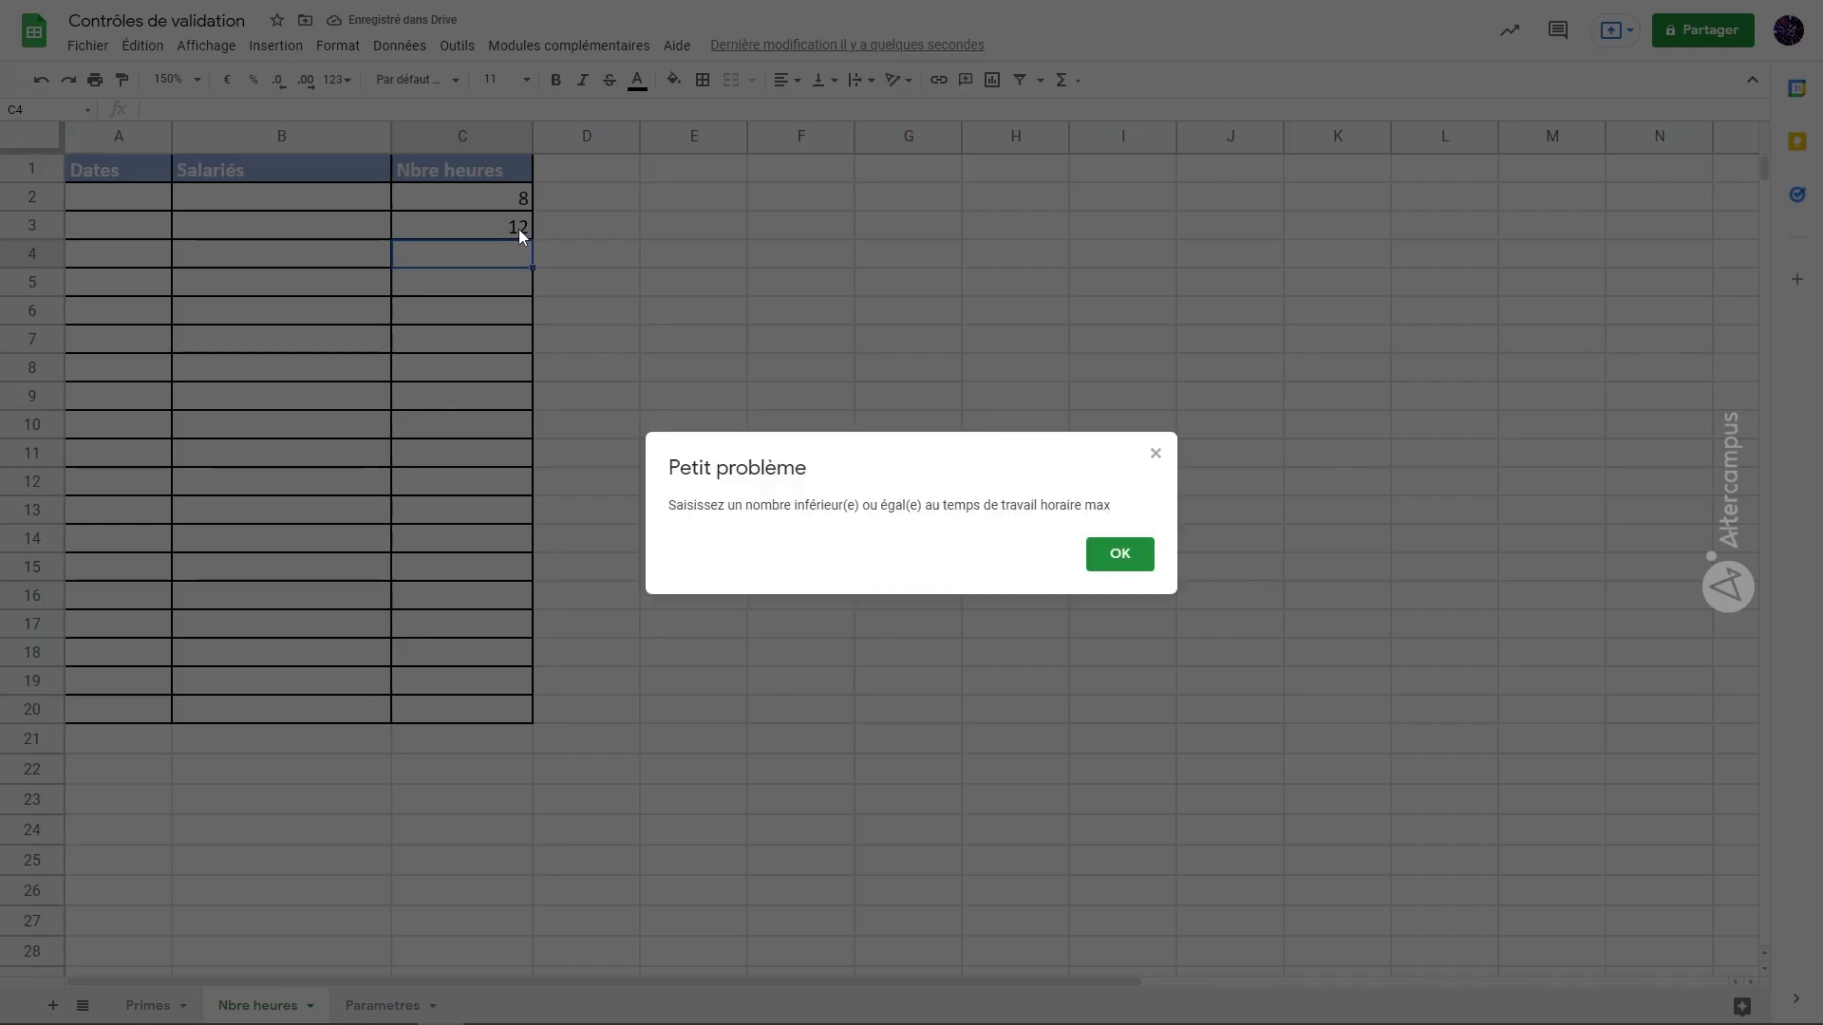
click(1118, 553)
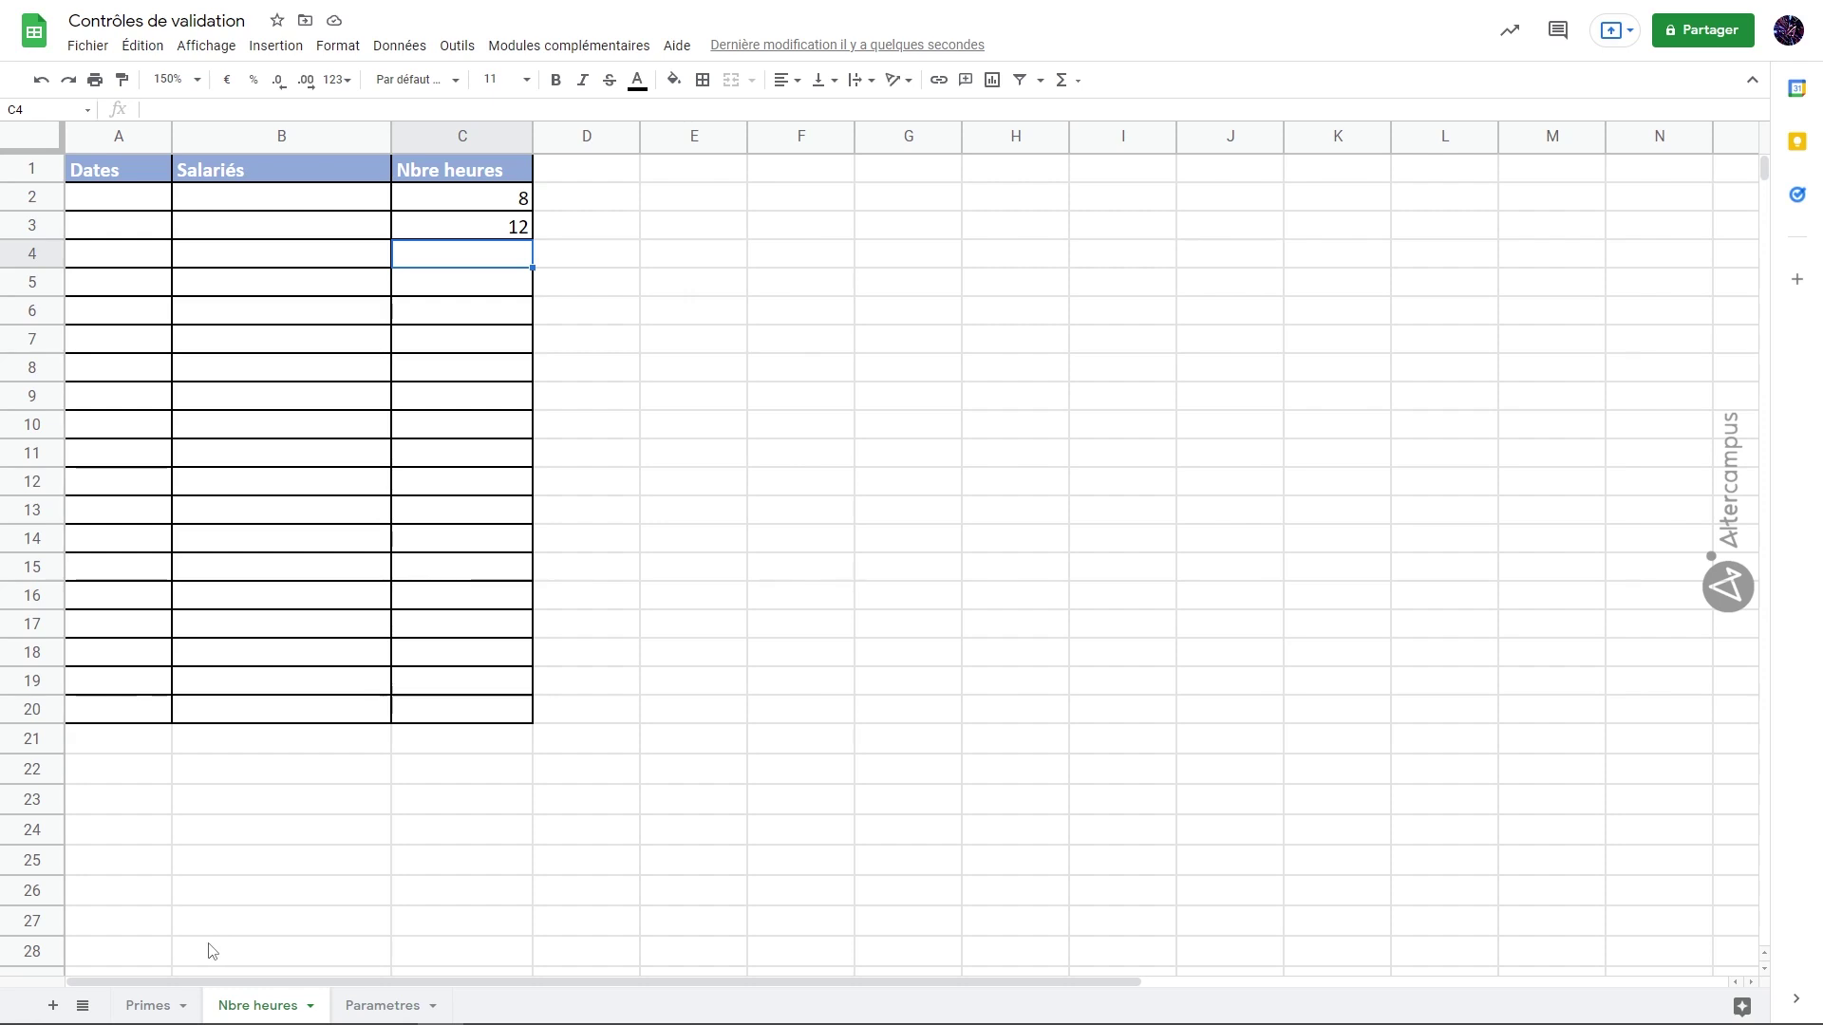
On the Primes sheet, start a data validation rule for hire dates B3:B10 with the date criterion "au plus tard le"
click(155, 1006)
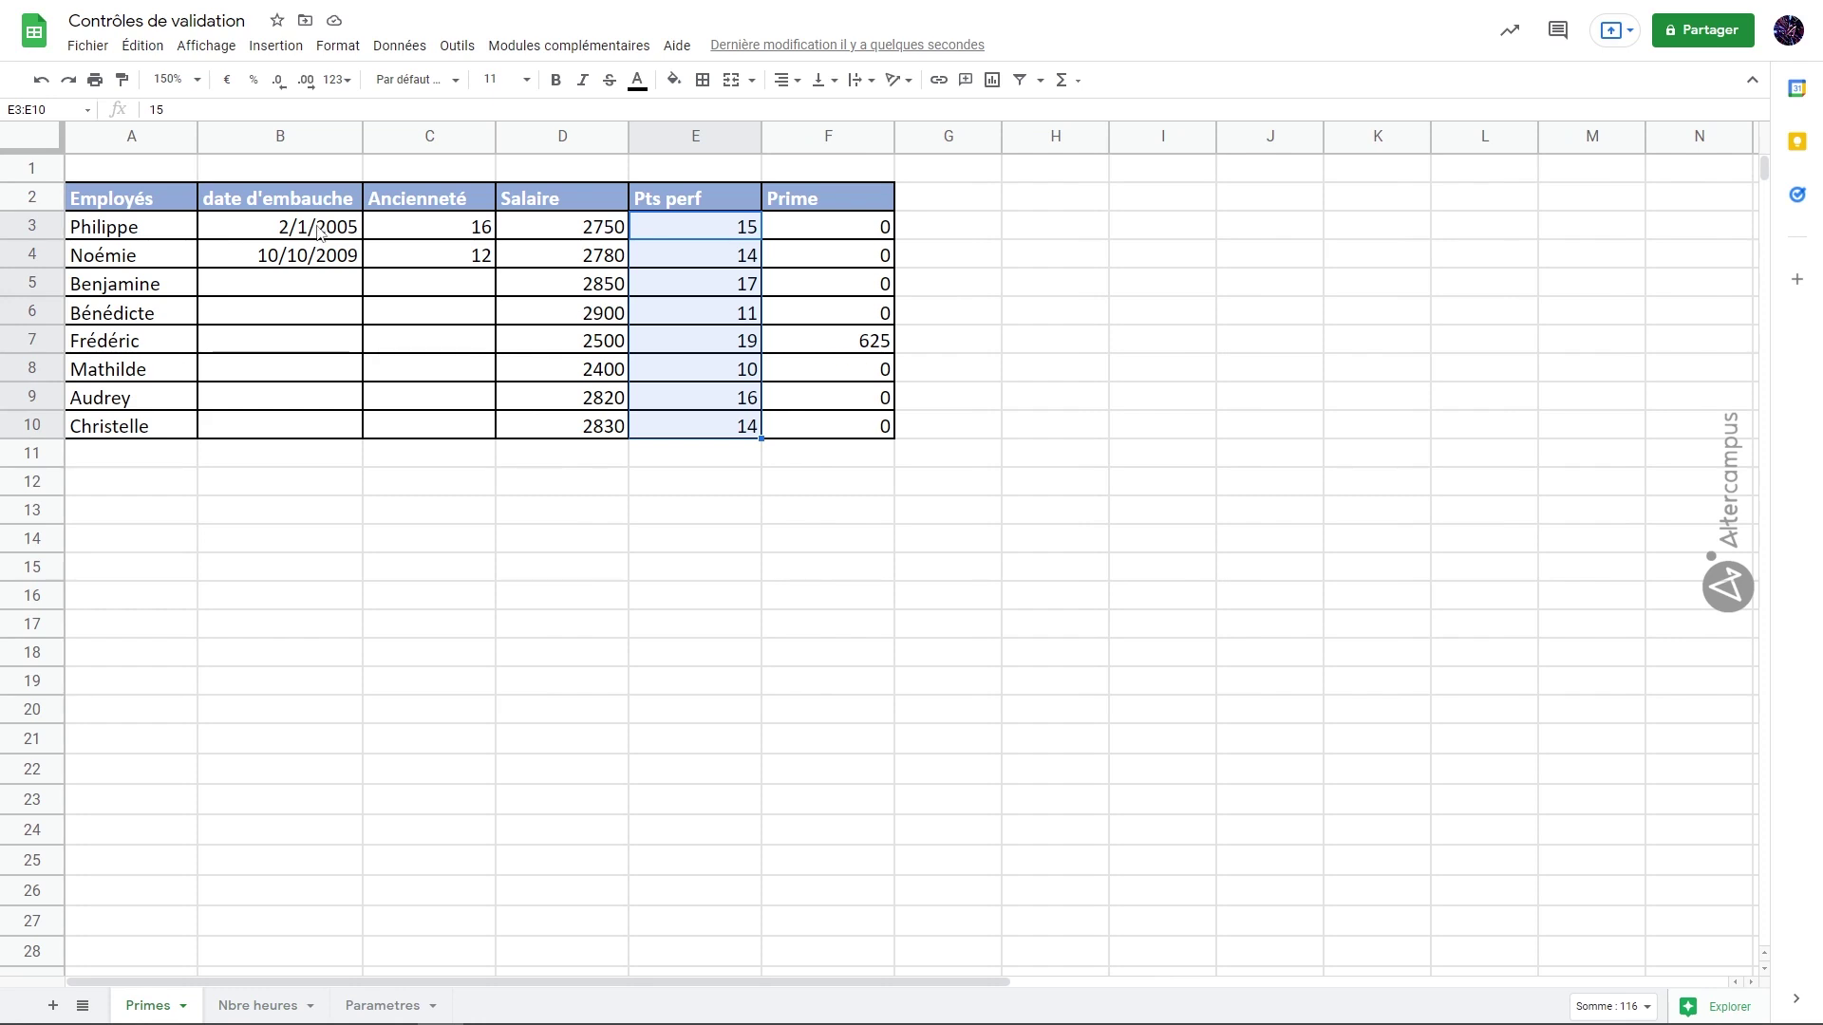
drag(343, 228, 313, 424)
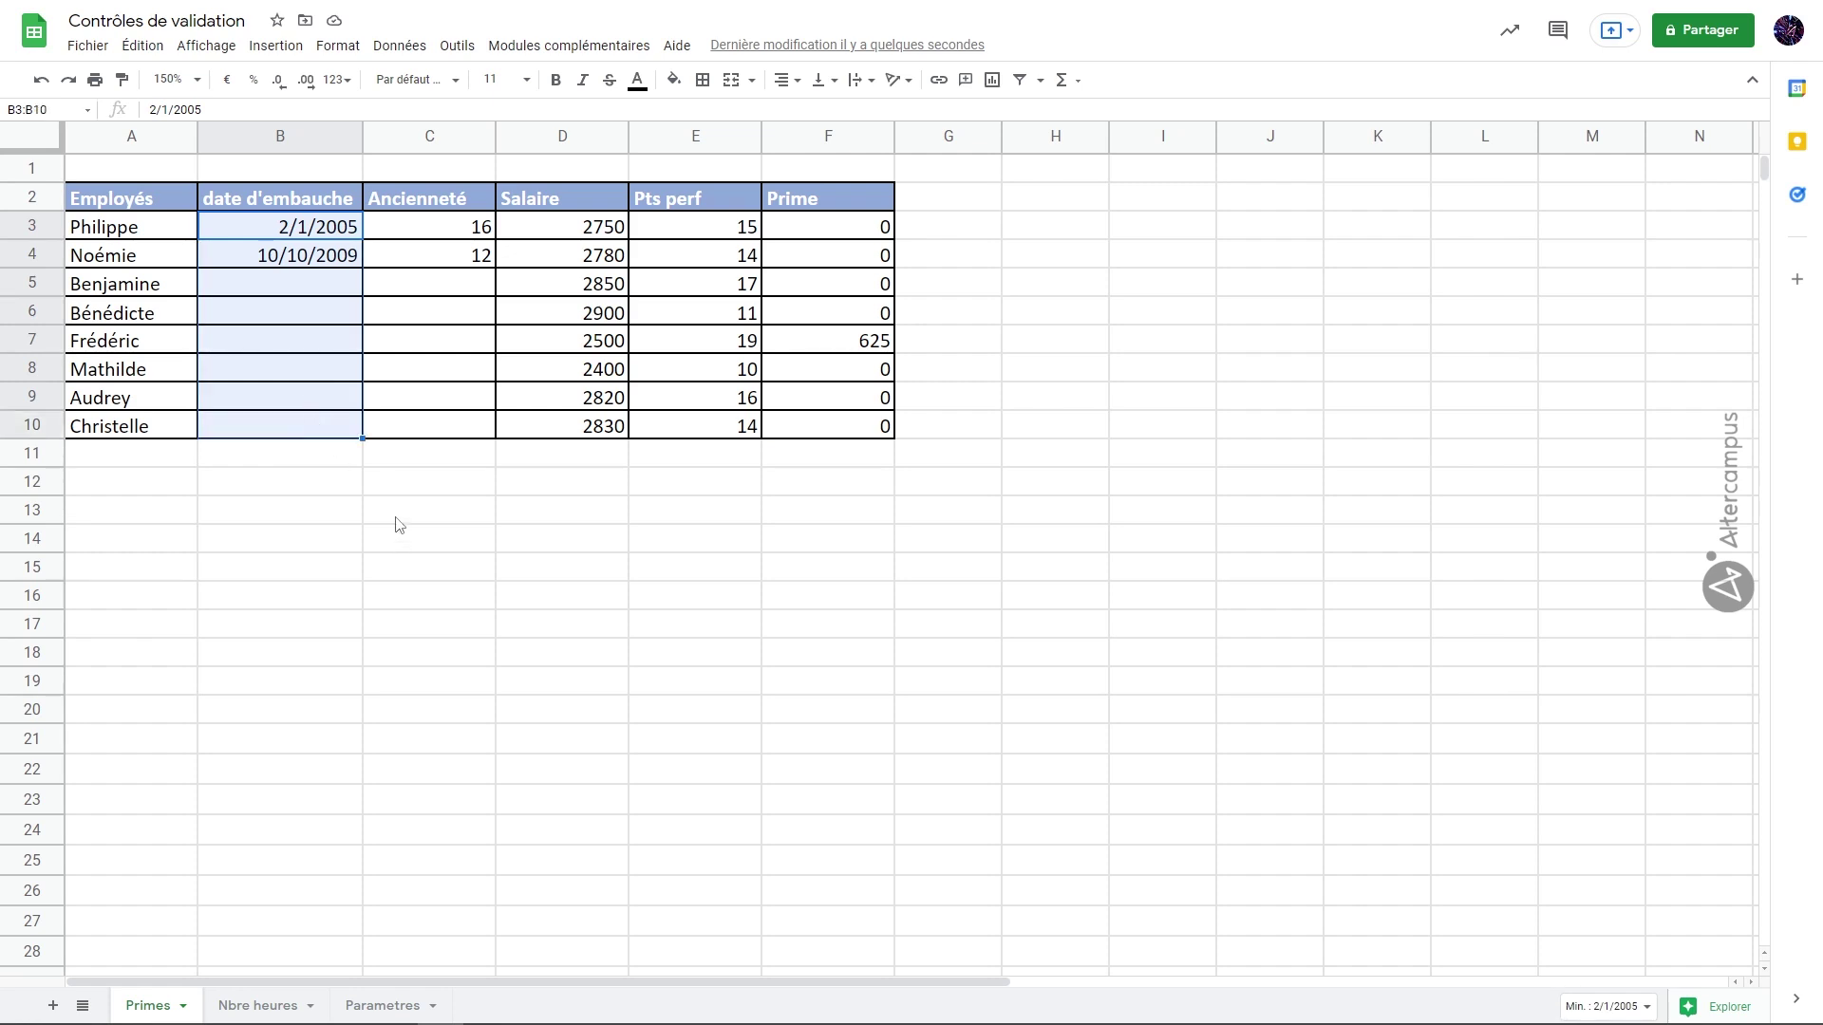
click(418, 57)
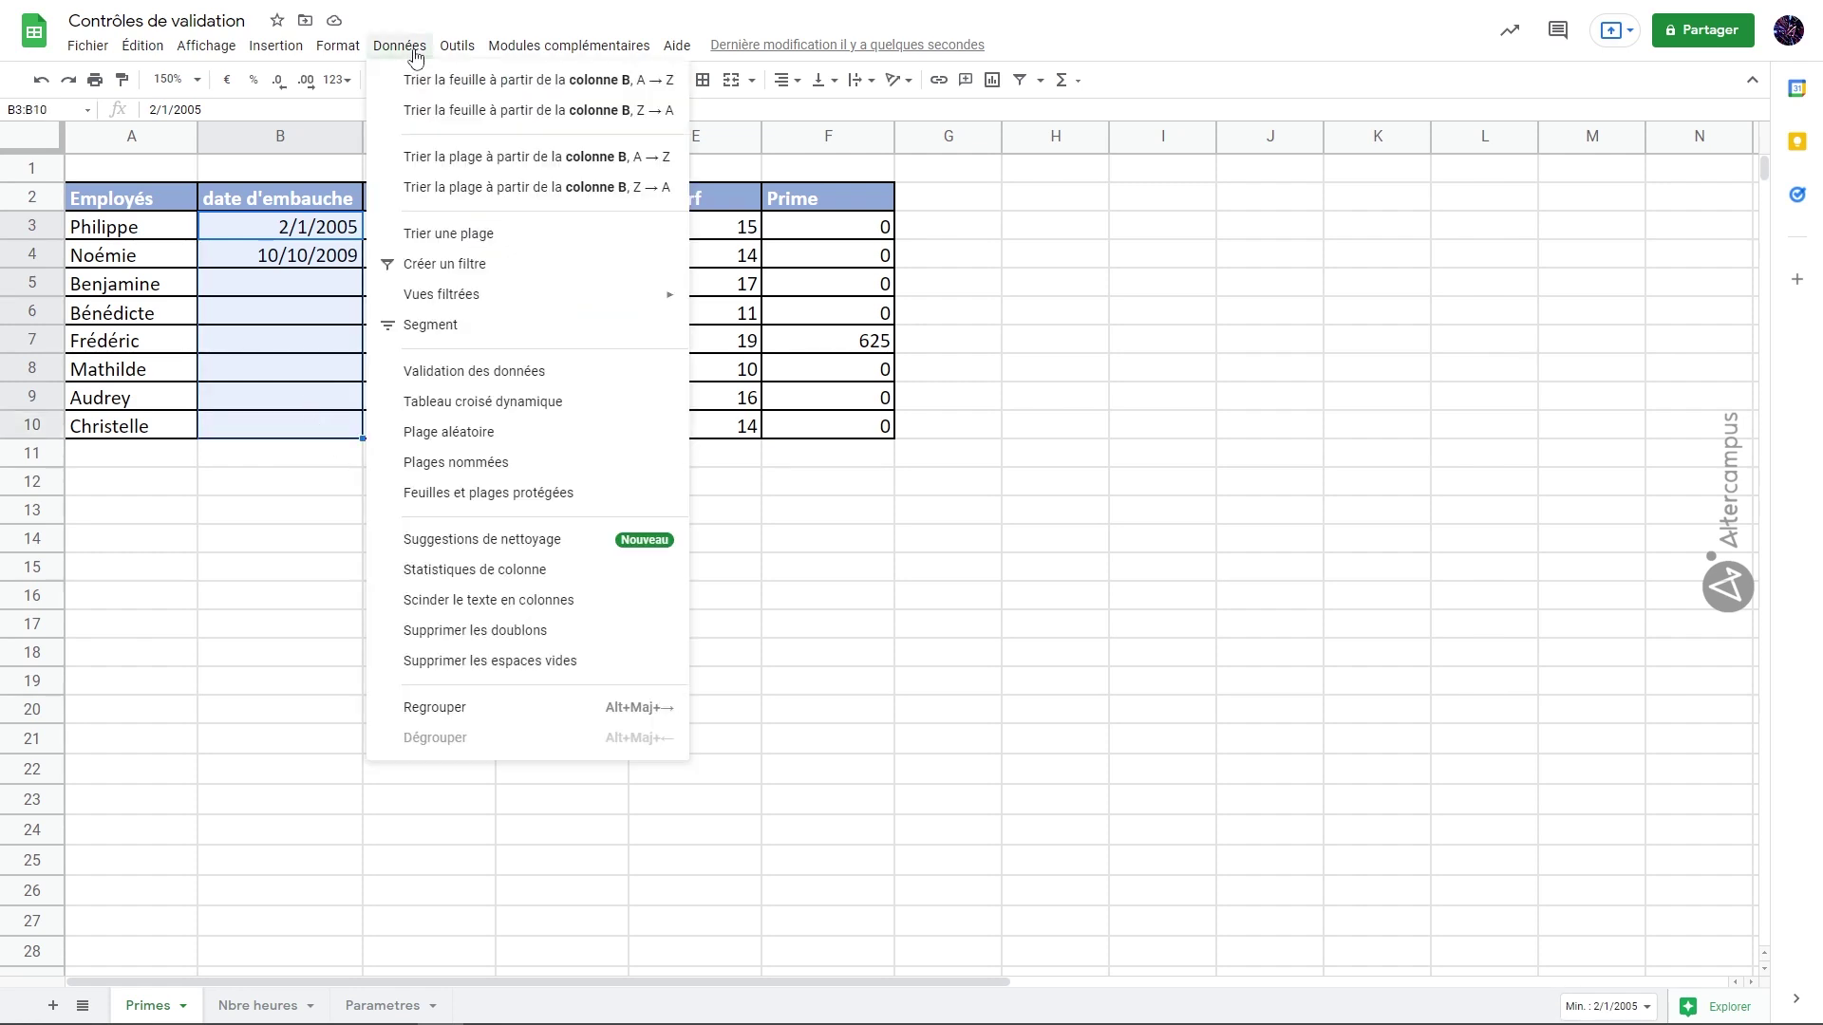
click(504, 369)
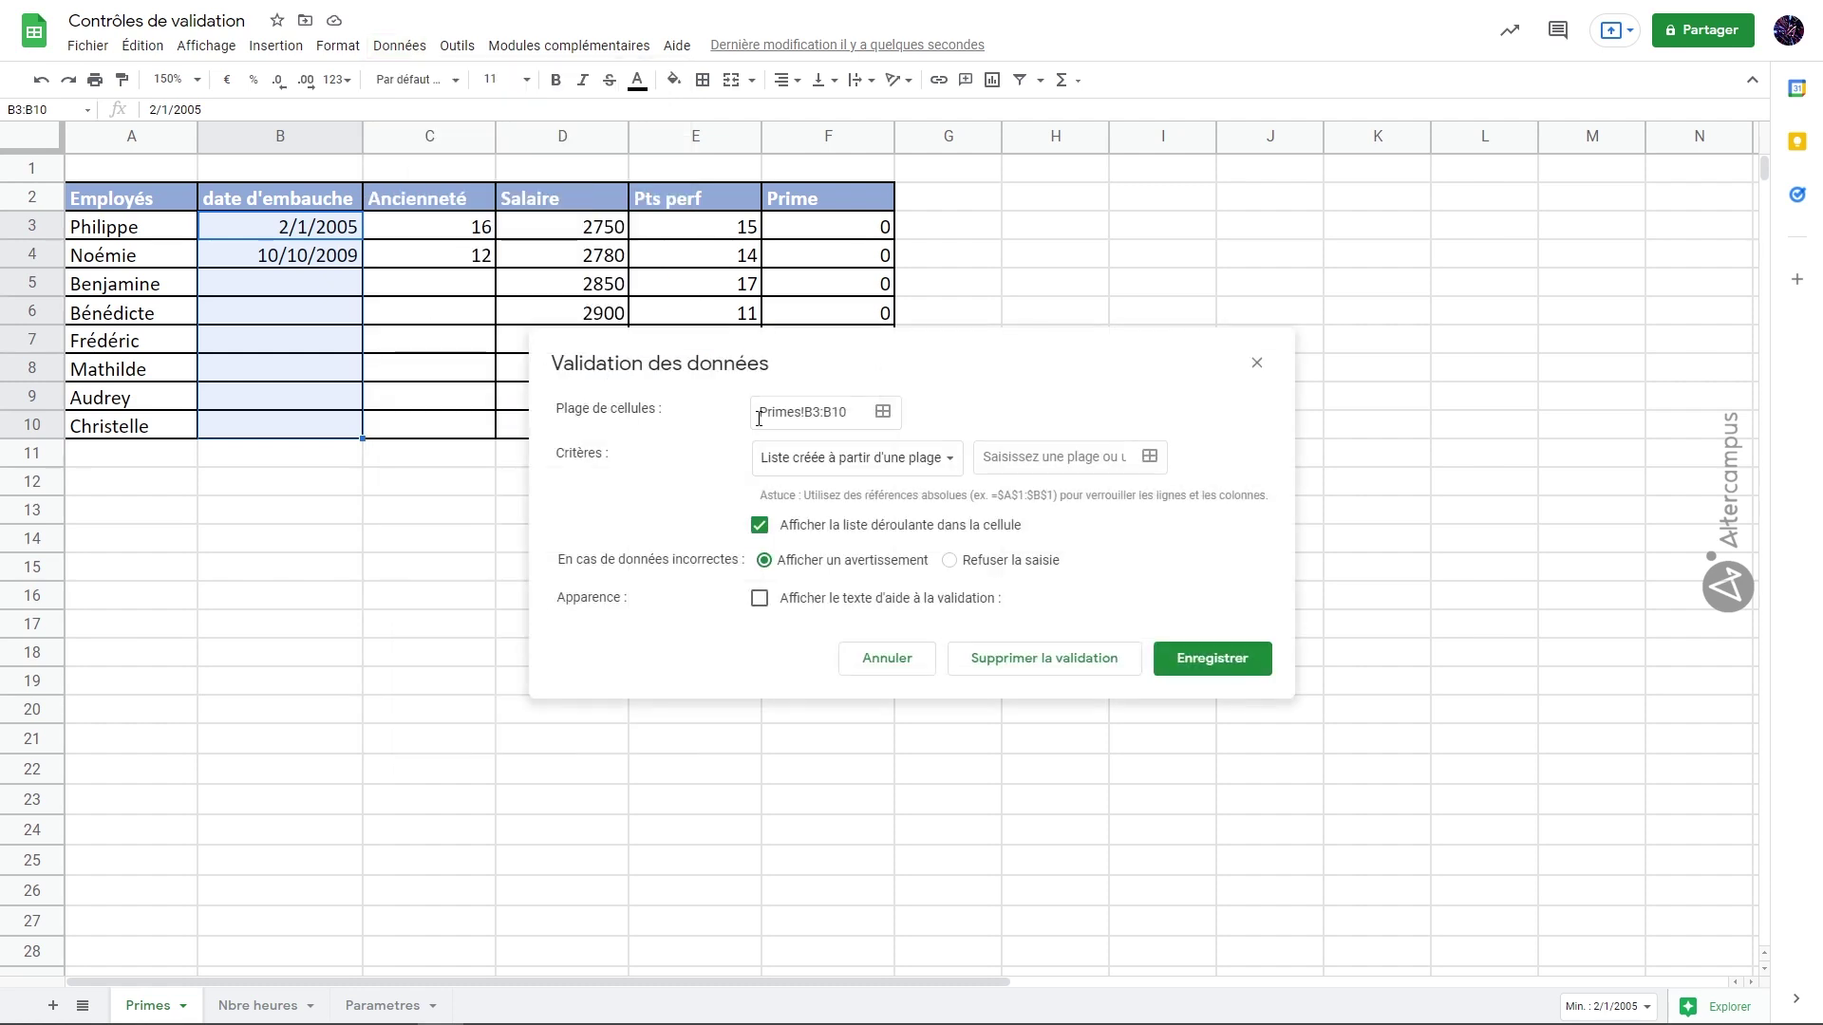
click(871, 463)
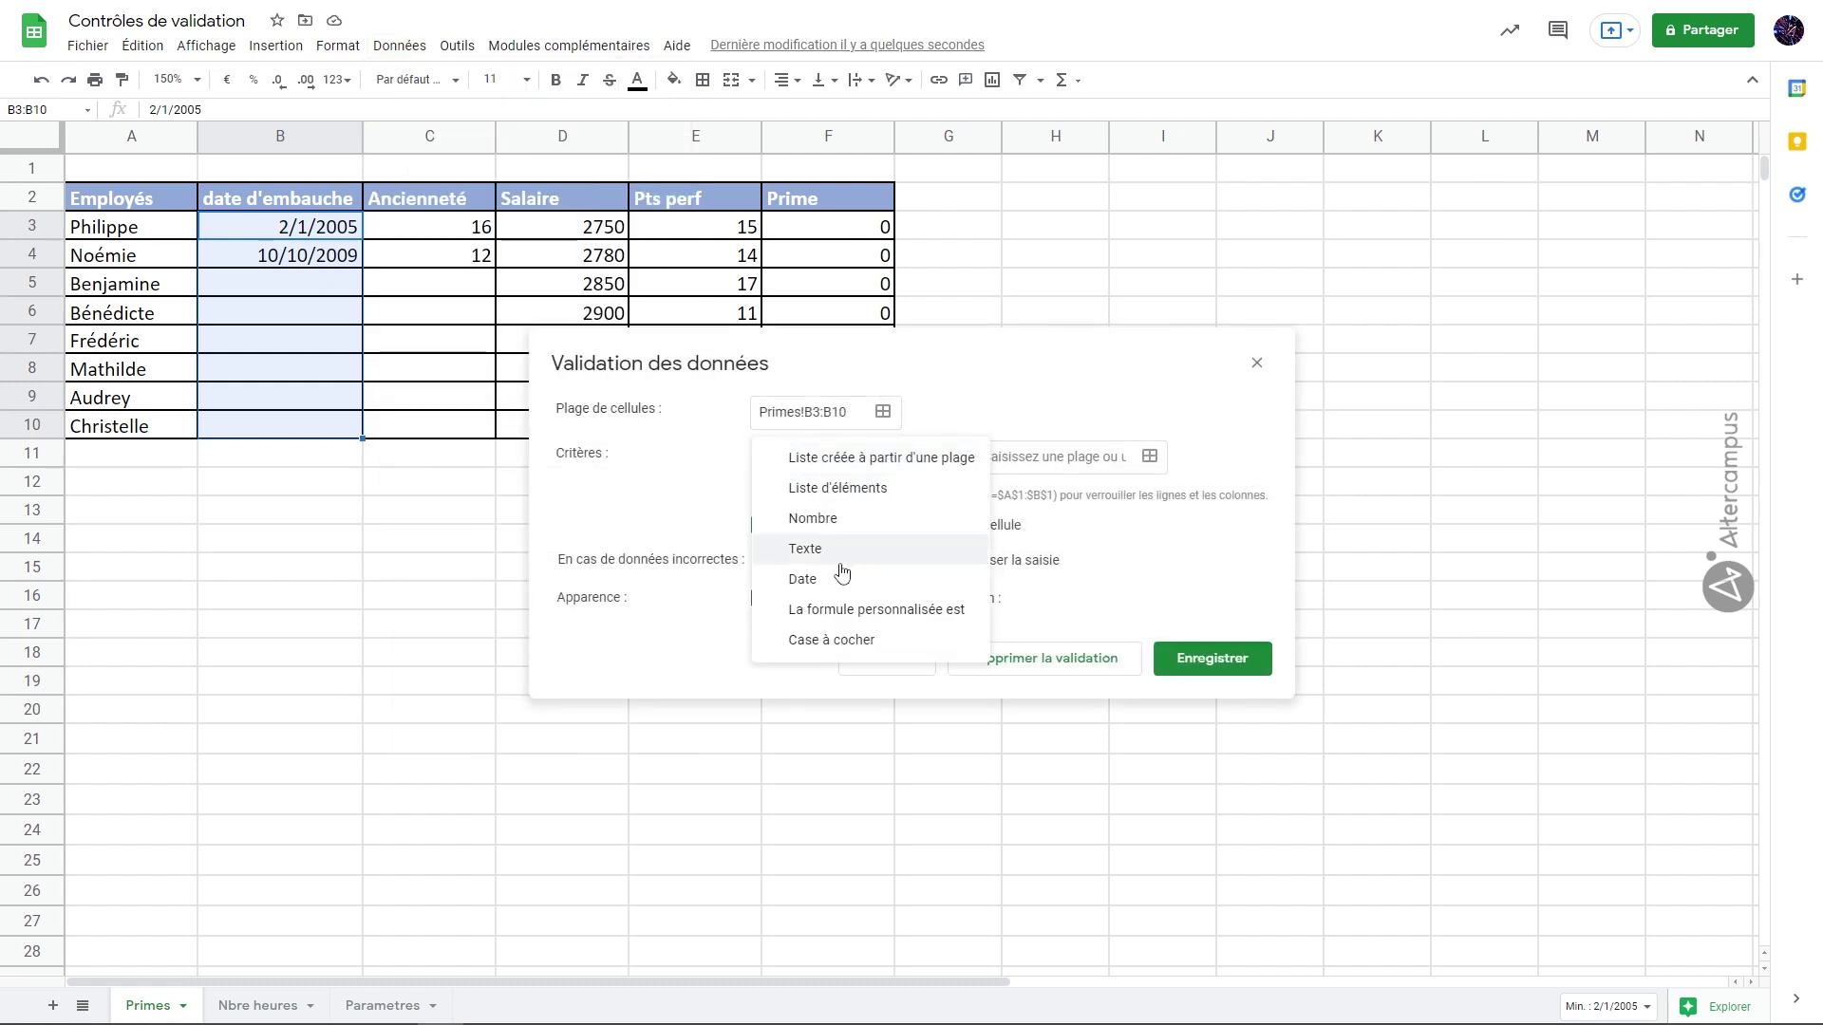
click(803, 579)
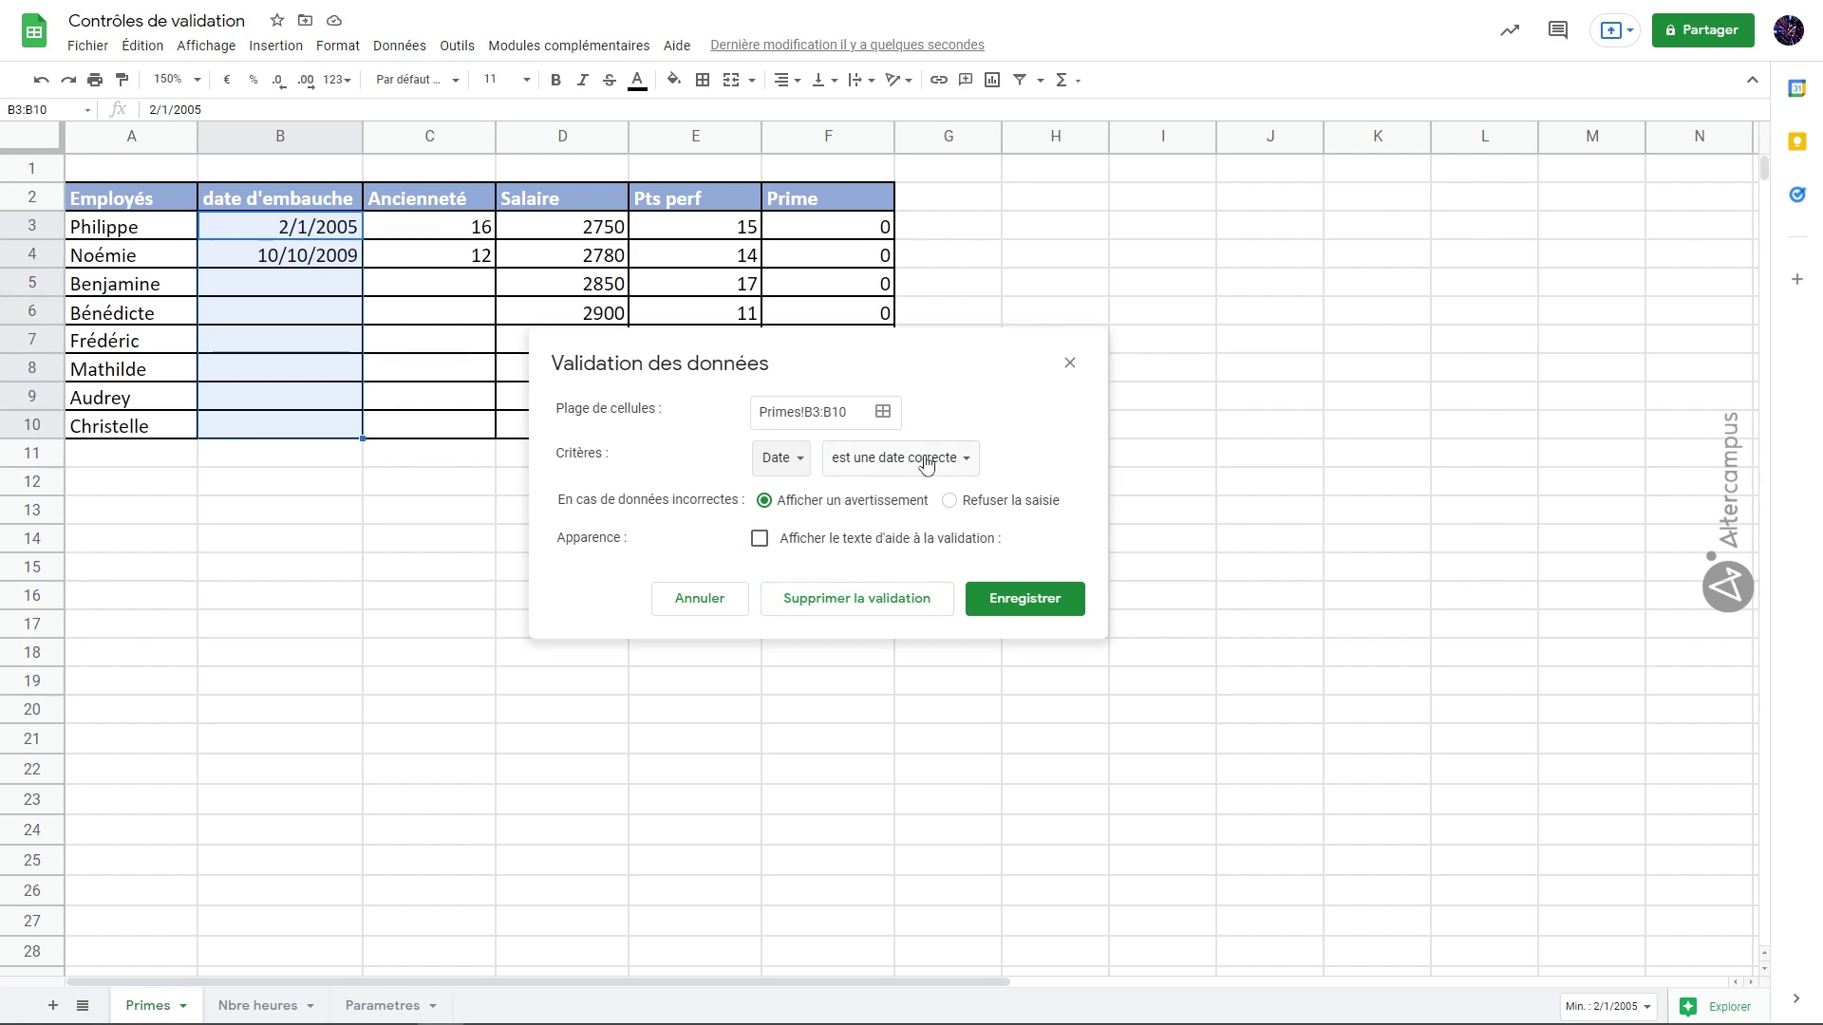
click(968, 461)
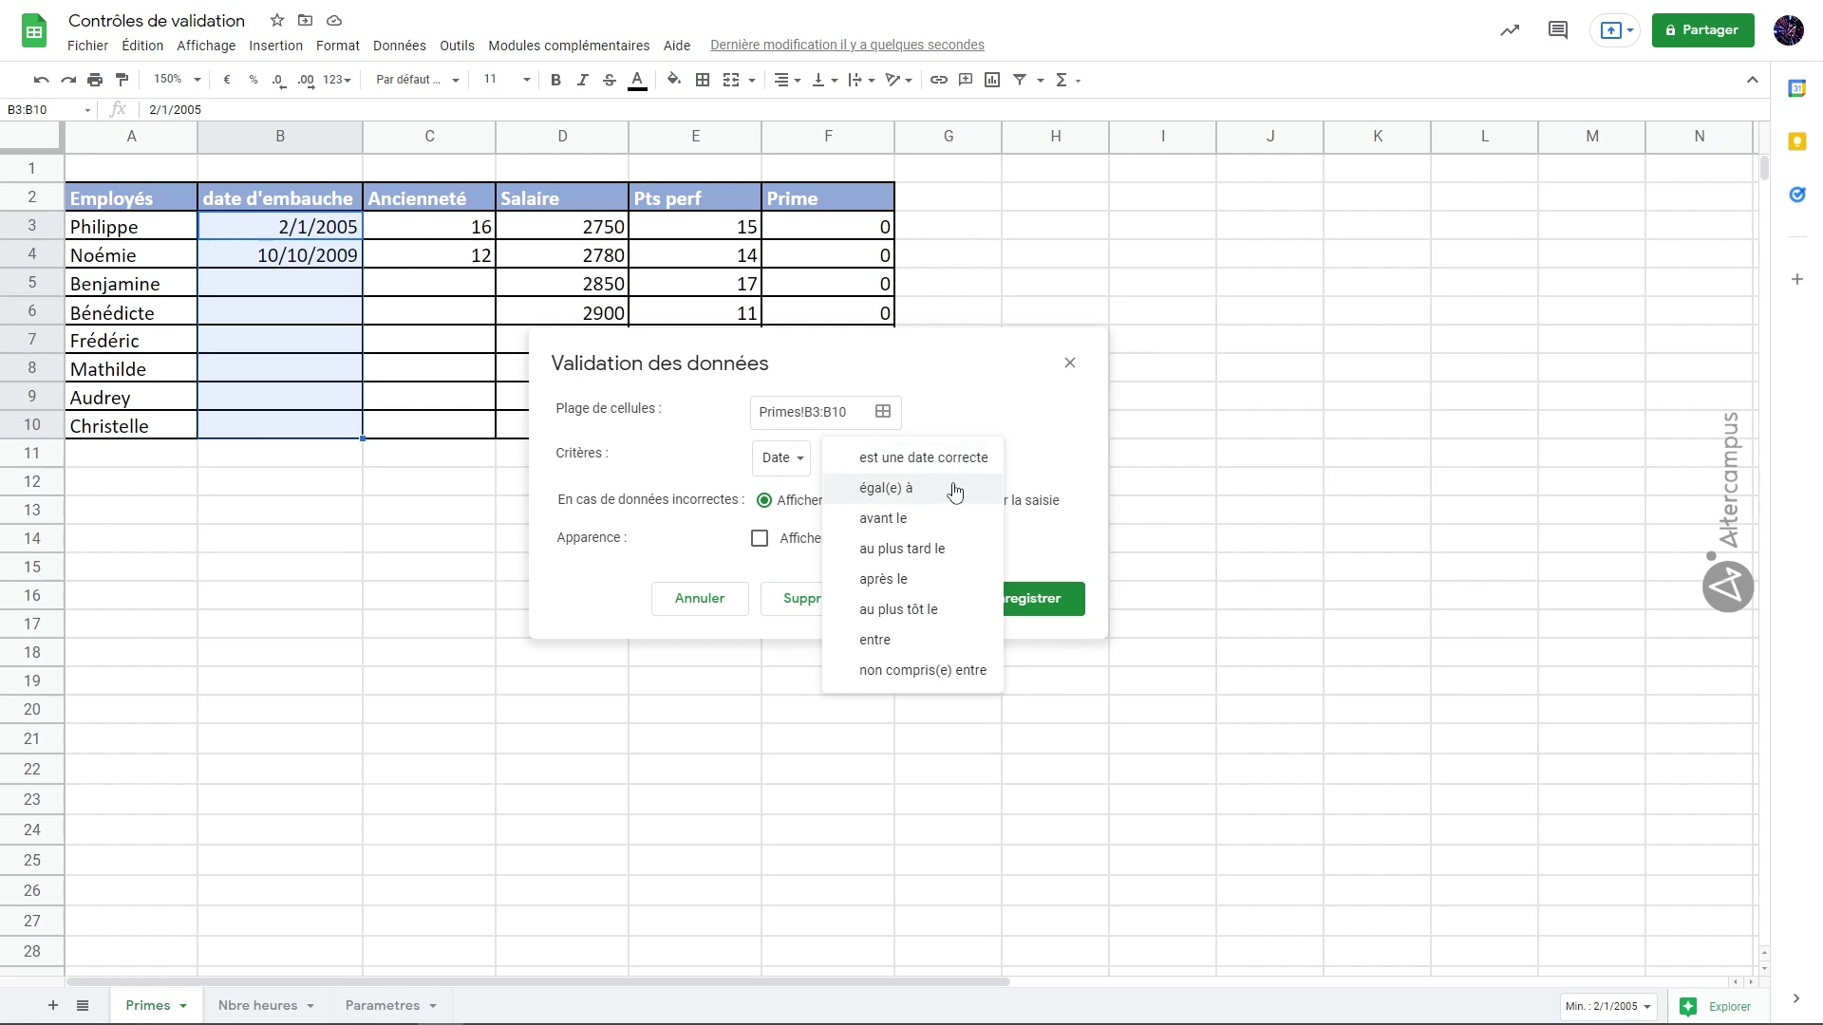
click(929, 553)
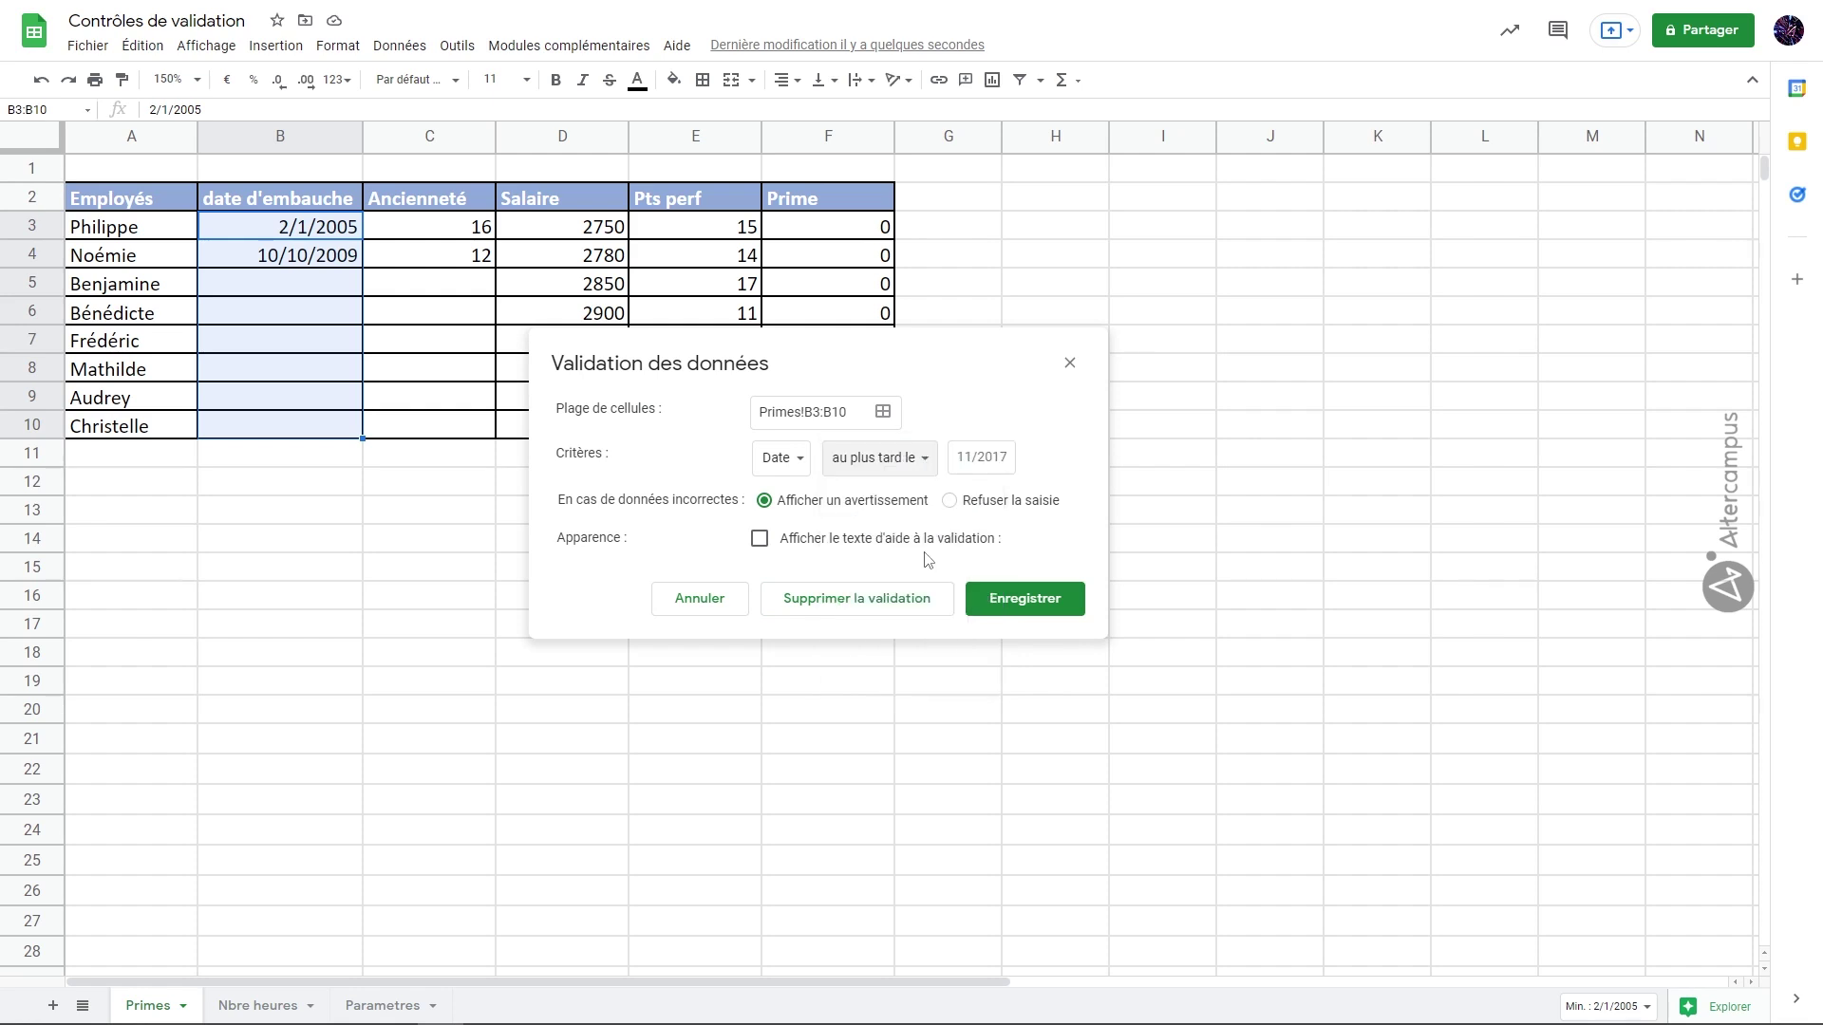
Set the validation's latest allowed date to =aujourdhui() and refuse entries that break the rule
click(975, 460)
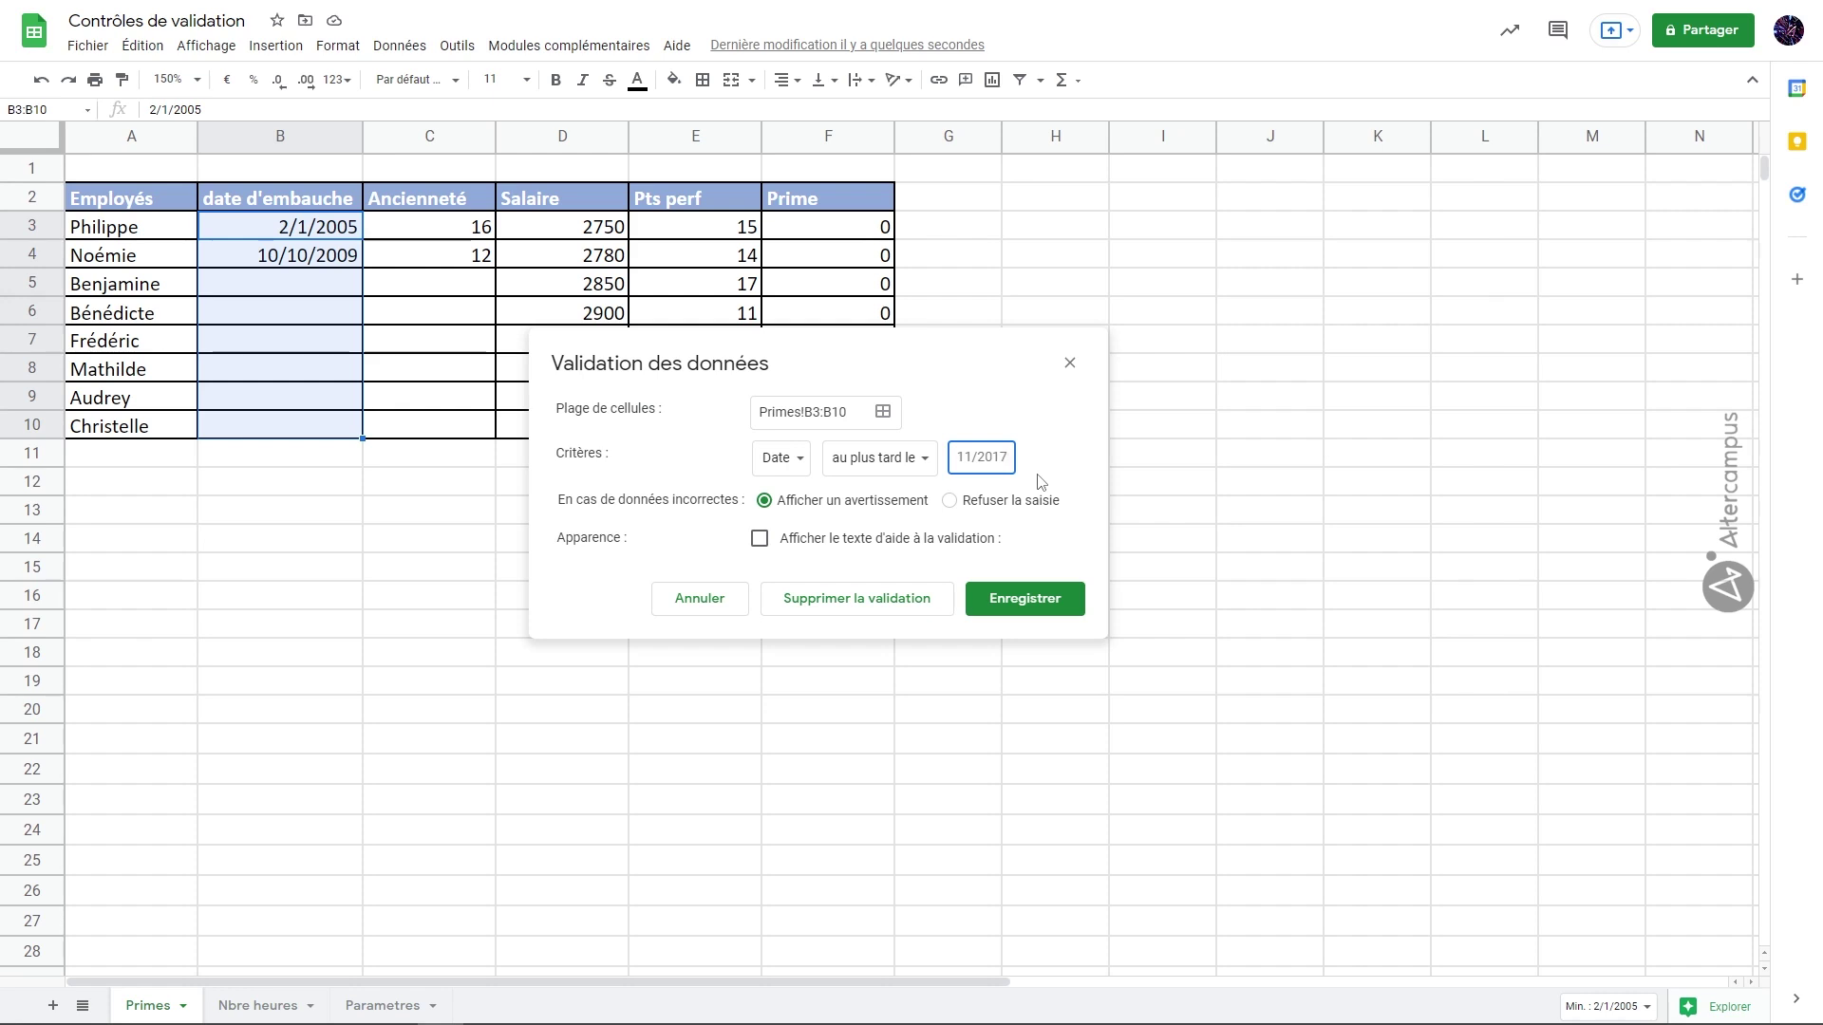
key(ctrl+a)
text(=aujourdhui())
click(950, 501)
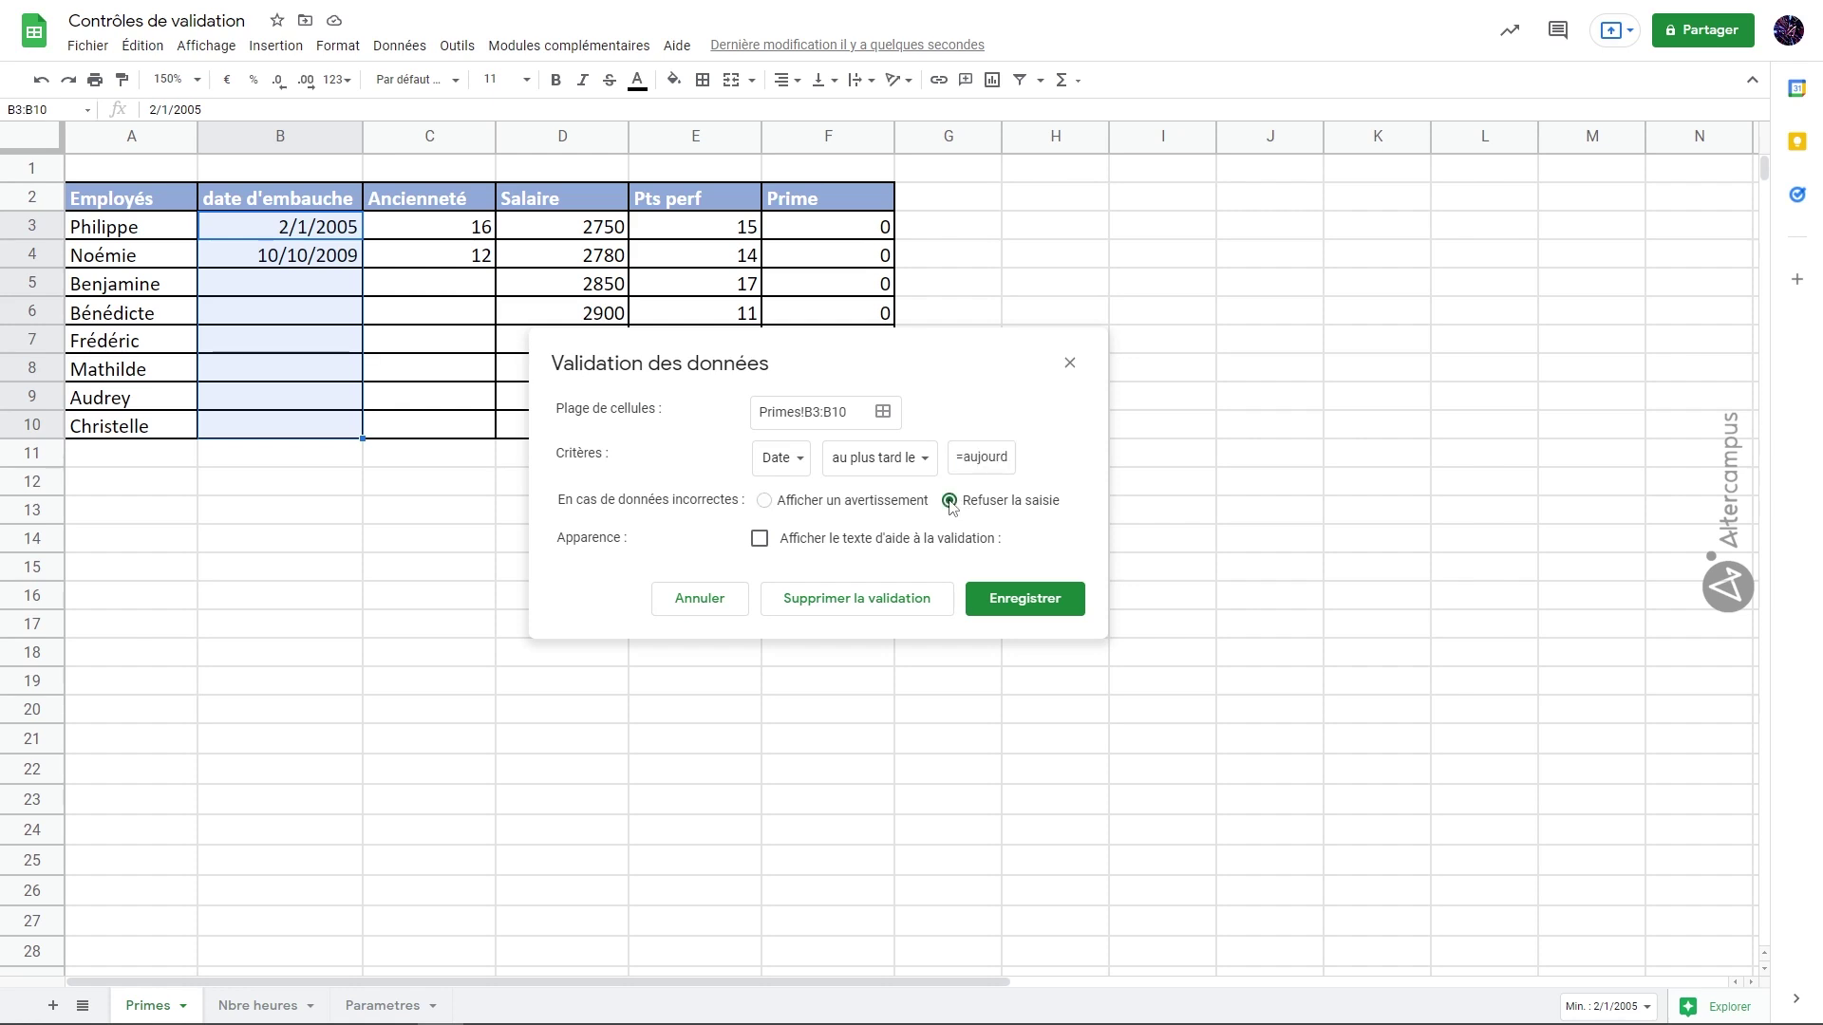
Show the validation help text "Saisissez une date inférieure à la date du jour" and save the hire date rule
click(835, 539)
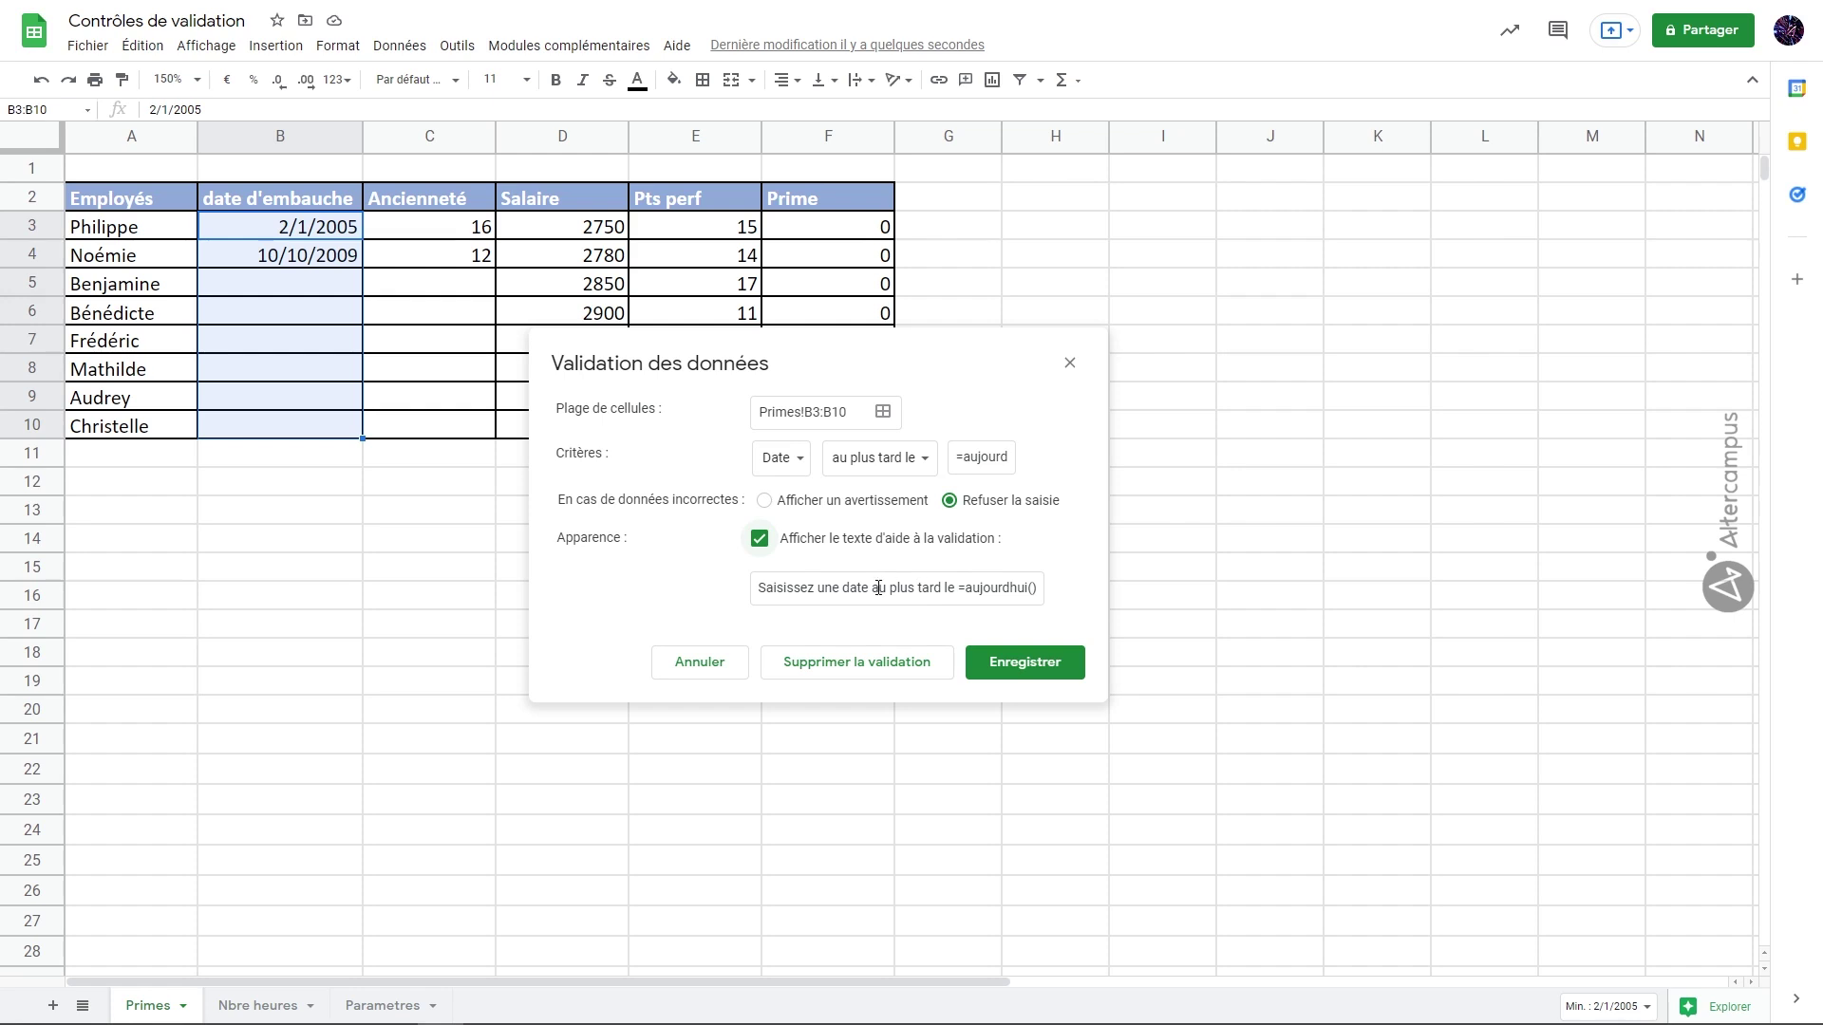
drag(872, 588, 1066, 597)
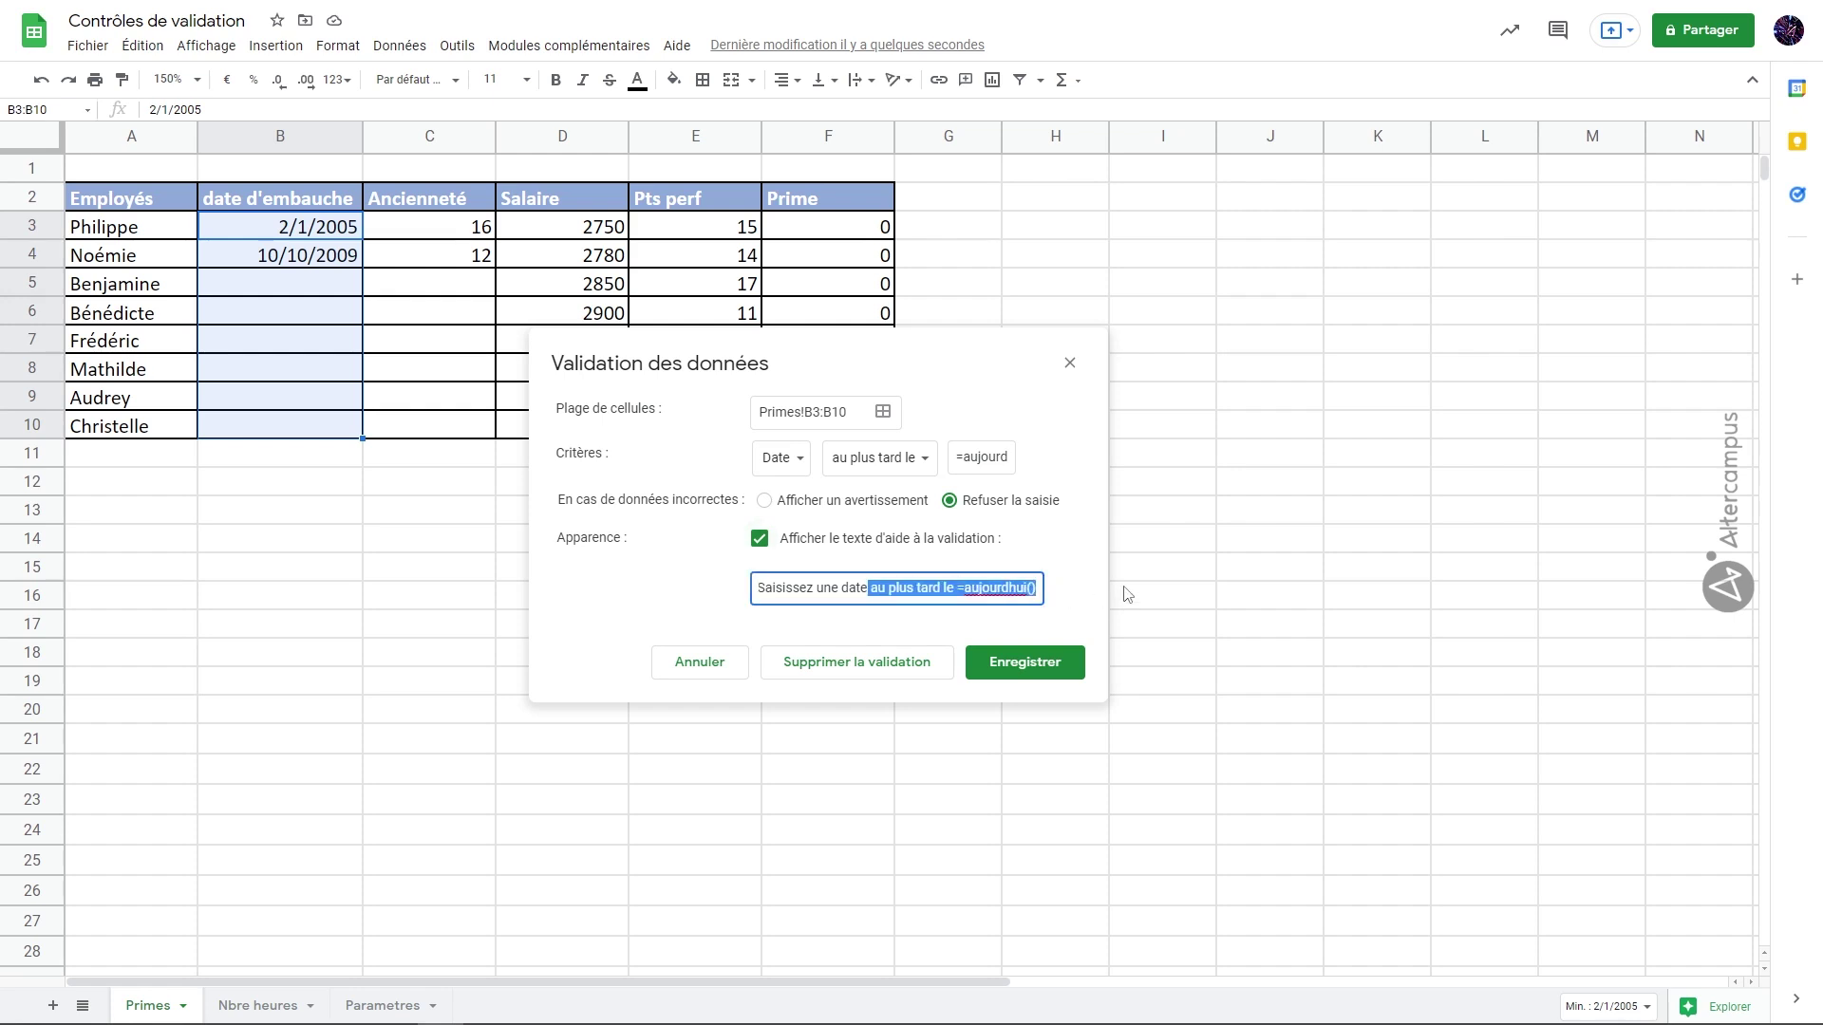
key(BackSpace)
text(inférie)
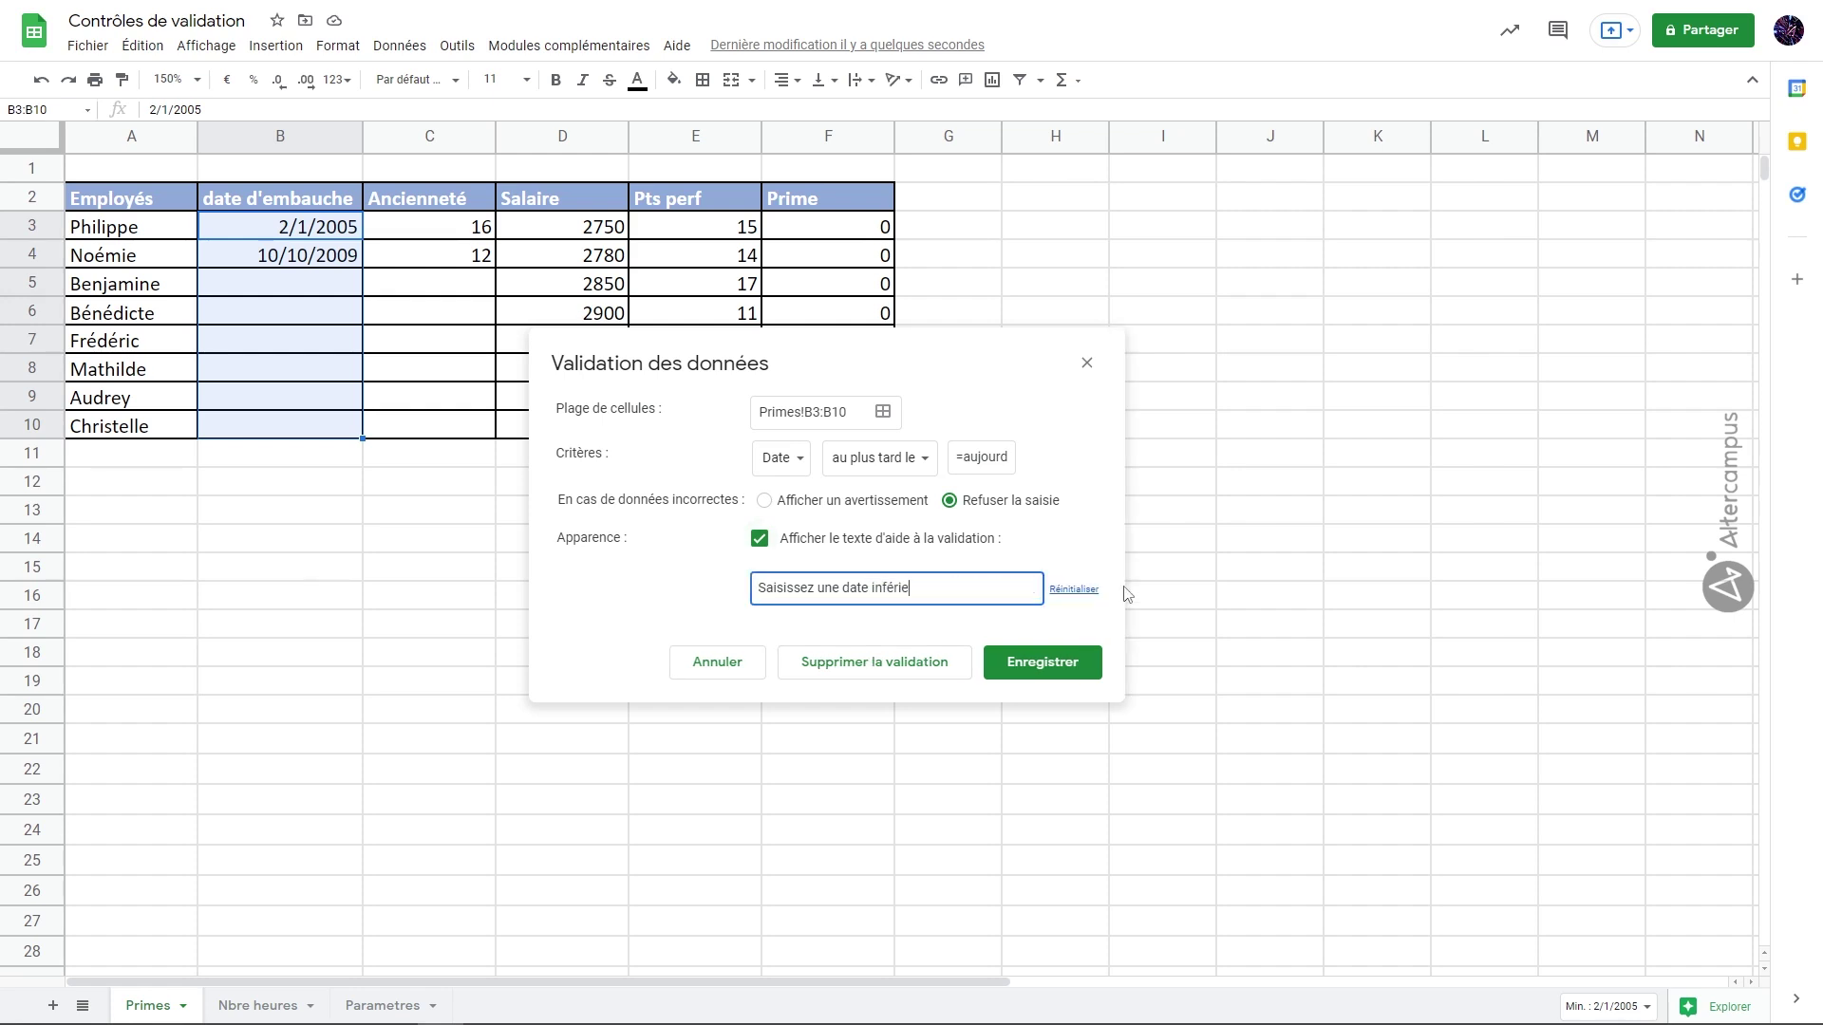
text(ure à la date du jour)
click(1041, 662)
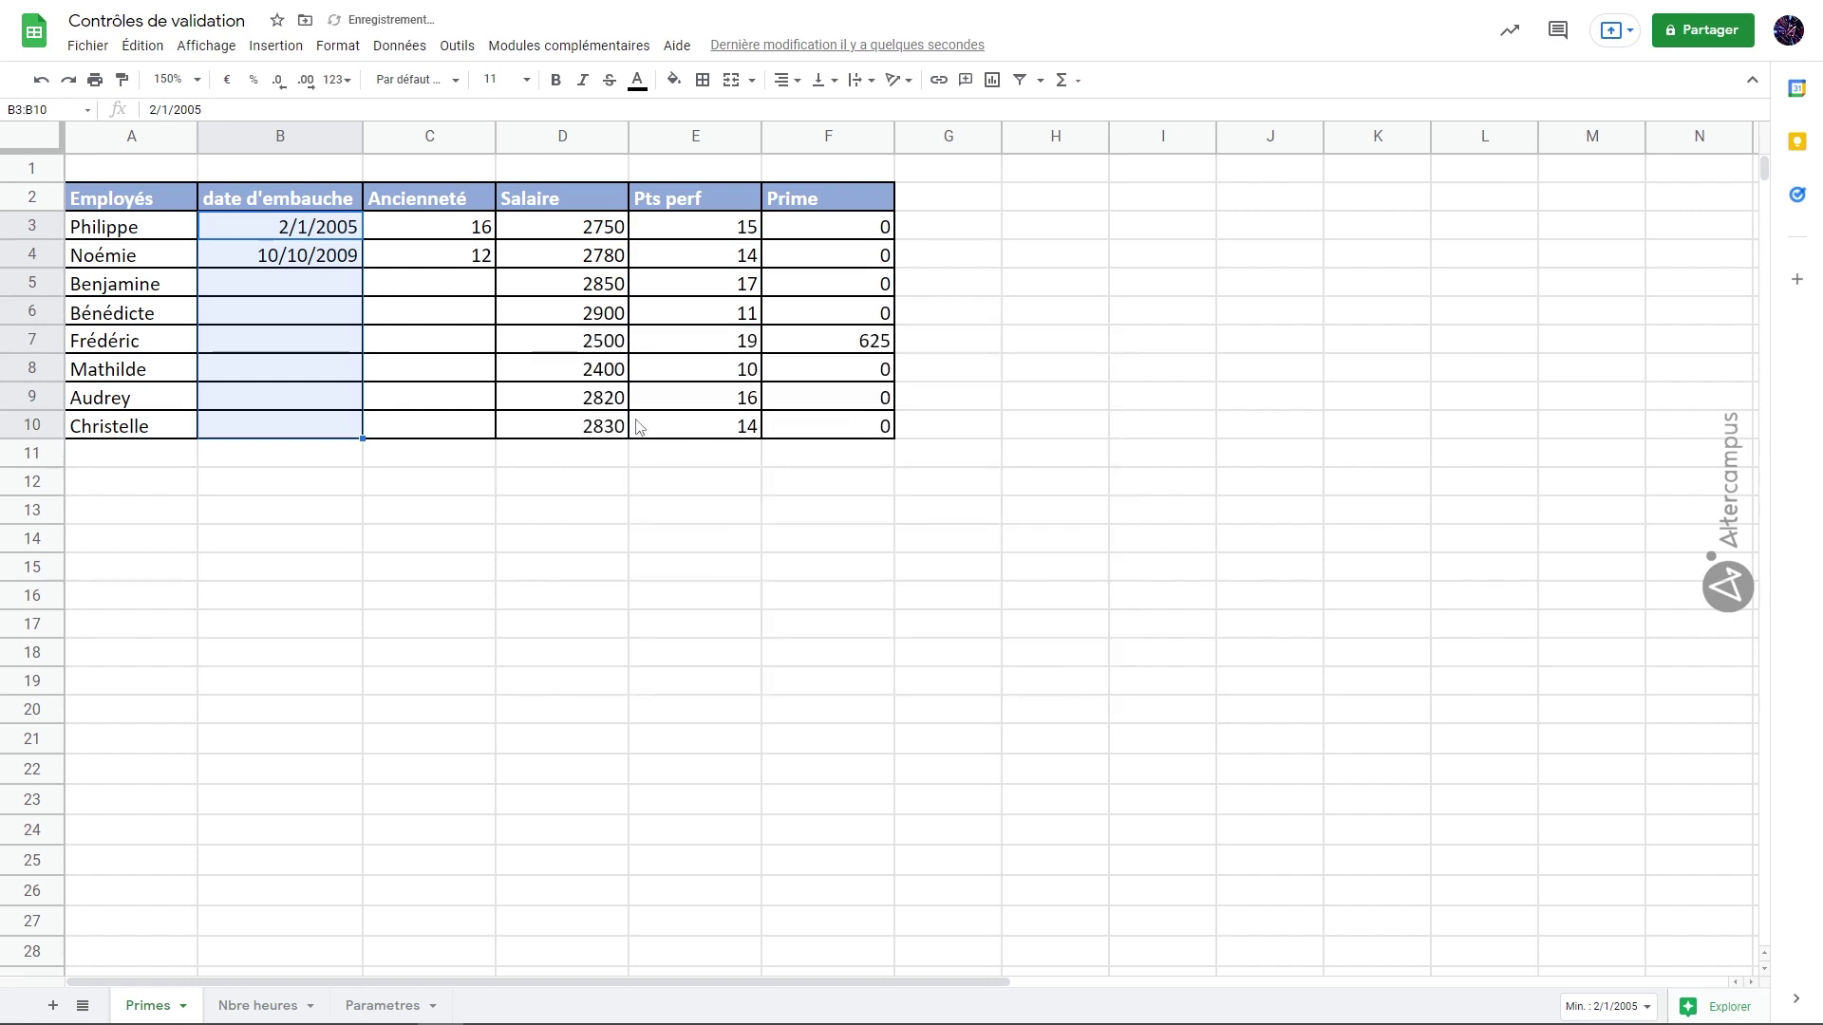
Test the hire date rule by entering 21/10/2021 in B5 and 25/10/2021 in B6
click(326, 283)
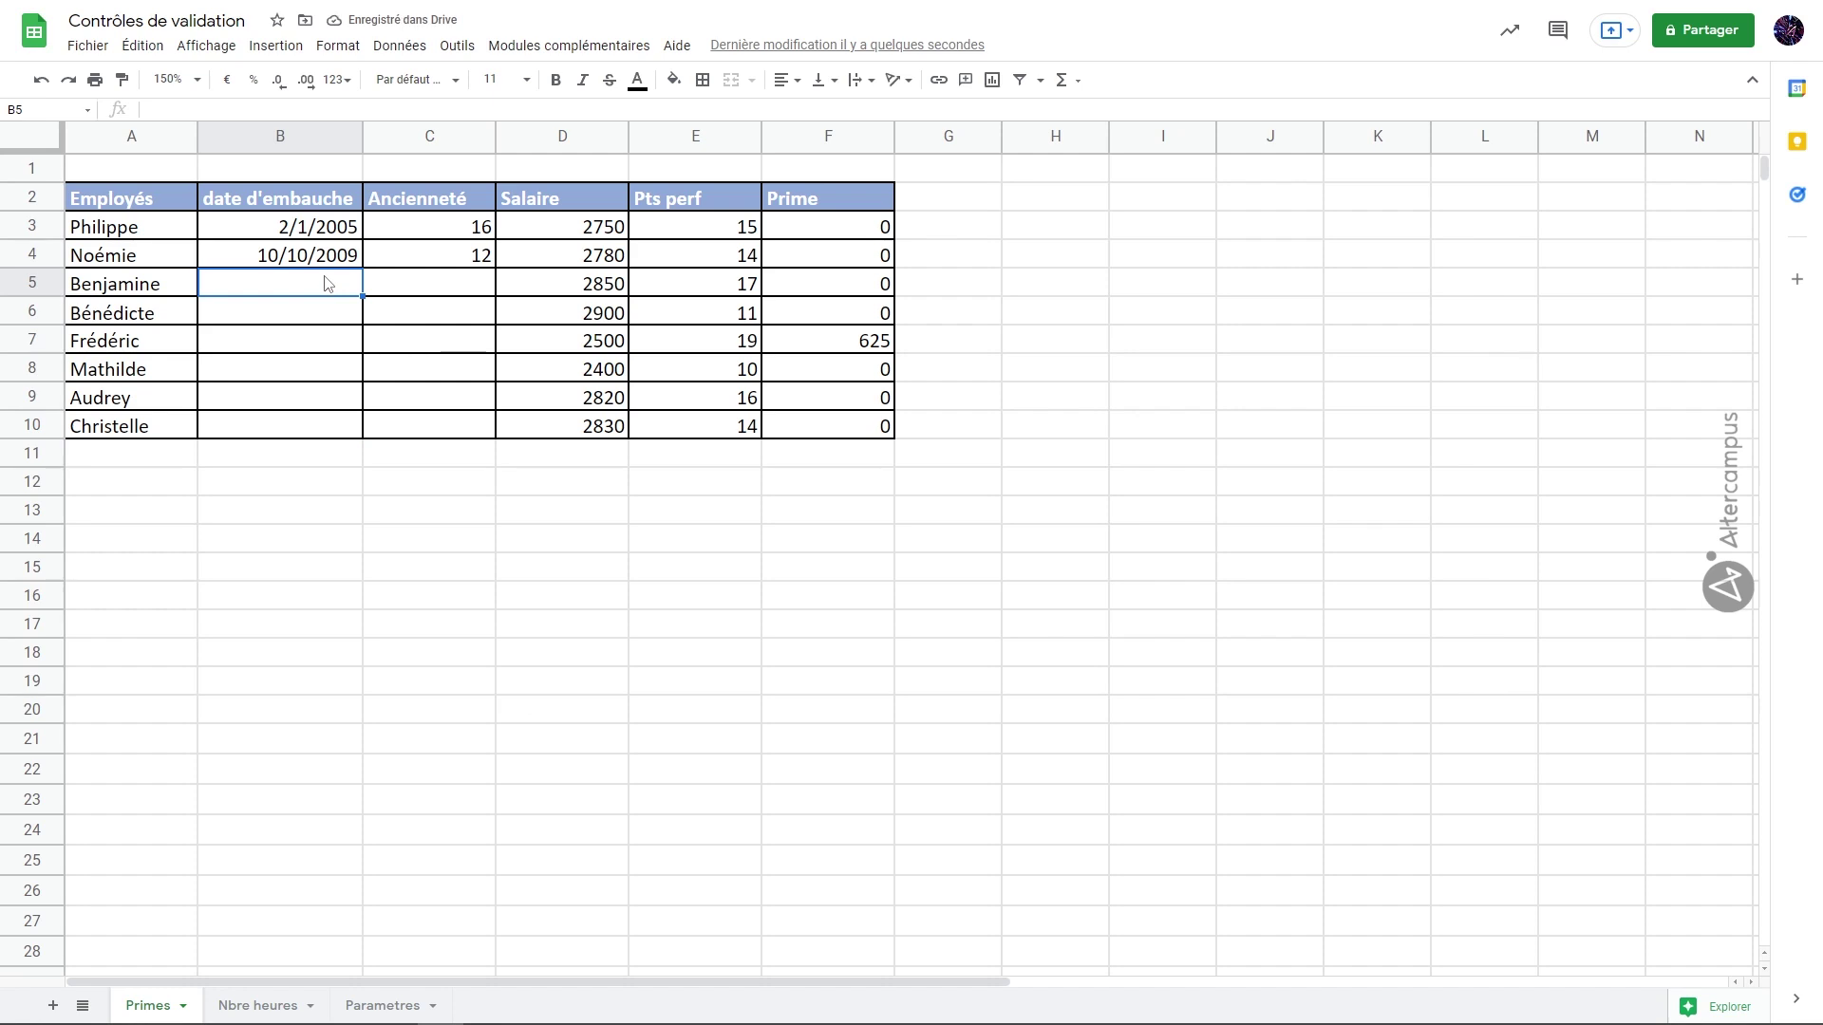
text(21/10/20)
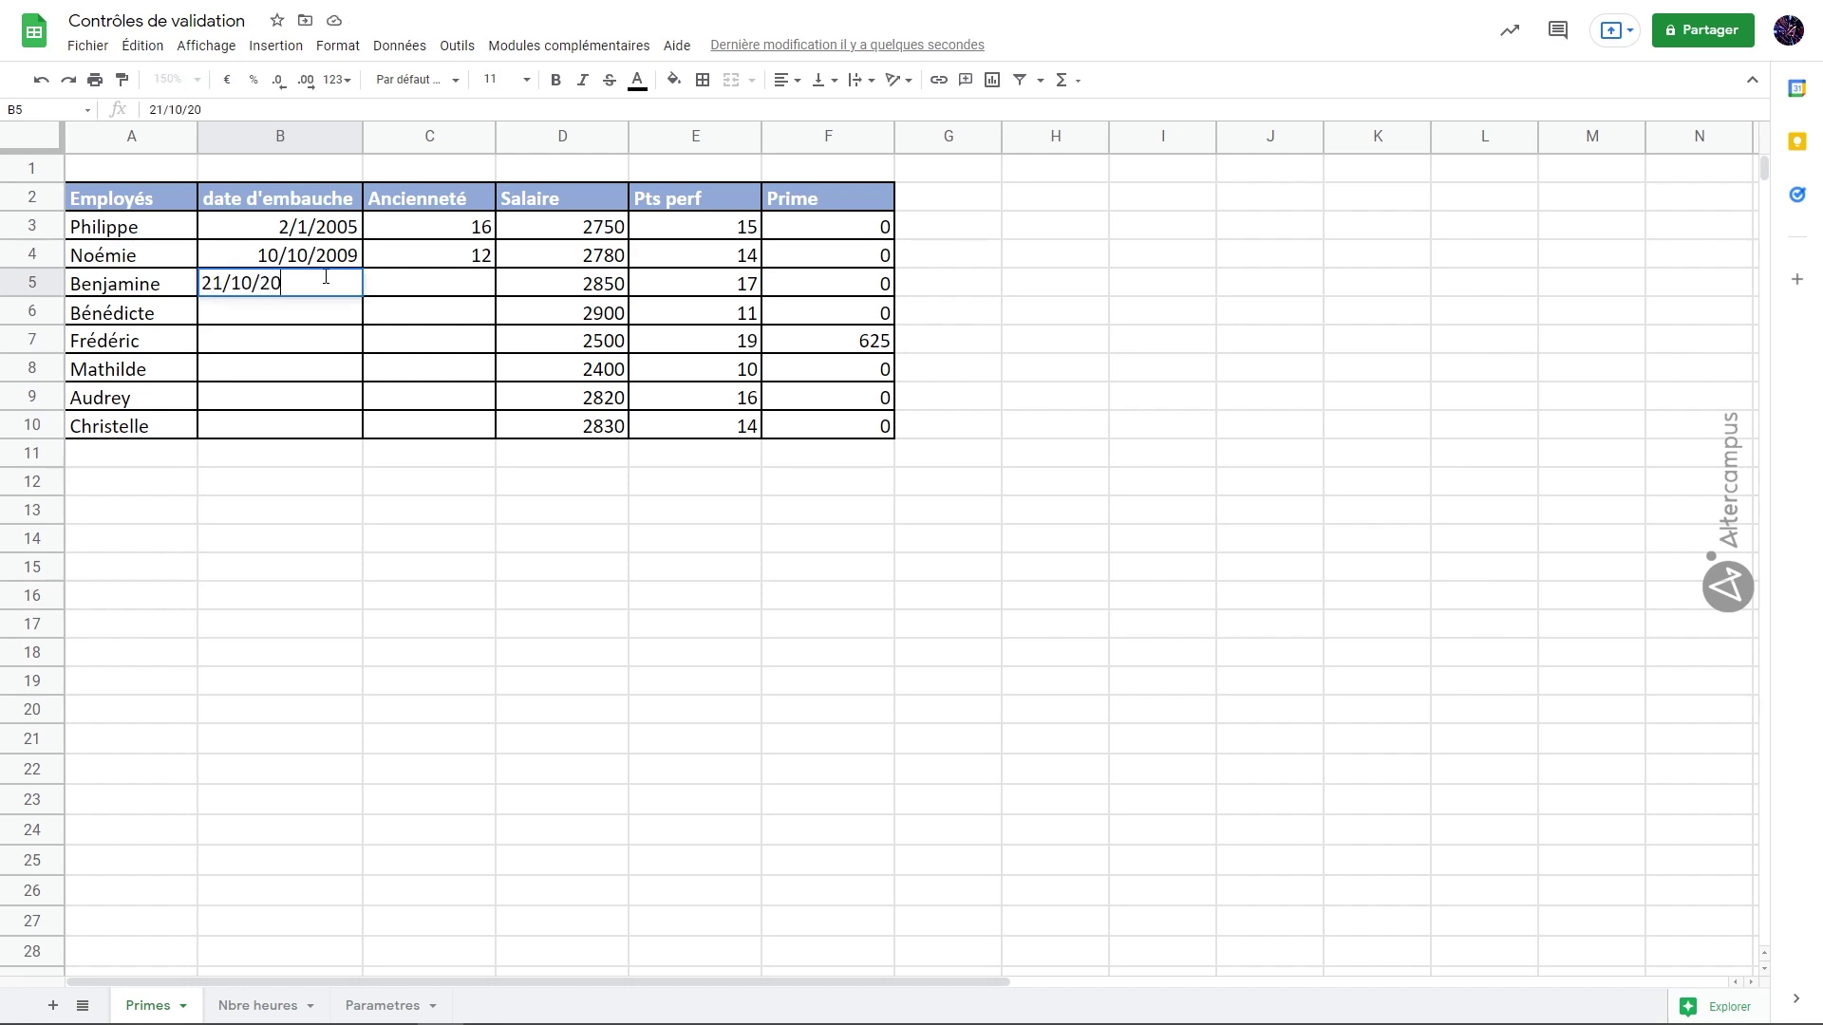
text(21)
key(Return)
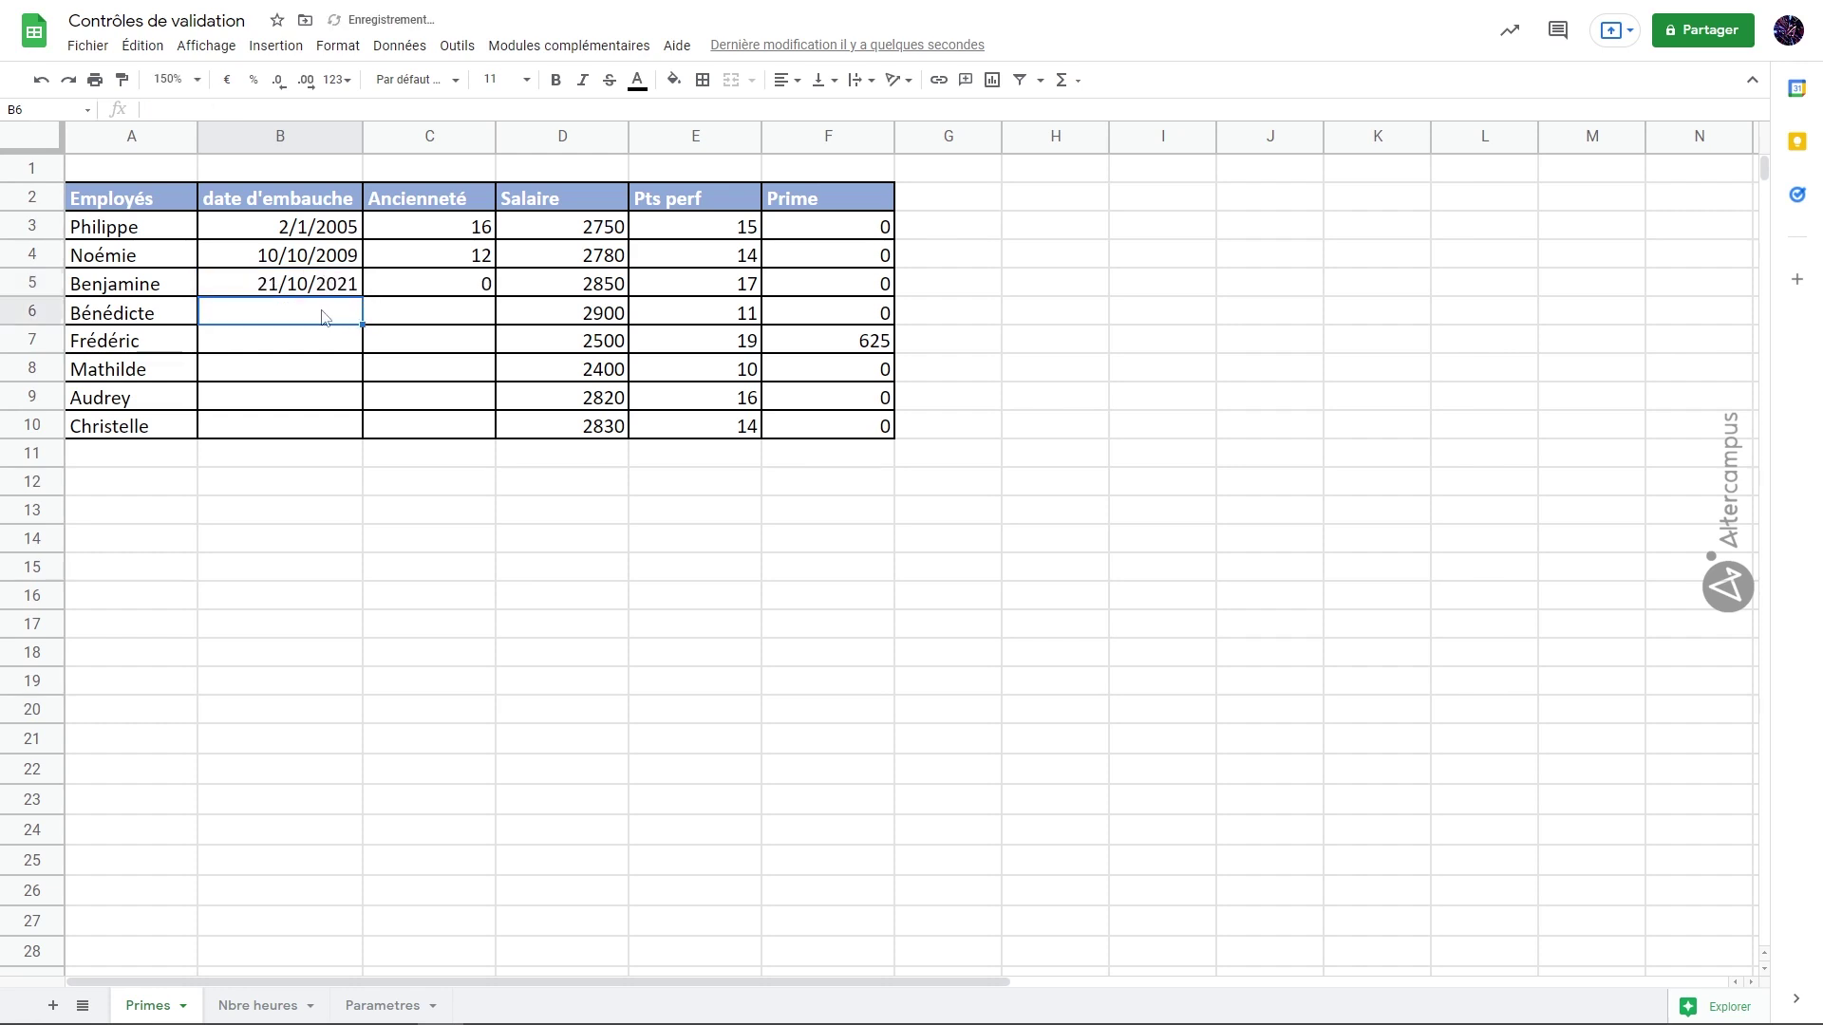
text(25/10/2021)
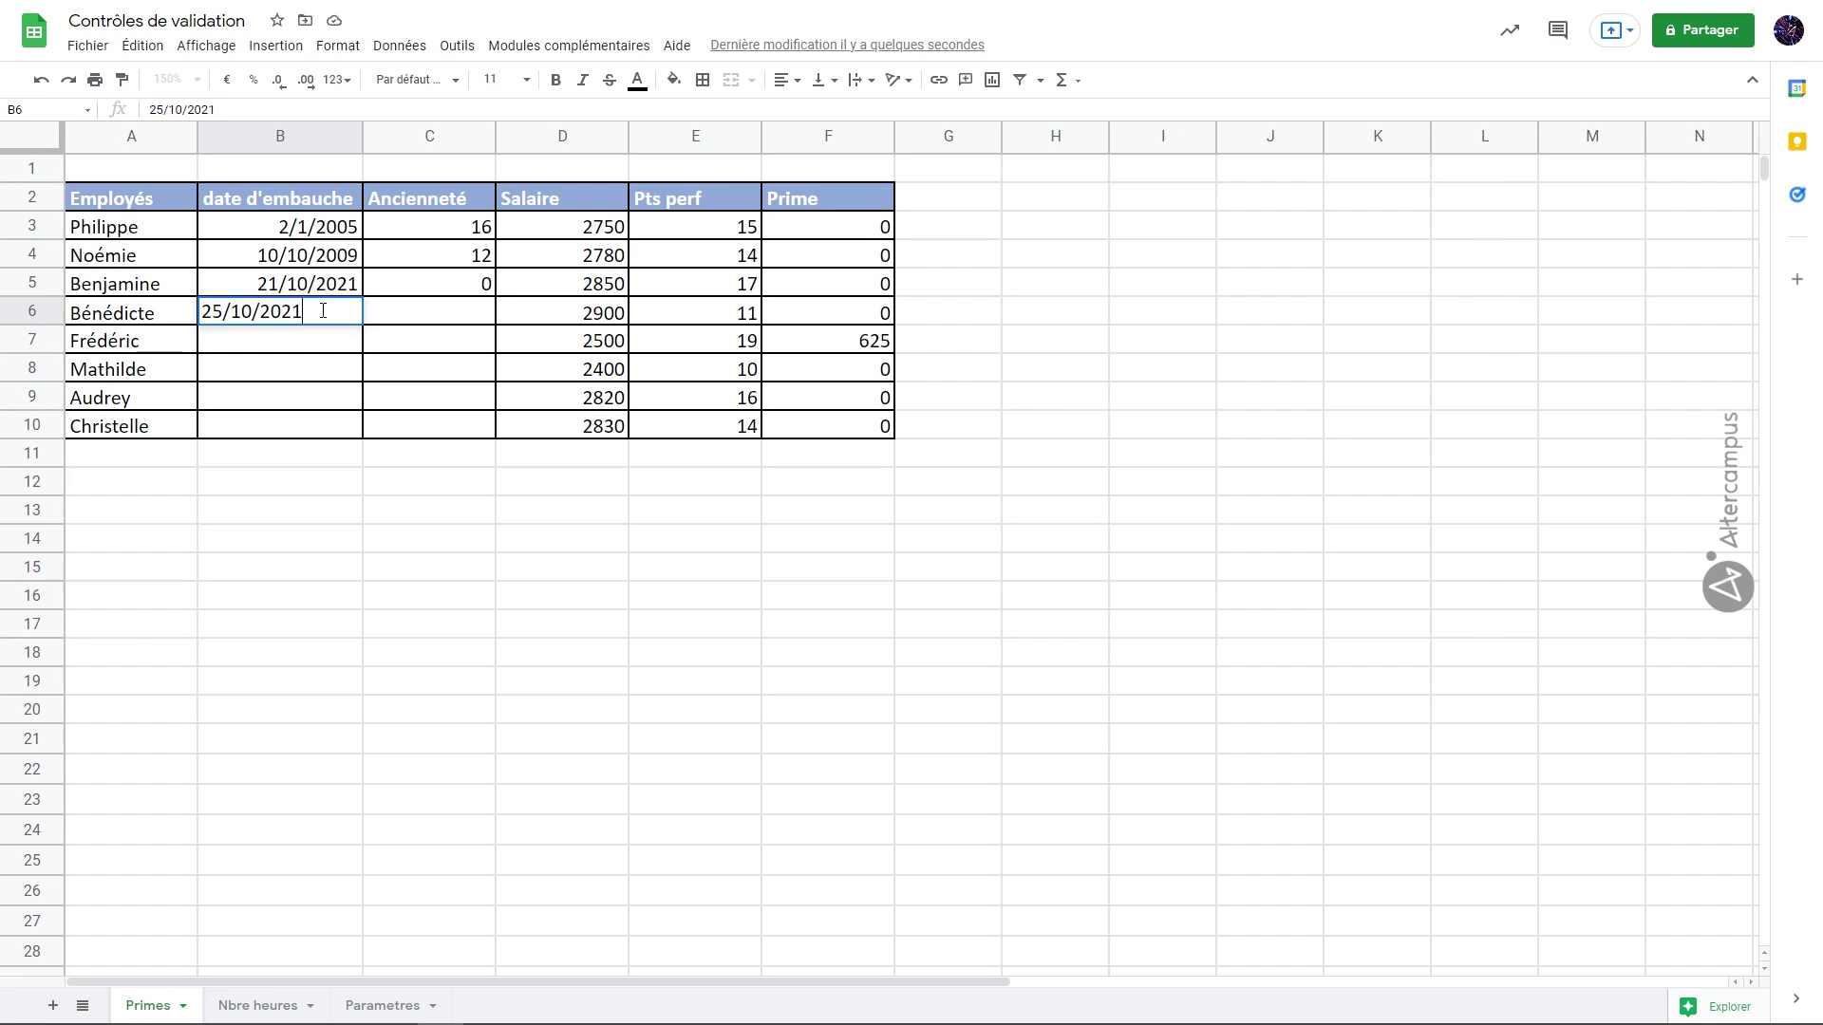
key(Return)
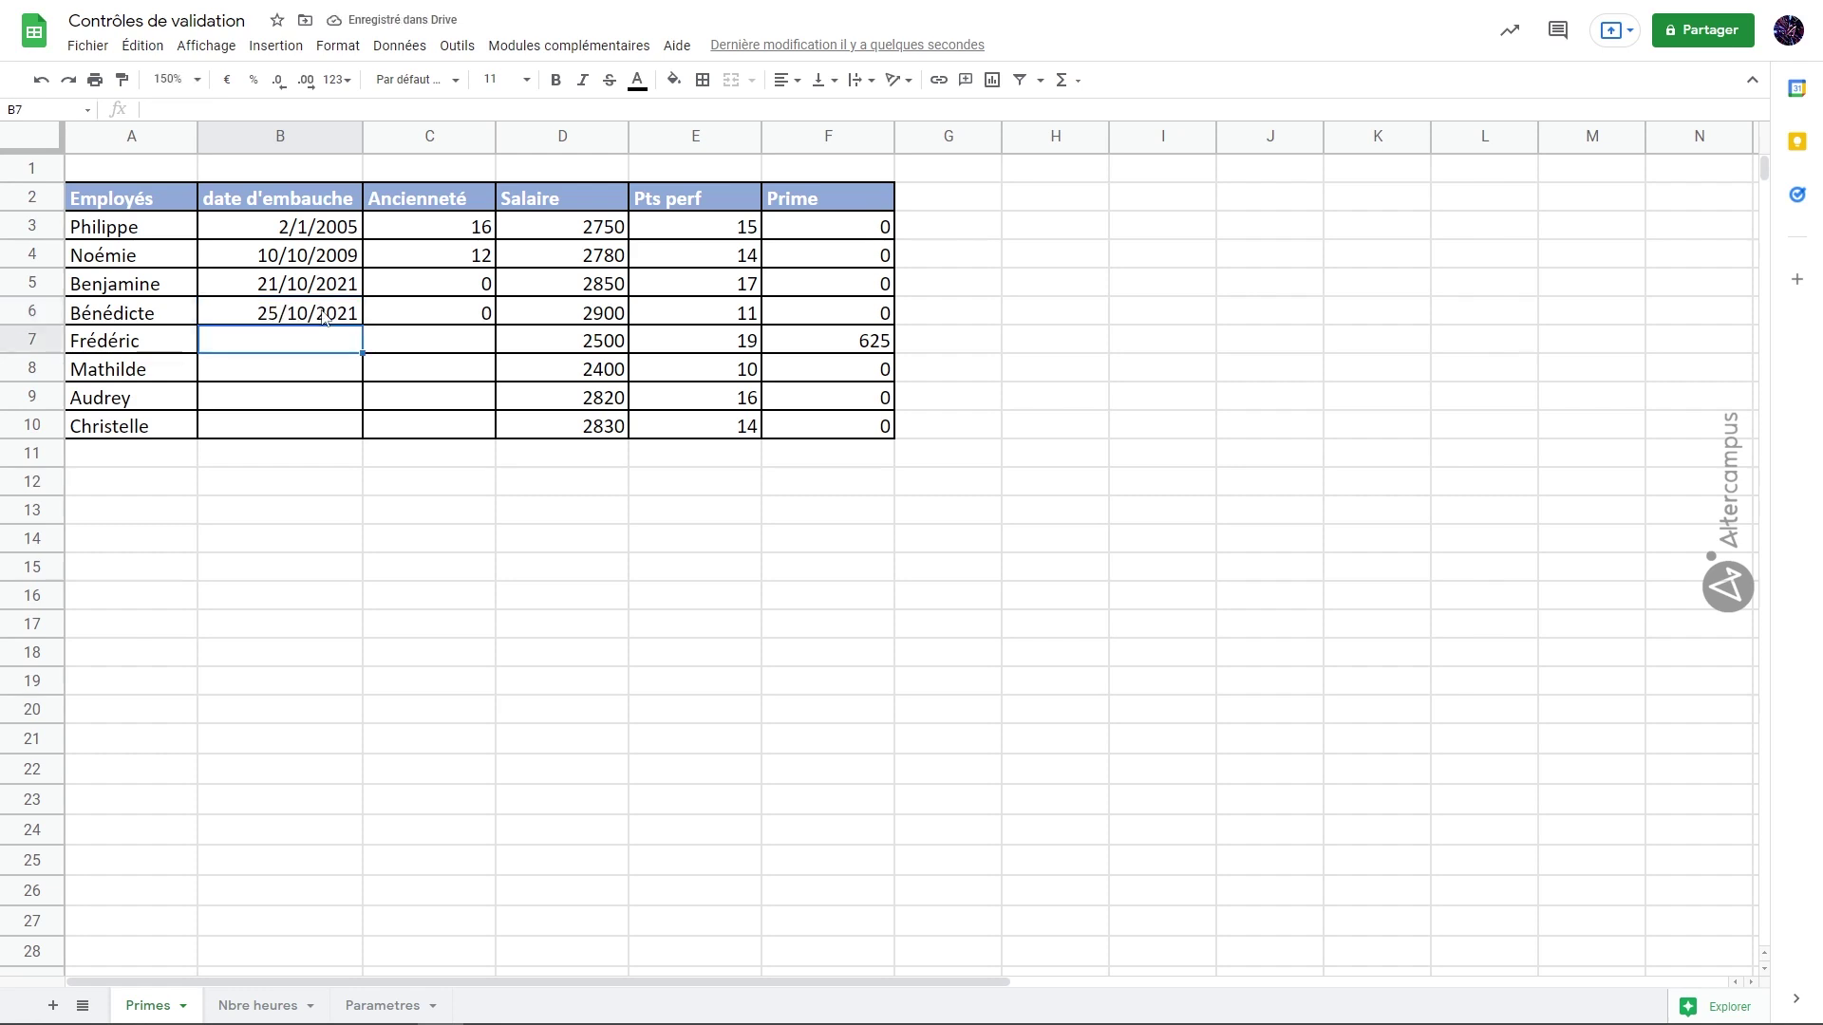
Try to enter the future date 10/01/2022 as the hire date in B7
text(10/01/2022)
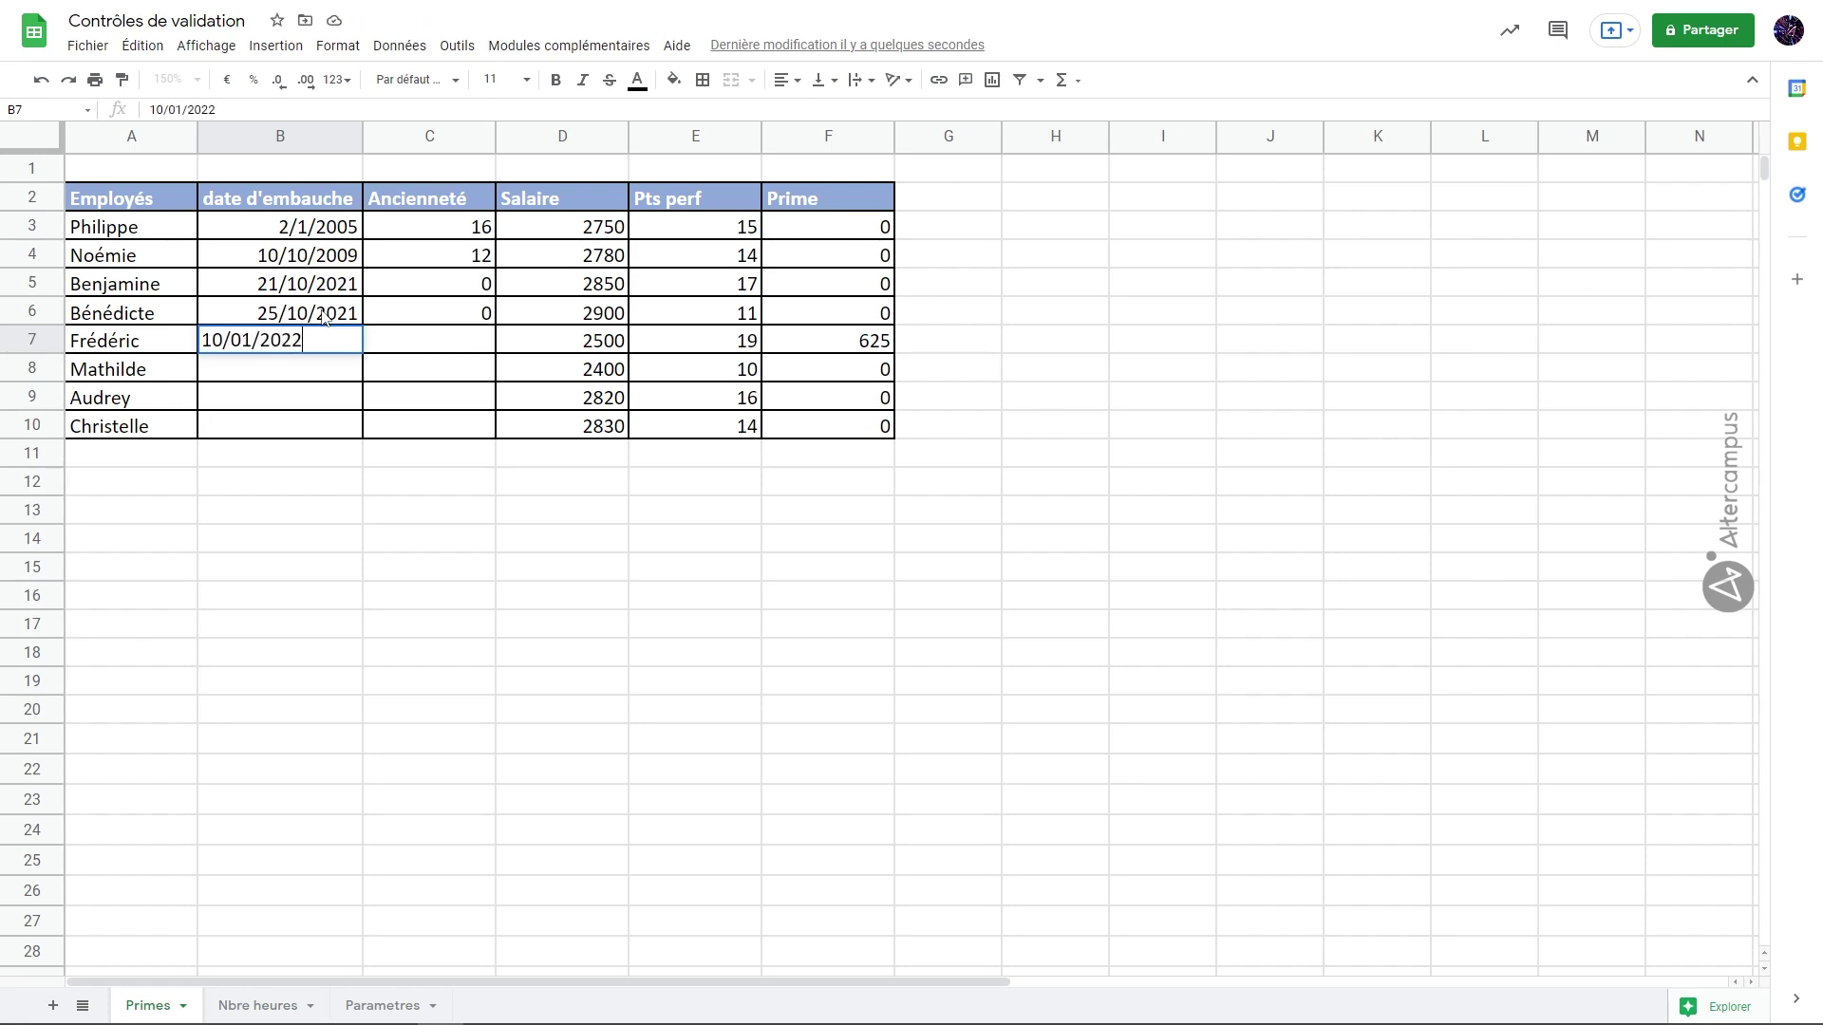
key(Return)
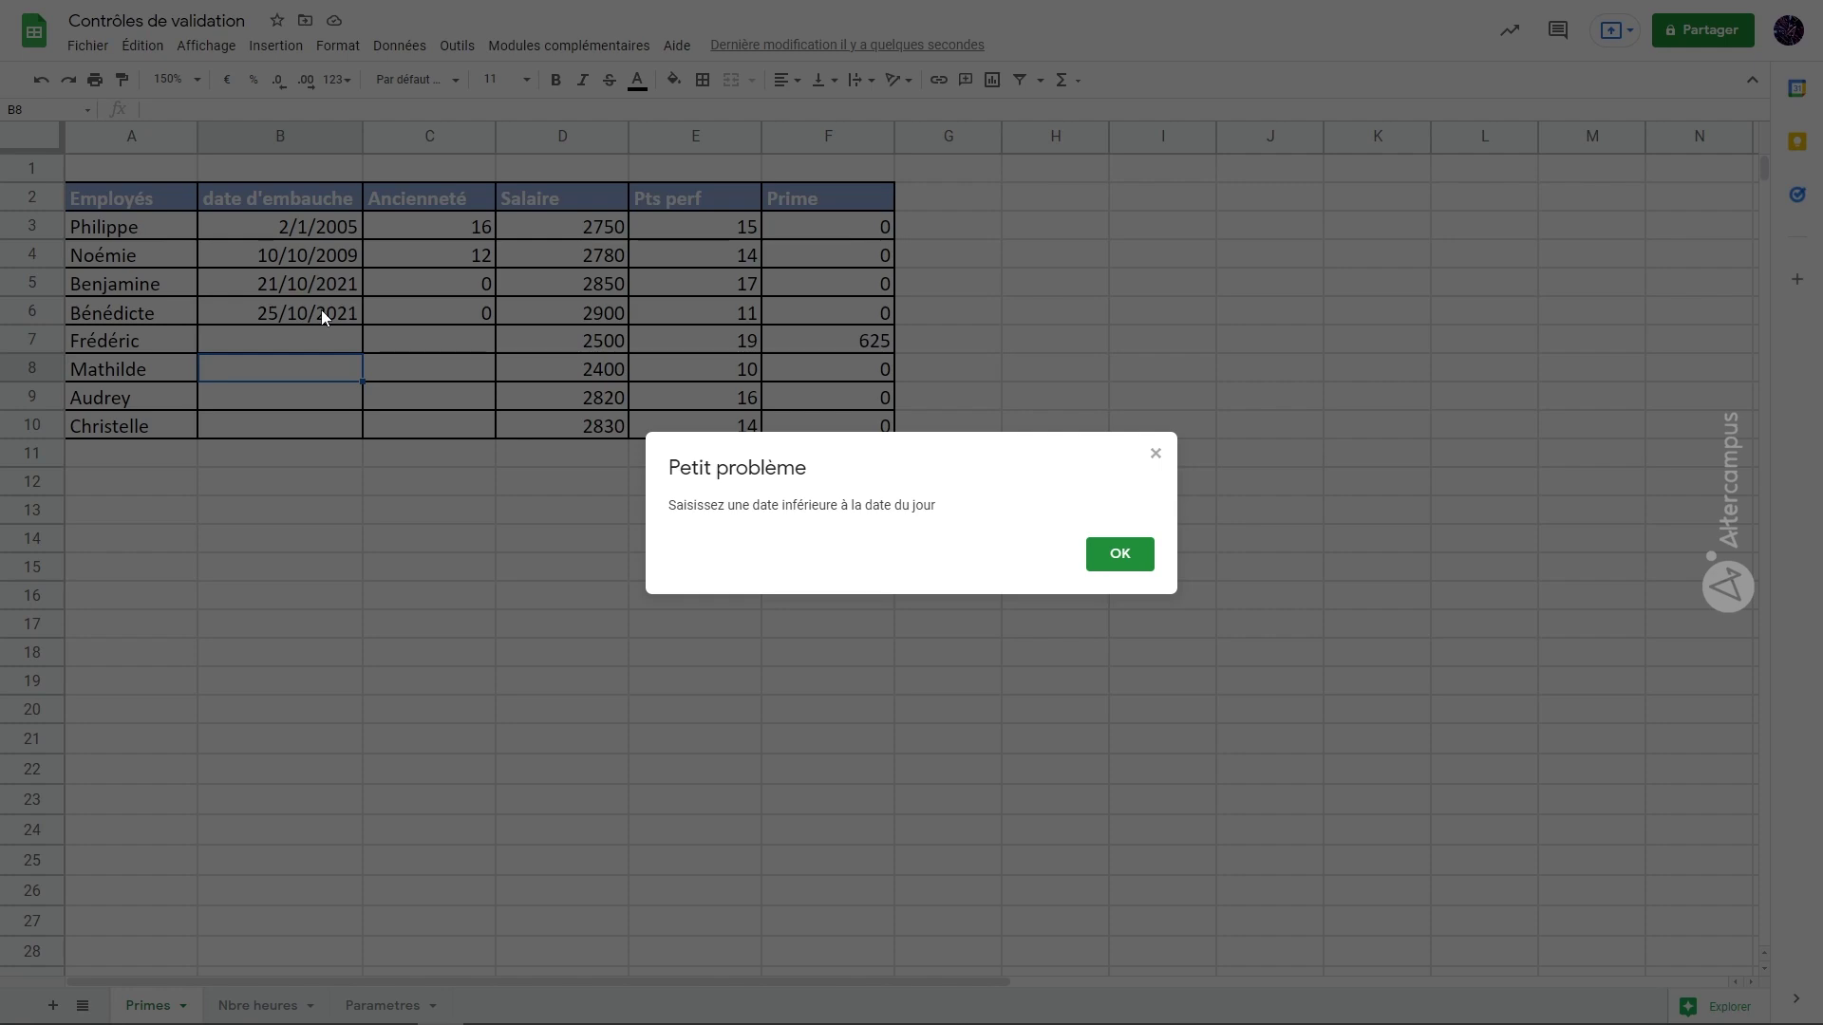
click(1105, 549)
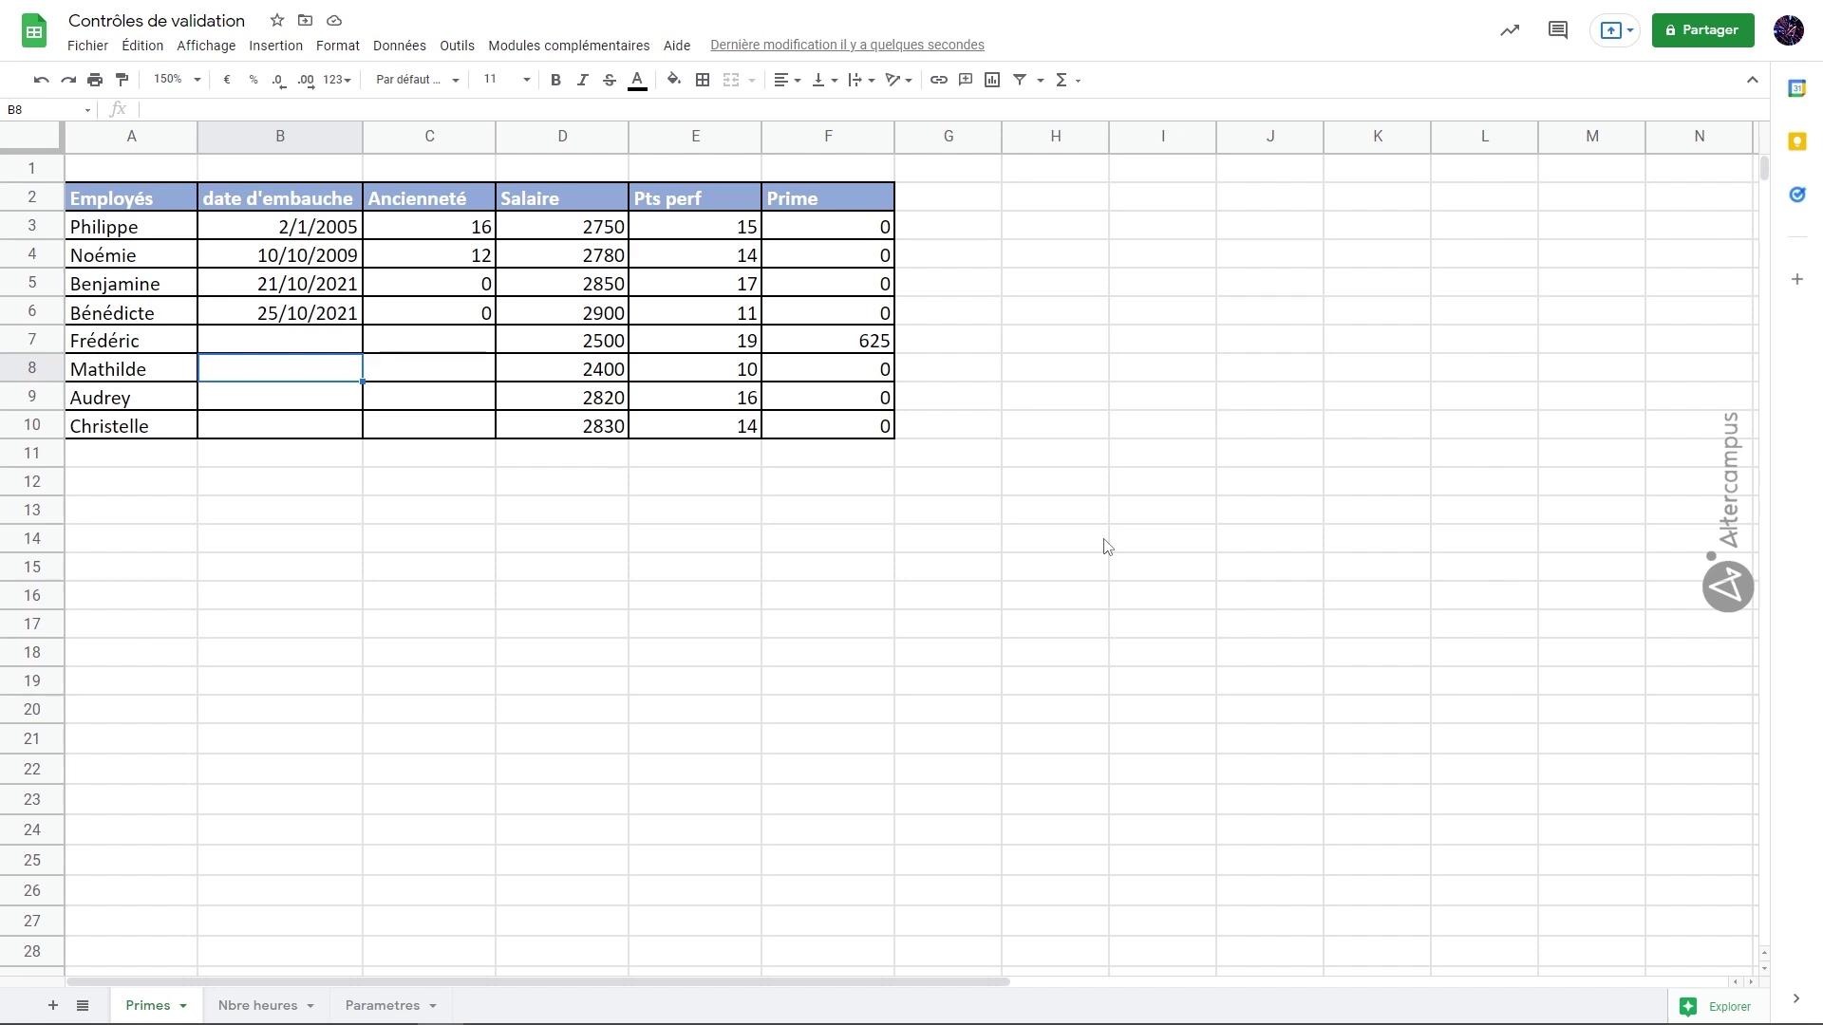
click(1061, 226)
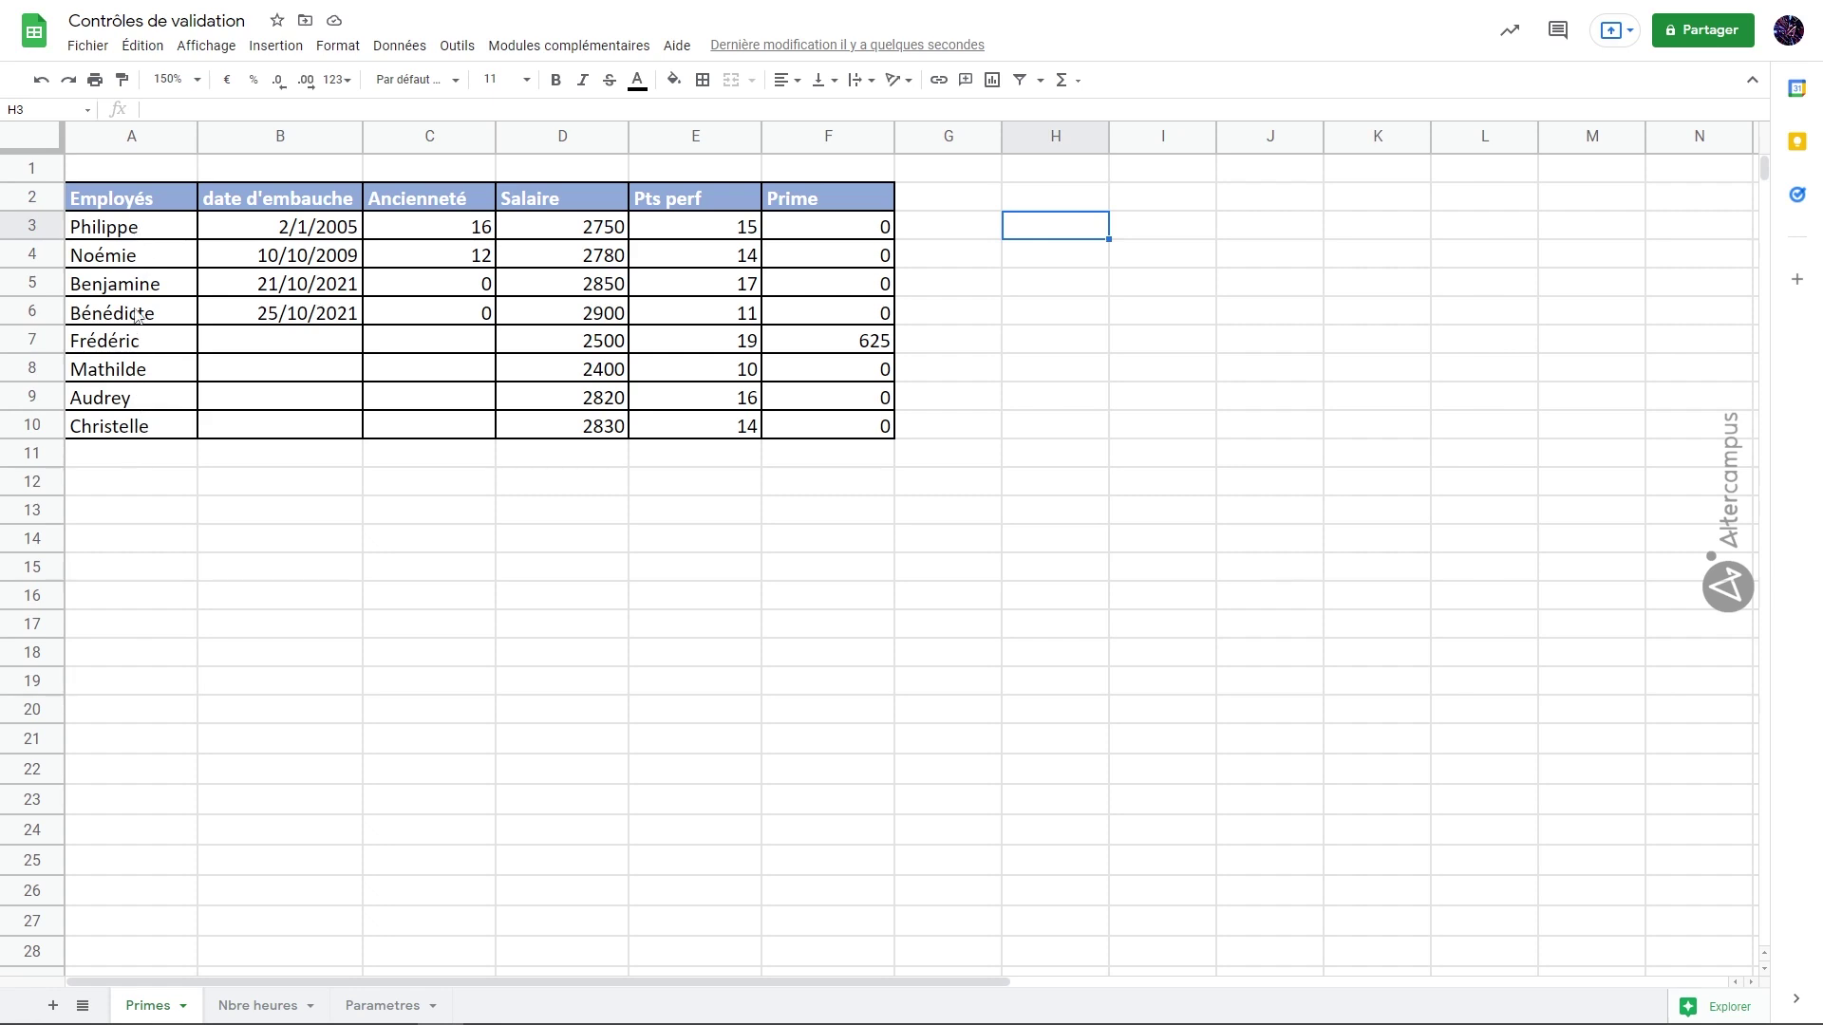
Add a data validation rule to the employee names in A3:A10 with the custom formula =nbcar(A3)<10 and save it
drag(122, 229, 136, 427)
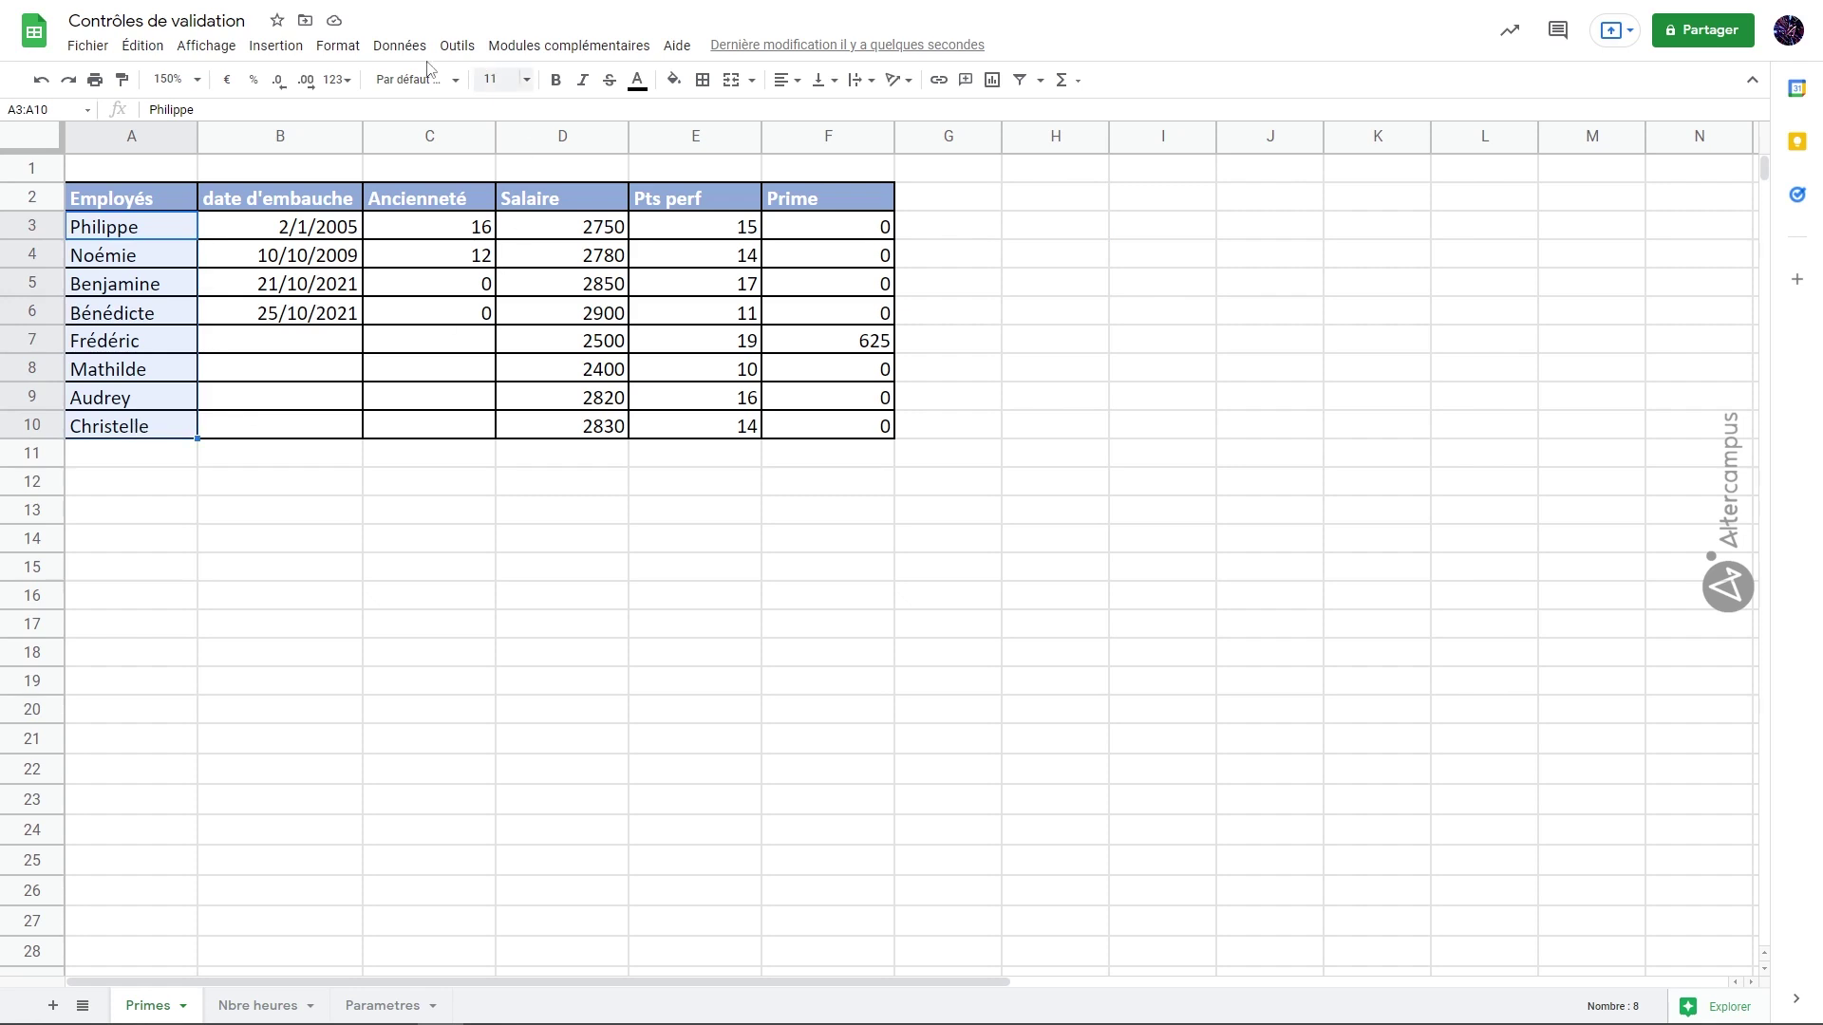
click(400, 46)
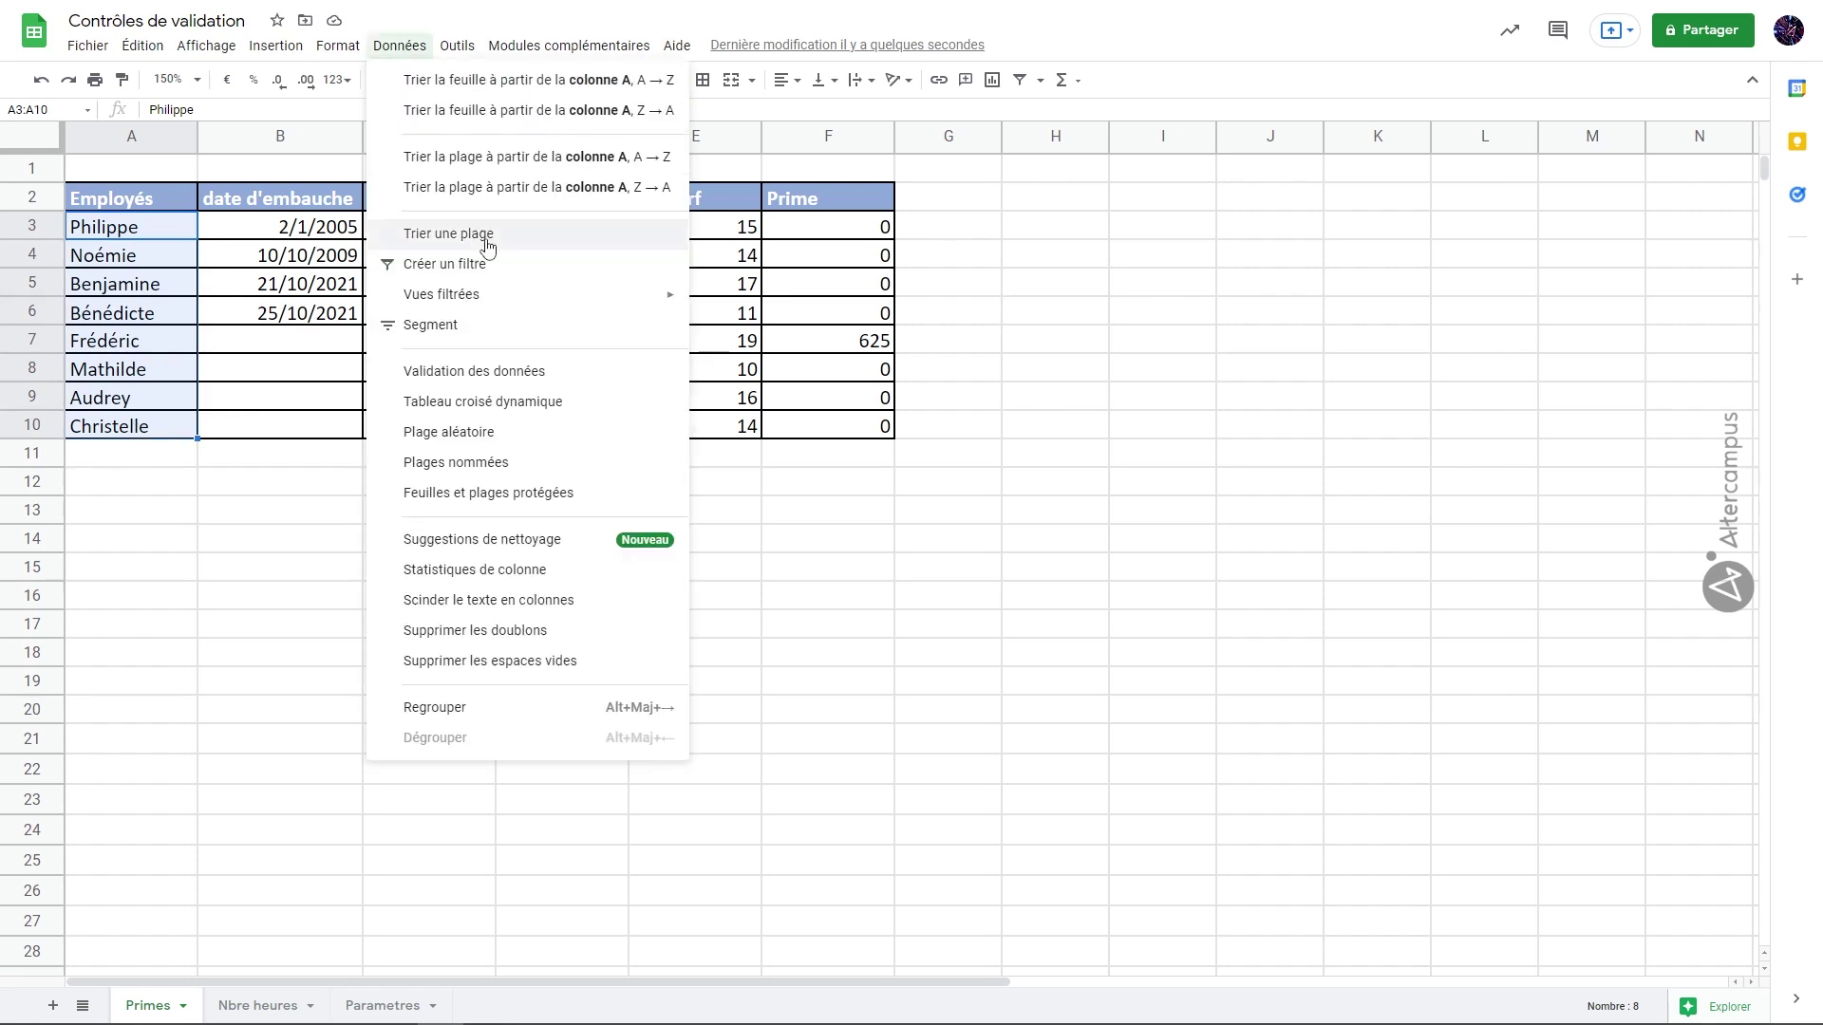
click(520, 371)
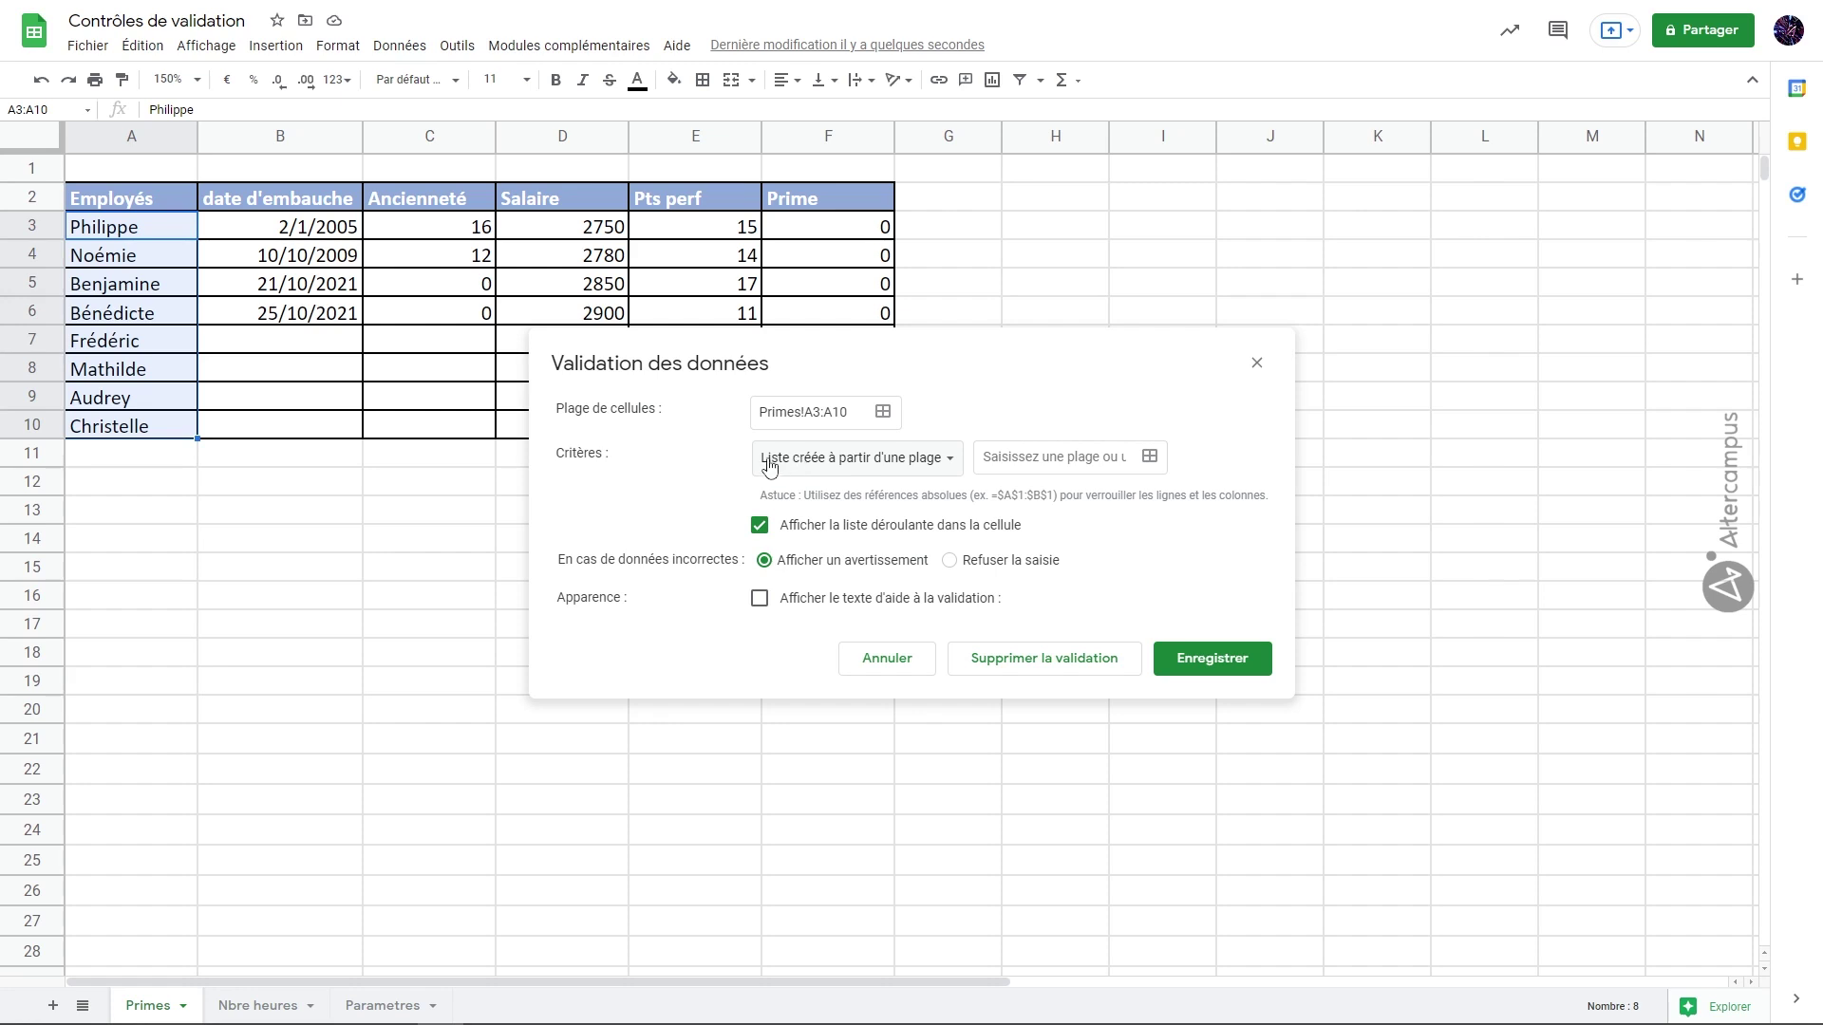
click(865, 464)
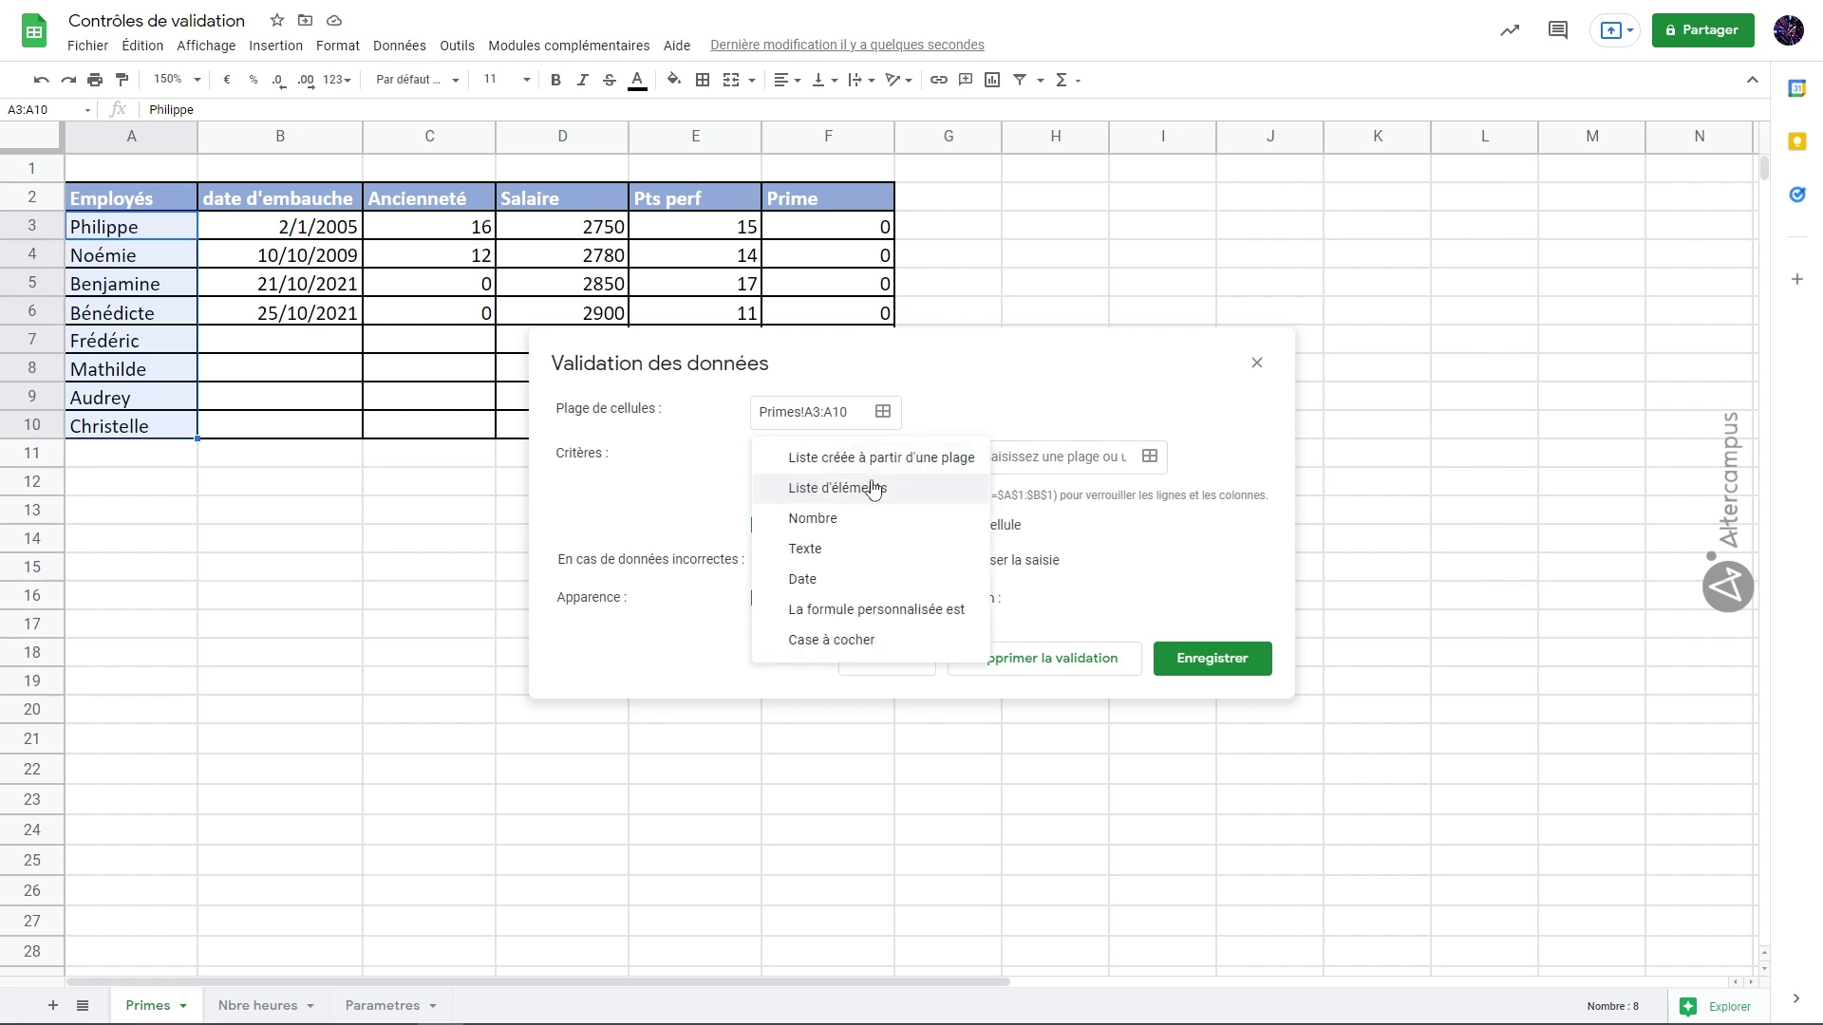
click(881, 610)
click(997, 457)
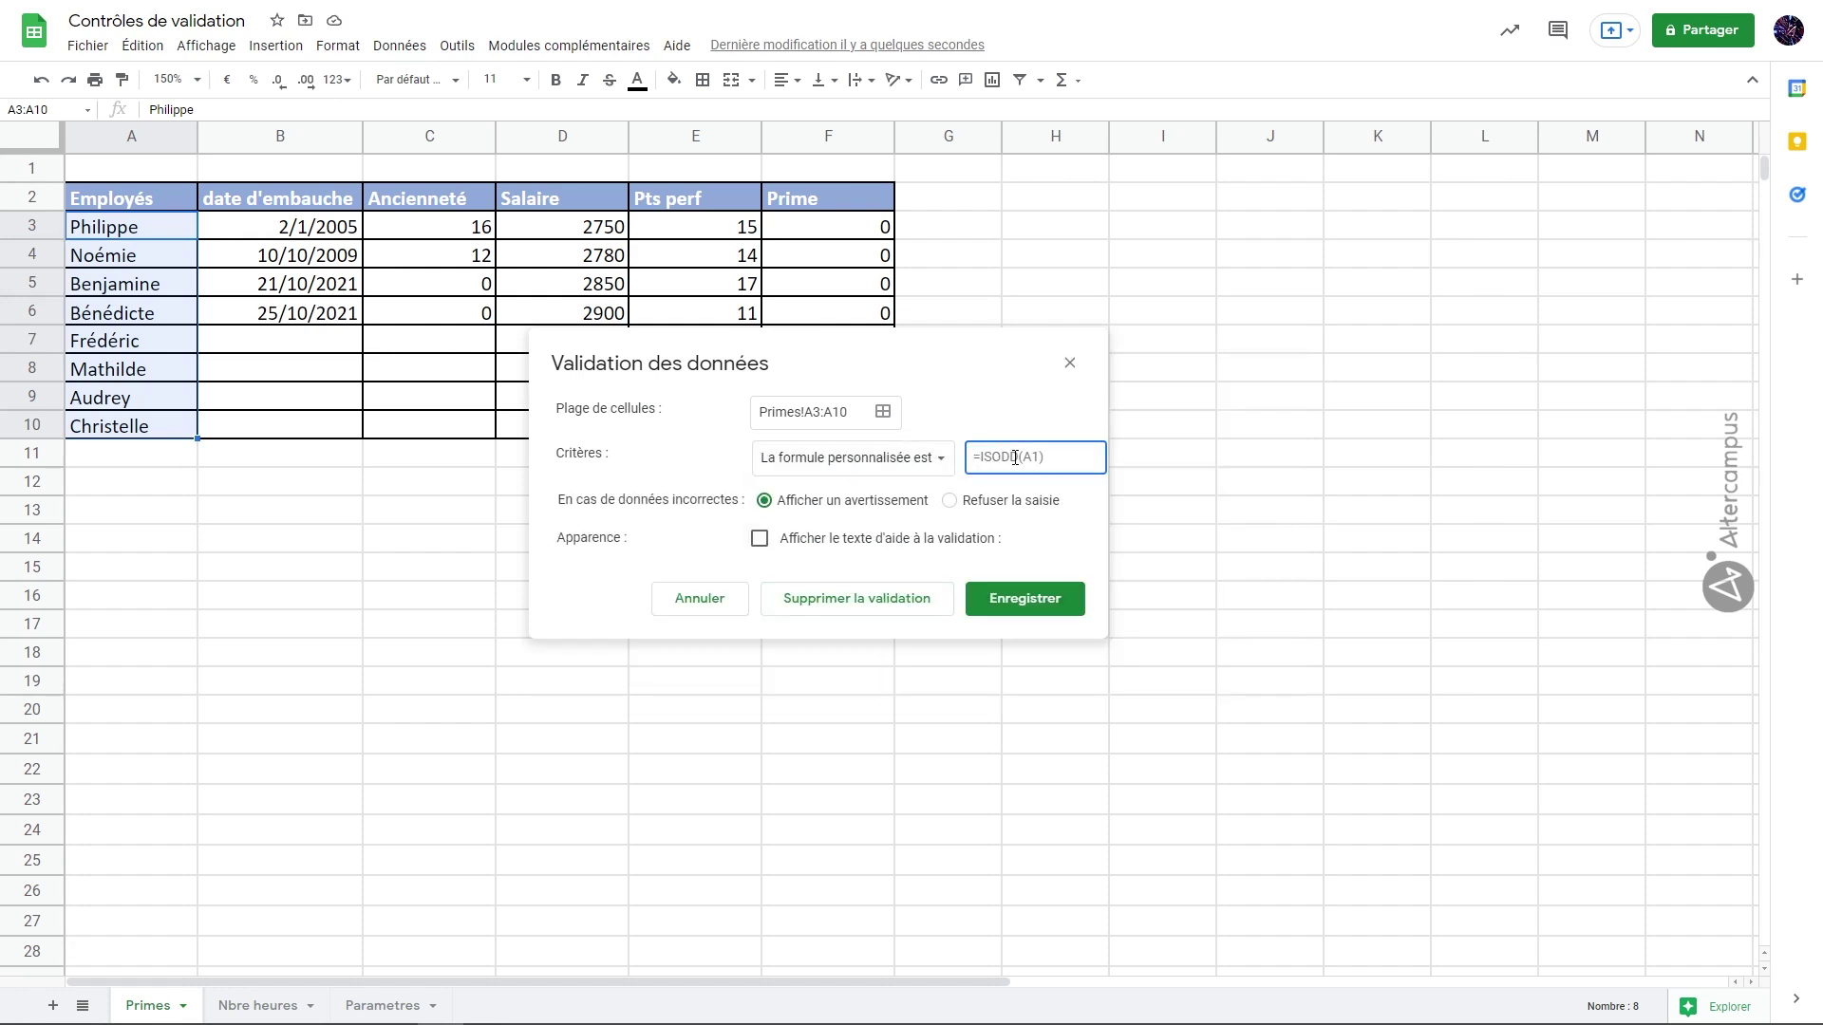
text(=nbcar(A3)<10)
click(1035, 598)
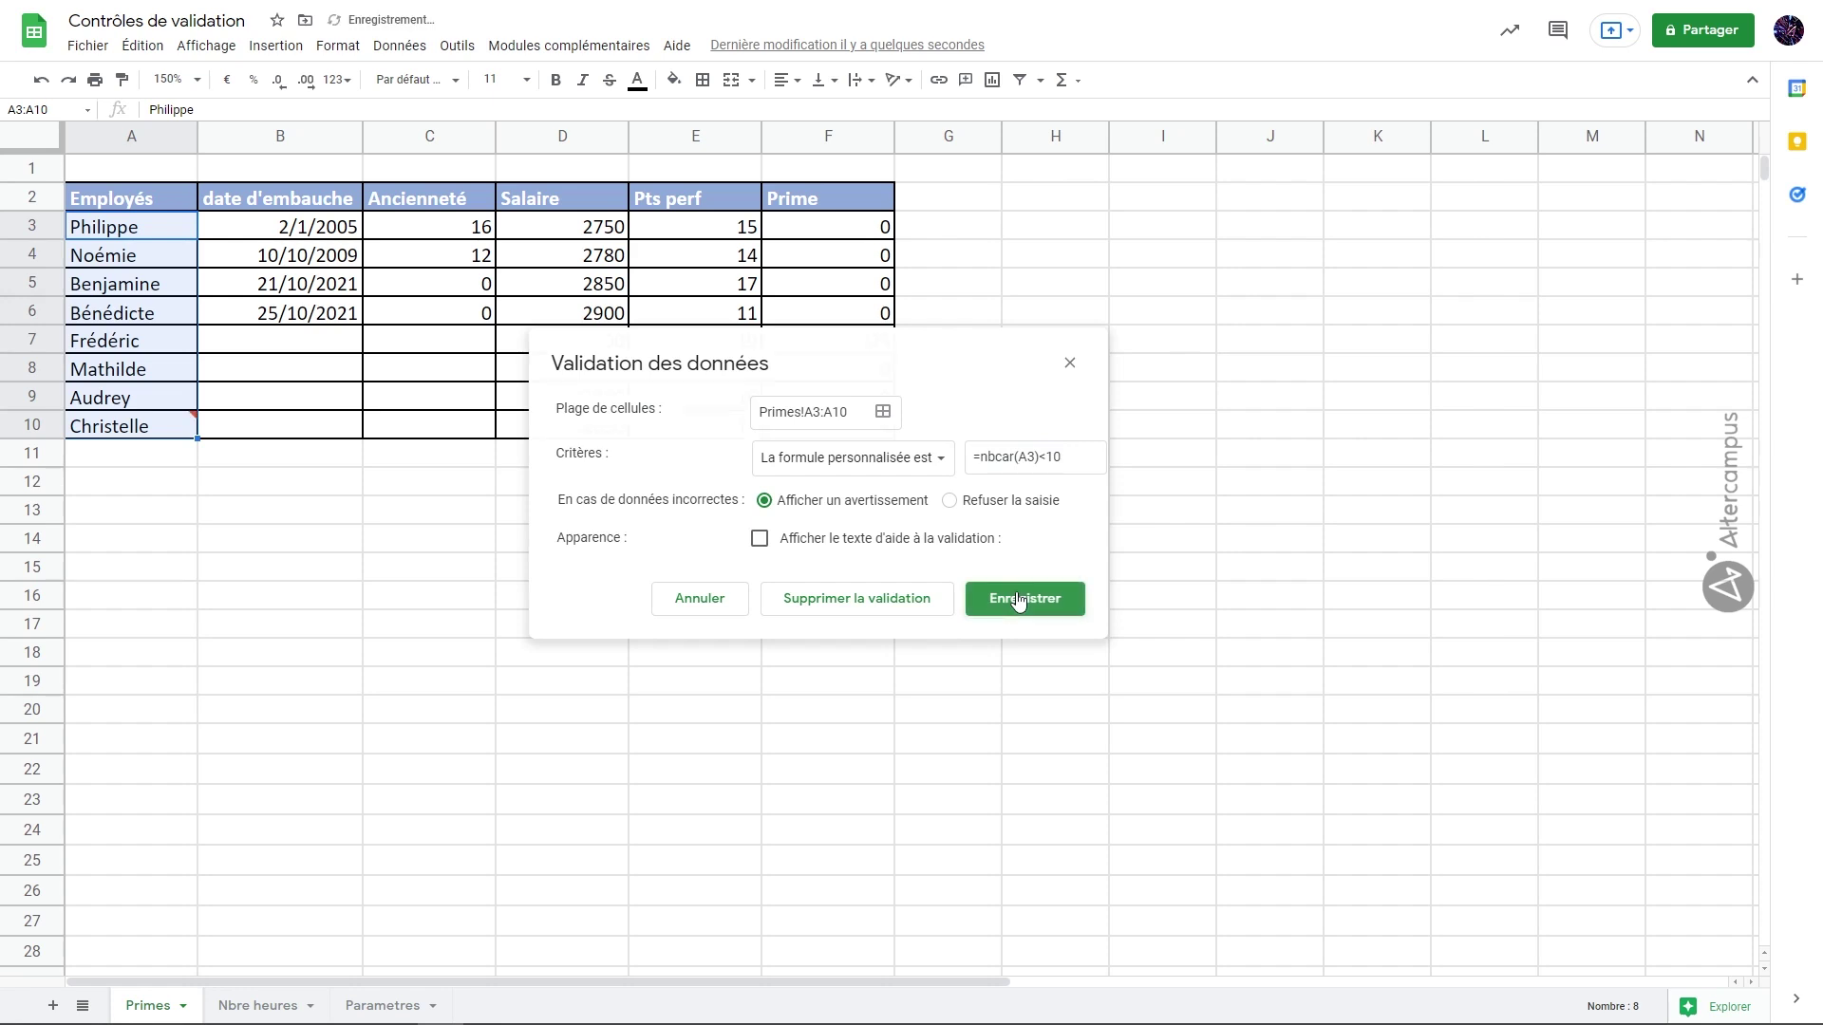
Check the validation warning on A10 and shorten that employee's name to eight characters
click(129, 484)
mouse_move(169, 432)
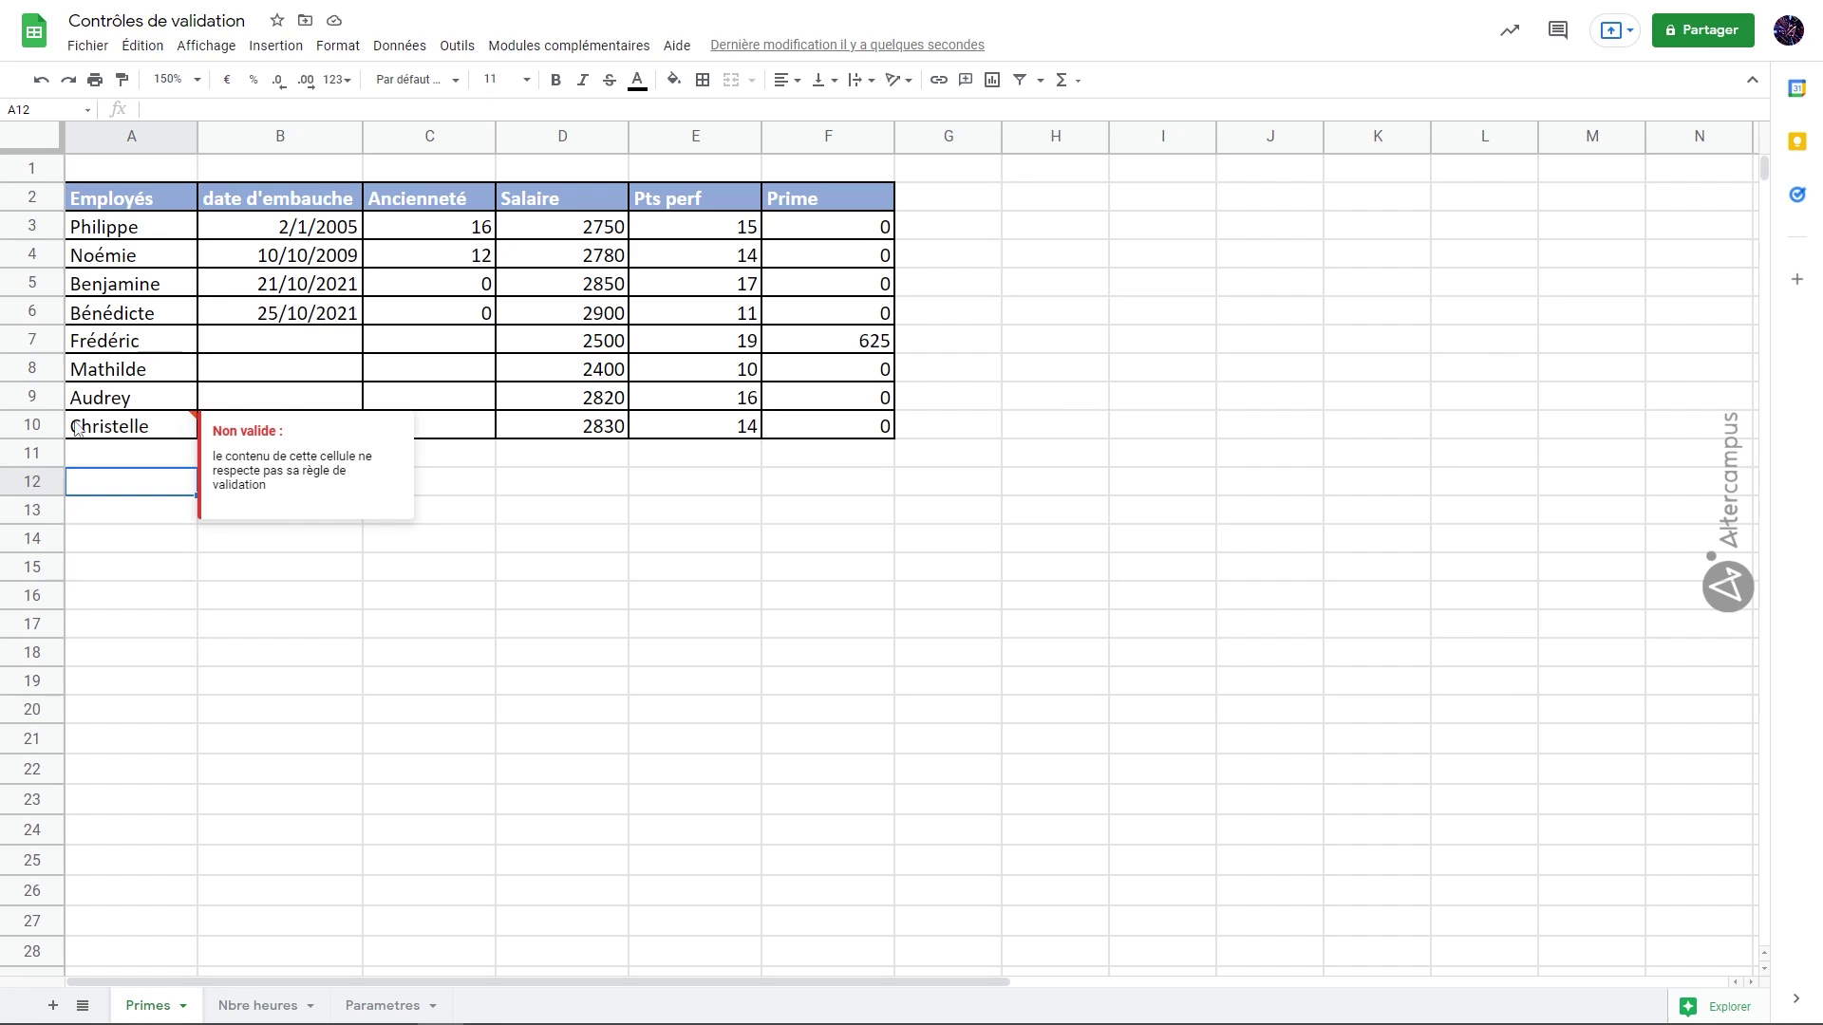
double_click(145, 426)
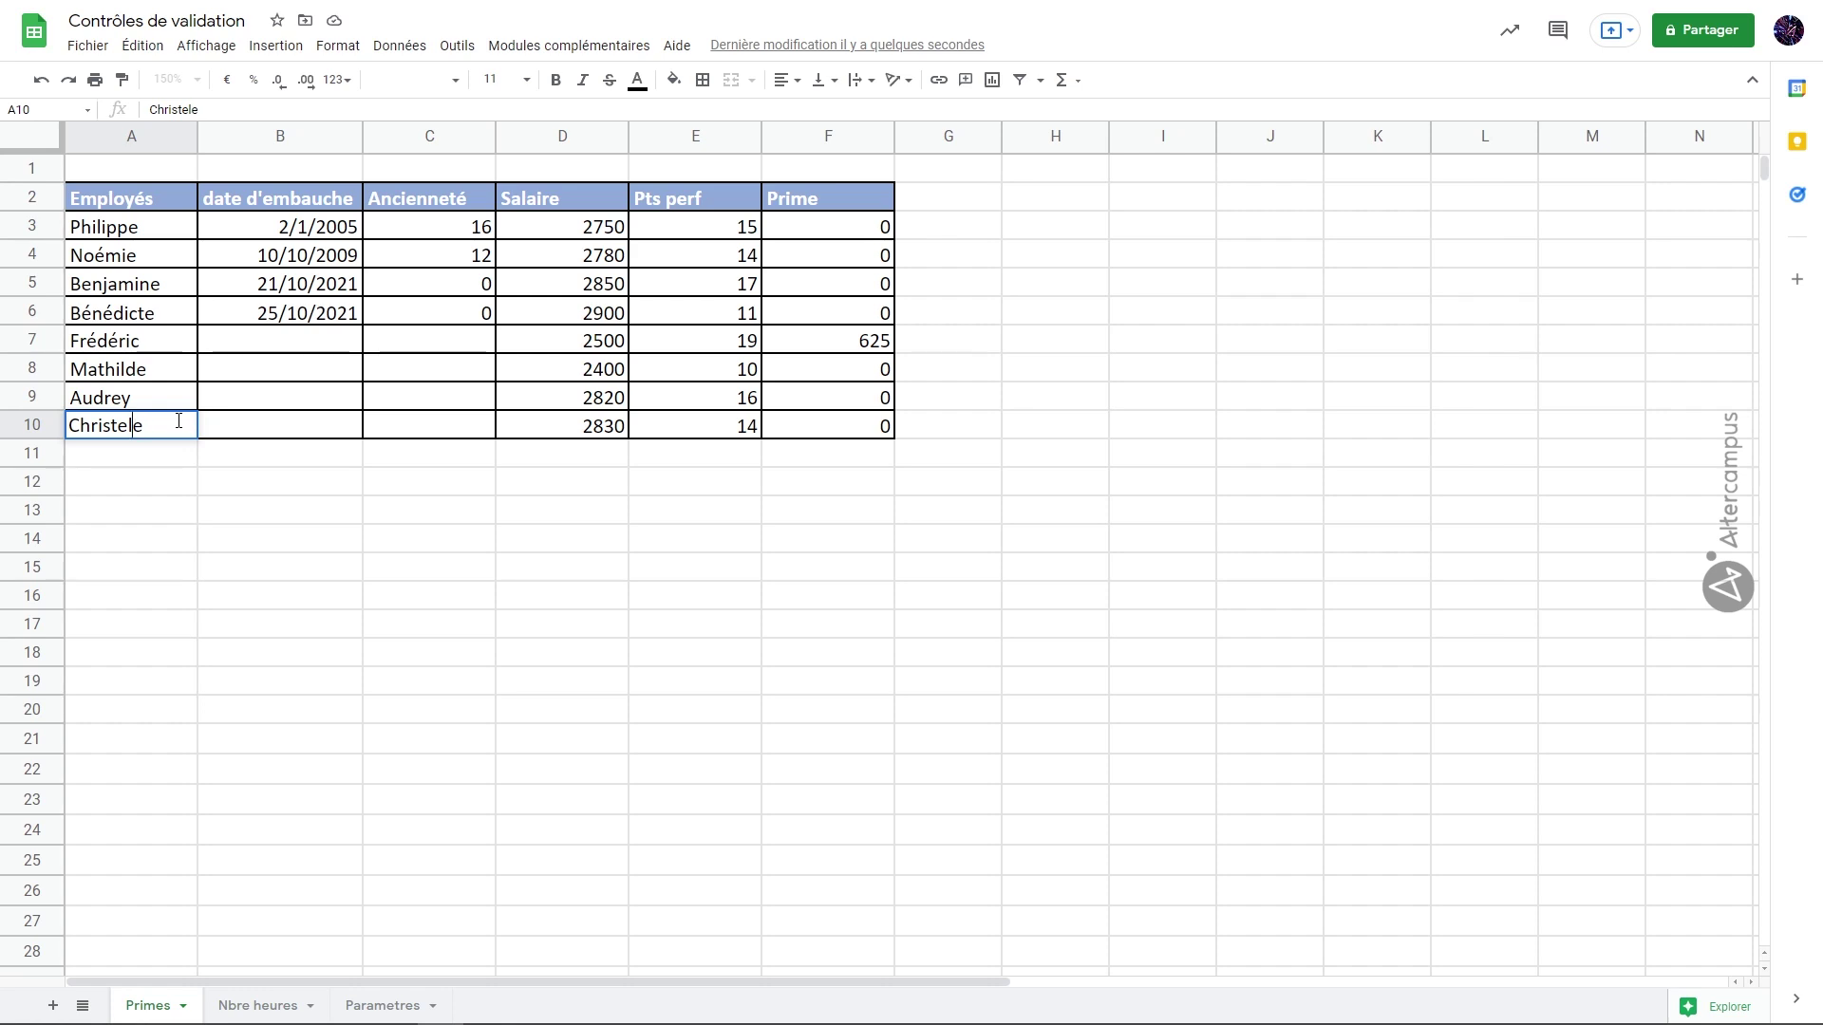
key(BackSpace)
key(Return)
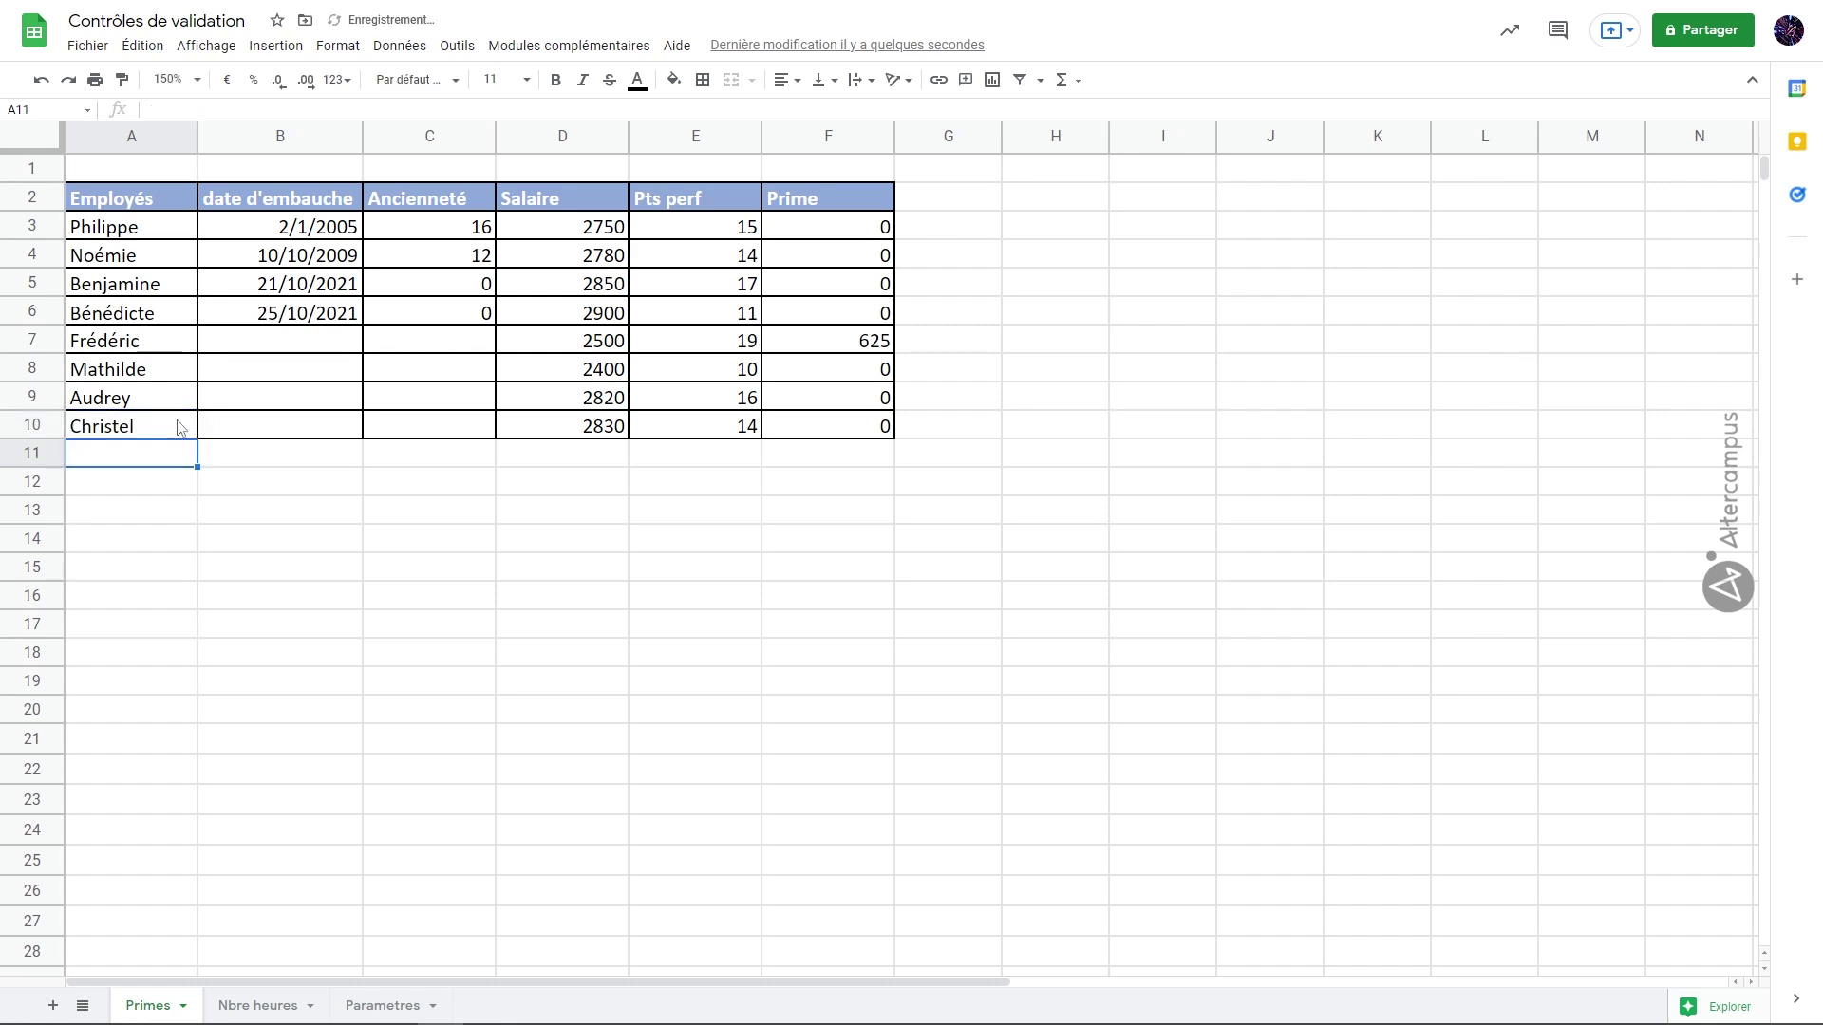